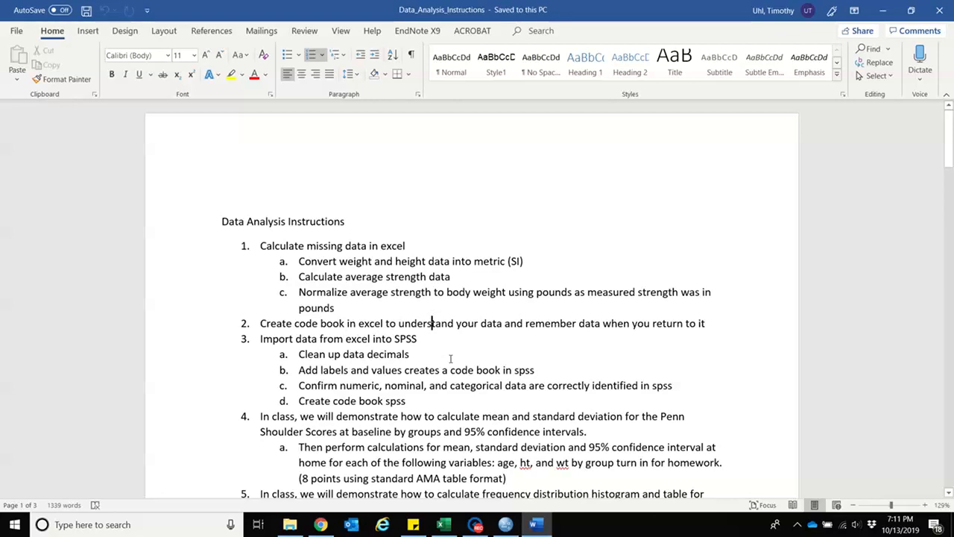
Switch to the Data_Strength_Key workbook in Excel, cancel the pending cell edit, and check the Str_PD_Ave_pre formula in U2
{"action": "left_click", "coordinate": [447, 526]}
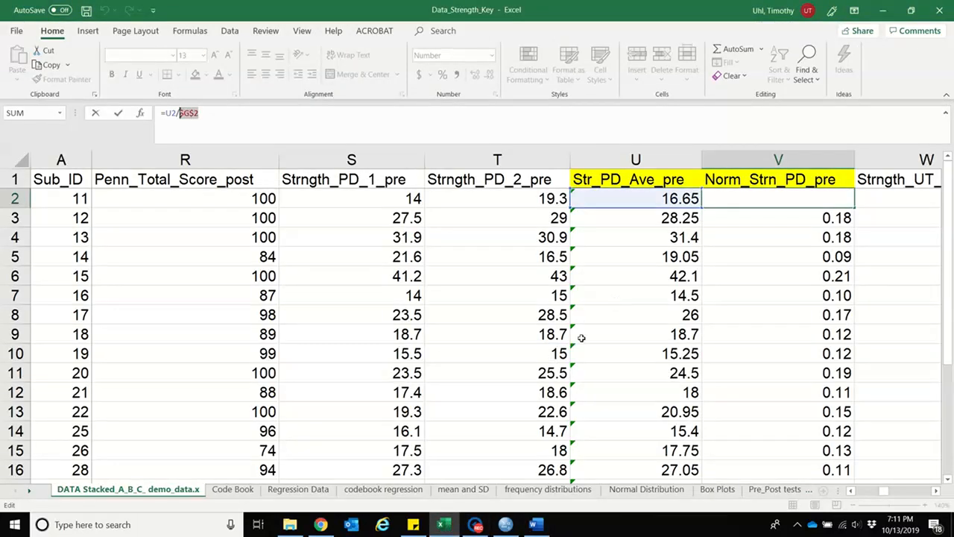
{"action": "left_click", "coordinate": [470, 351]}
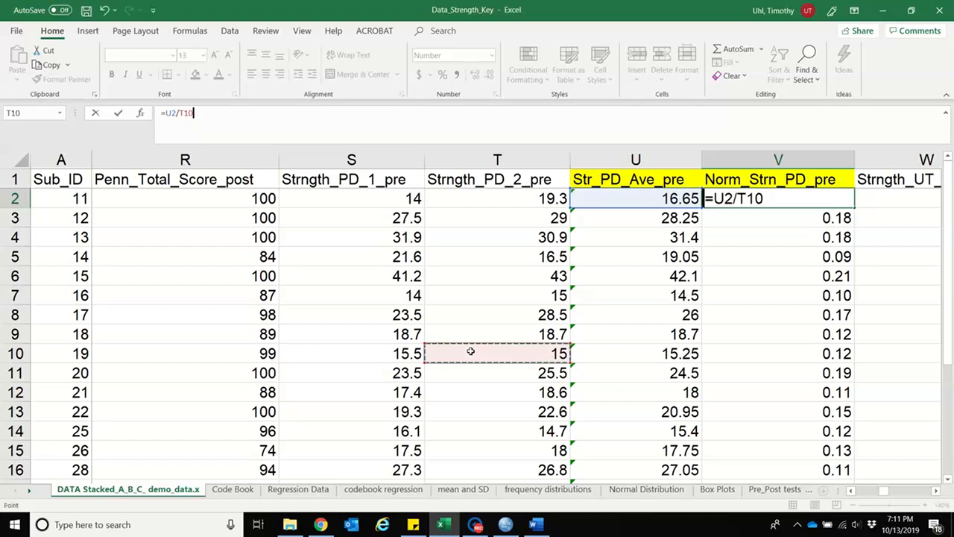
{"action": "key", "text": "Escape"}
{"action": "left_click", "coordinate": [648, 196]}
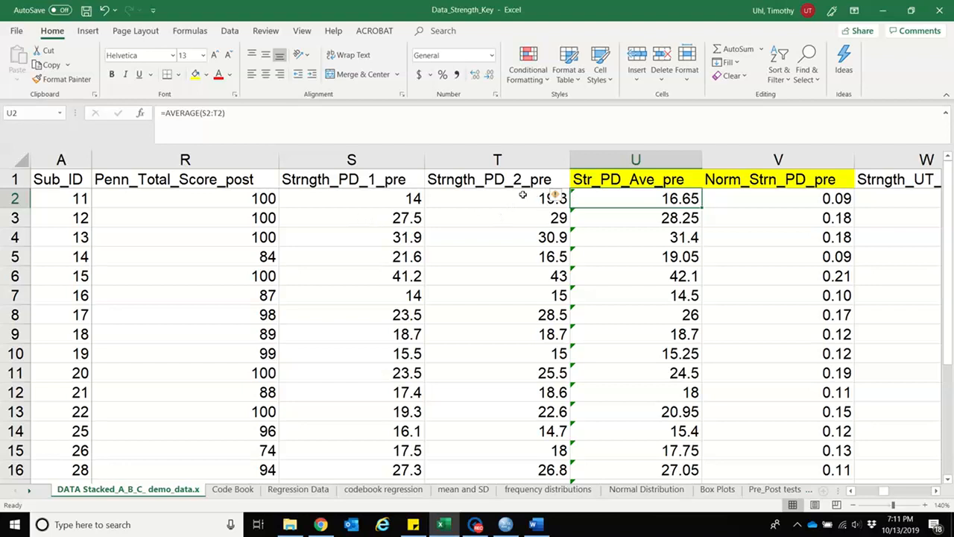
Change the normalized strength formula in V2 to =U2/$G2, so only the body weight column is locked
{"action": "left_click", "coordinate": [783, 198]}
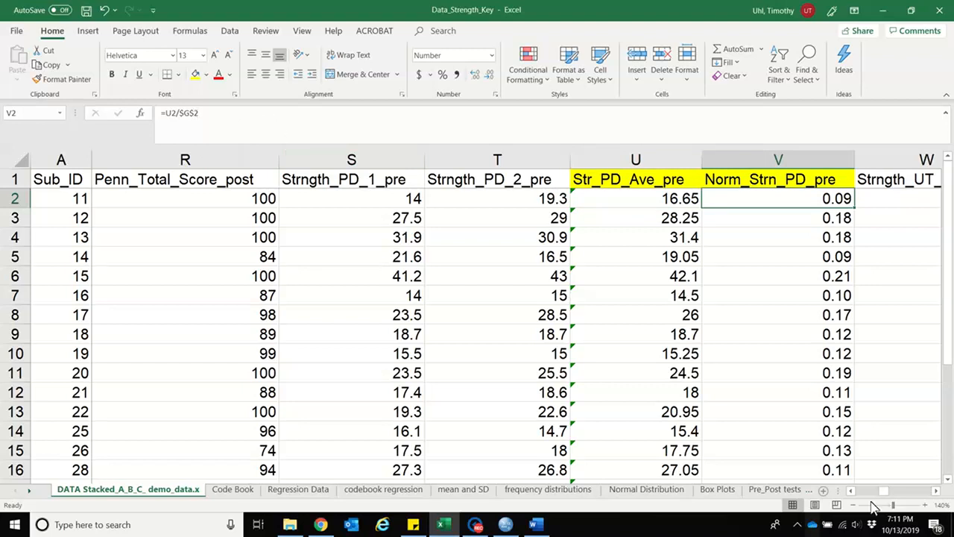
{"action": "left_click_drag", "start_coordinate": [886, 498], "coordinate": [857, 499]}
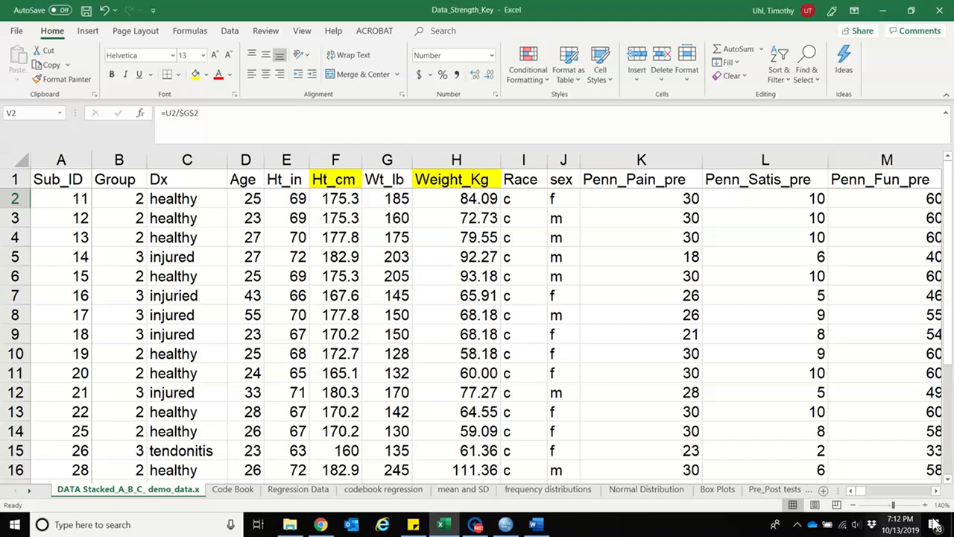
{"action": "left_click", "coordinate": [936, 491]}
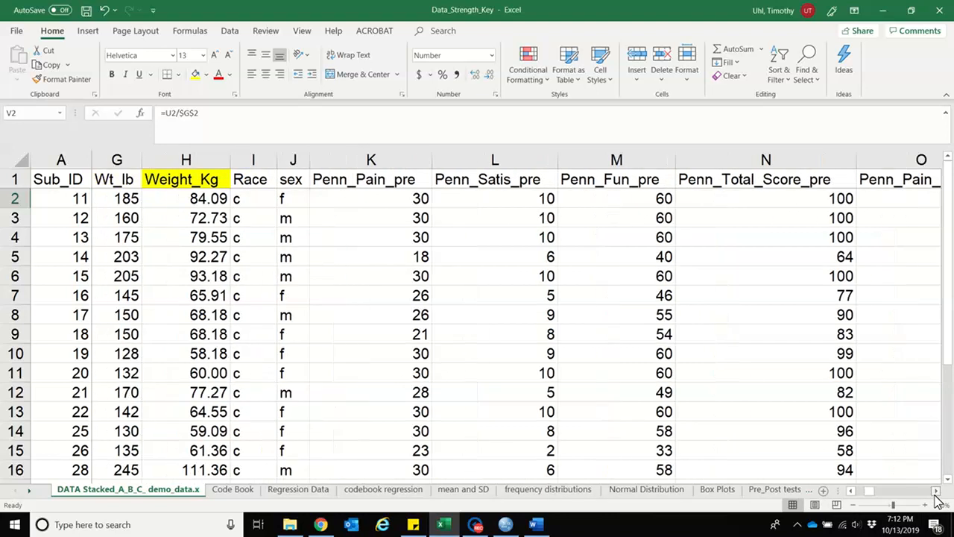
{"action": "left_click", "coordinate": [936, 493]}
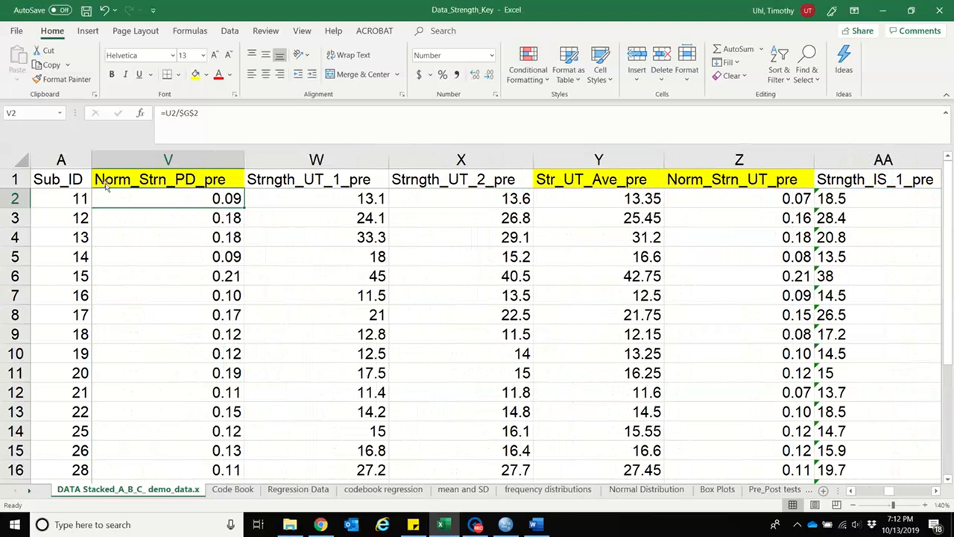
{"action": "left_click", "coordinate": [203, 114]}
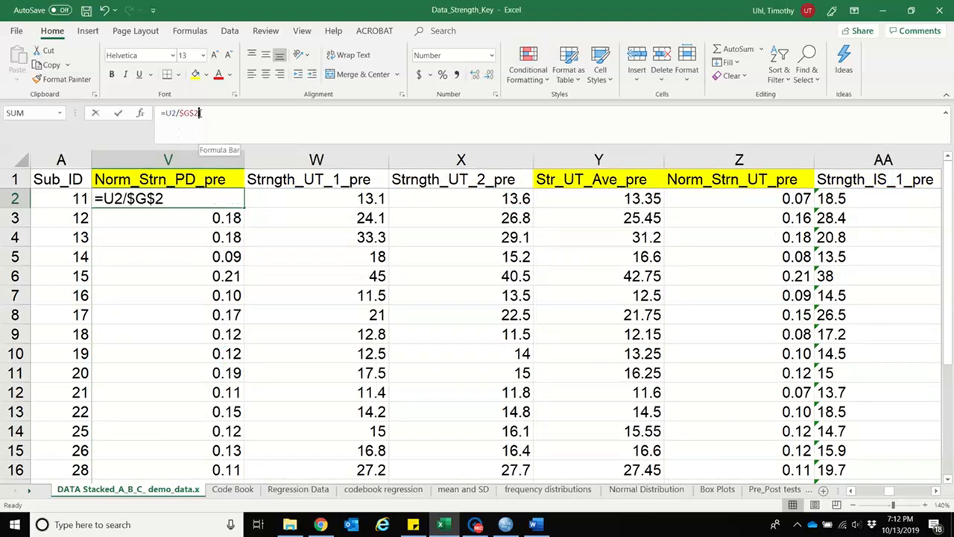
{"action": "key", "text": "BackSpace"}
{"action": "key", "text": "BackSpace"}
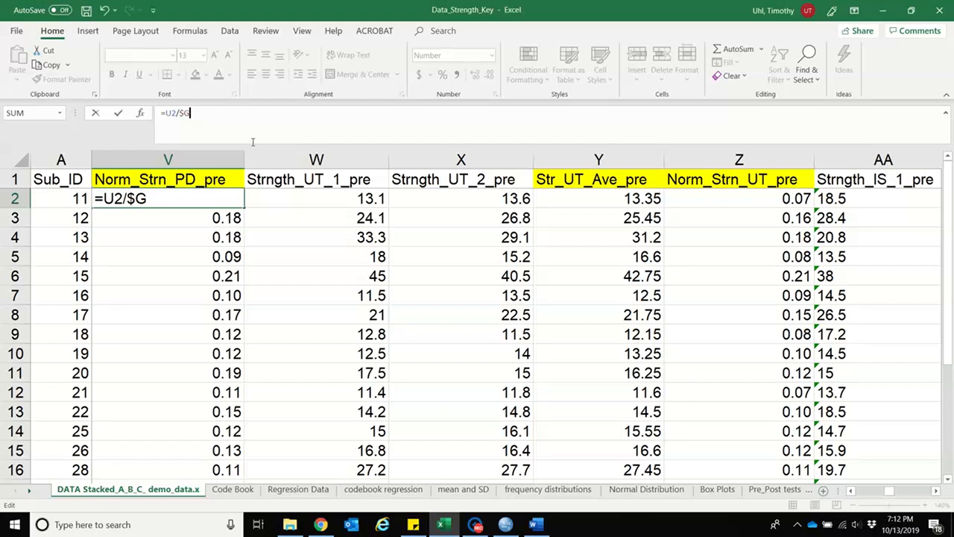
{"action": "type", "text": "2"}
{"action": "key", "text": "Return"}
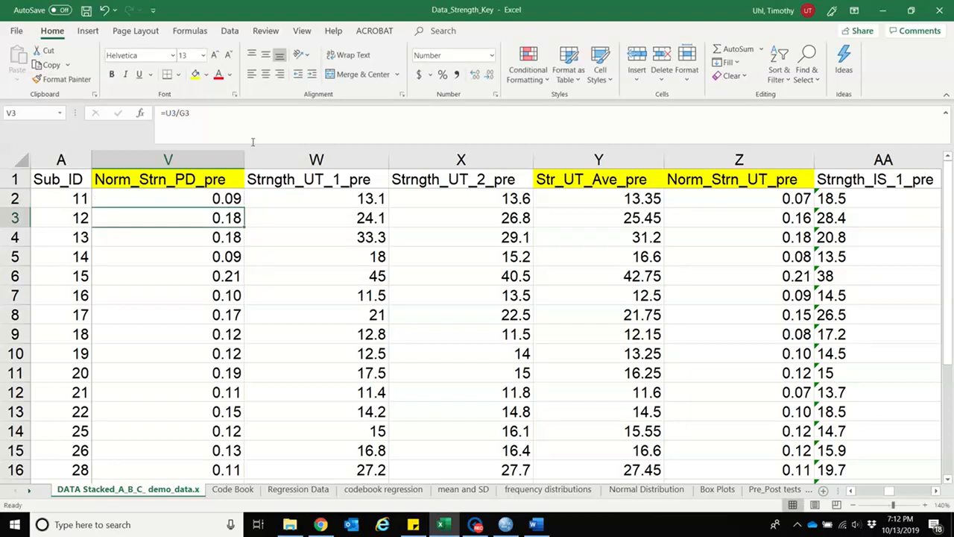
Fill the V2 formula down the Norm_Strn_PD_pre column through row 24 and return to the column header
{"action": "left_click", "coordinate": [199, 199]}
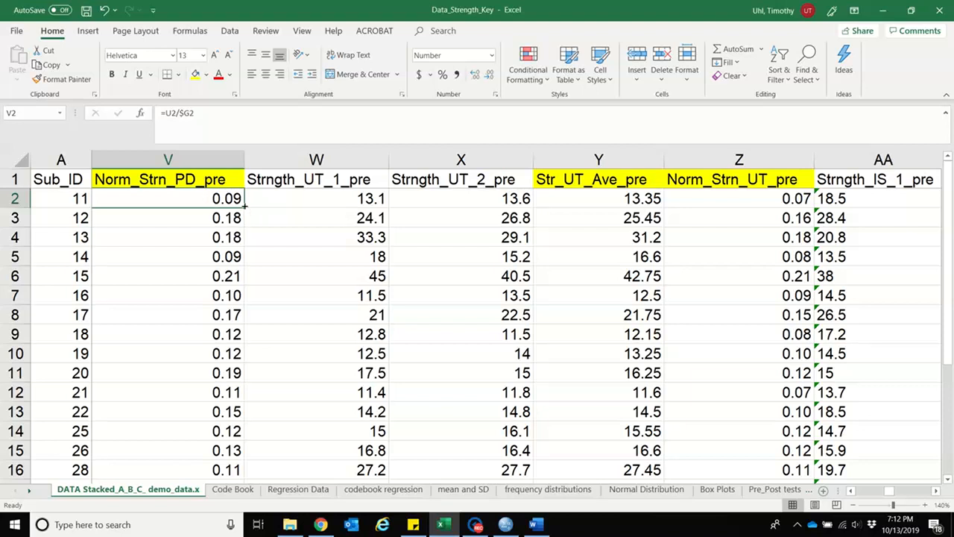
{"action": "left_click_drag", "start_coordinate": [246, 209], "coordinate": [232, 460]}
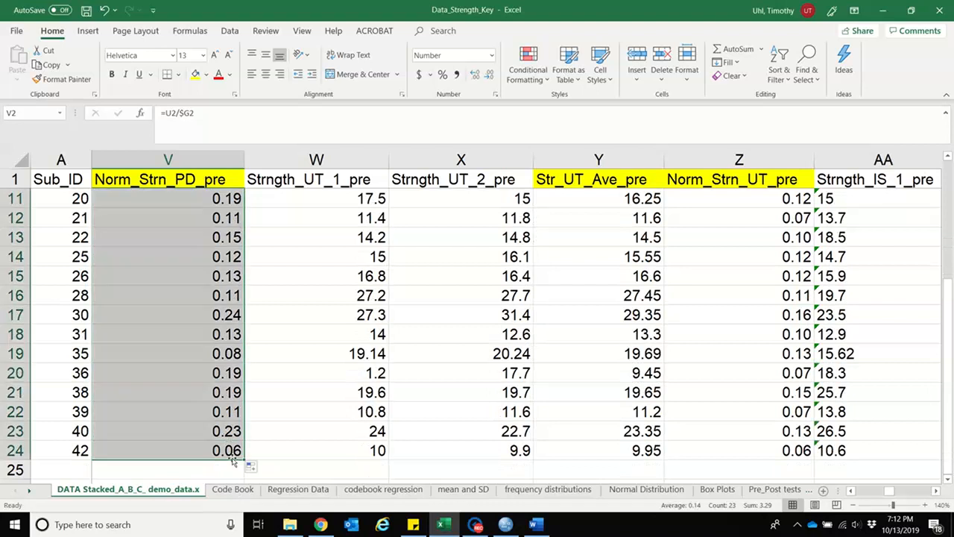
{"action": "left_click", "coordinate": [166, 328]}
{"action": "key", "text": "Up"}
{"action": "key", "text": "Up"}
{"action": "key", "text": "Up"}
{"action": "key", "text": "Up"}
{"action": "key", "text": "Up"}
{"action": "key", "text": "Up"}
{"action": "key", "text": "Up"}
{"action": "key", "text": "Up"}
{"action": "key", "text": "Up"}
{"action": "key", "text": "Up"}
{"action": "key", "text": "Up"}
{"action": "key", "text": "Up"}
{"action": "key", "text": "Up"}
{"action": "key", "text": "Up"}
{"action": "key", "text": "Up"}
{"action": "key", "text": "Up"}
{"action": "key", "text": "Up"}
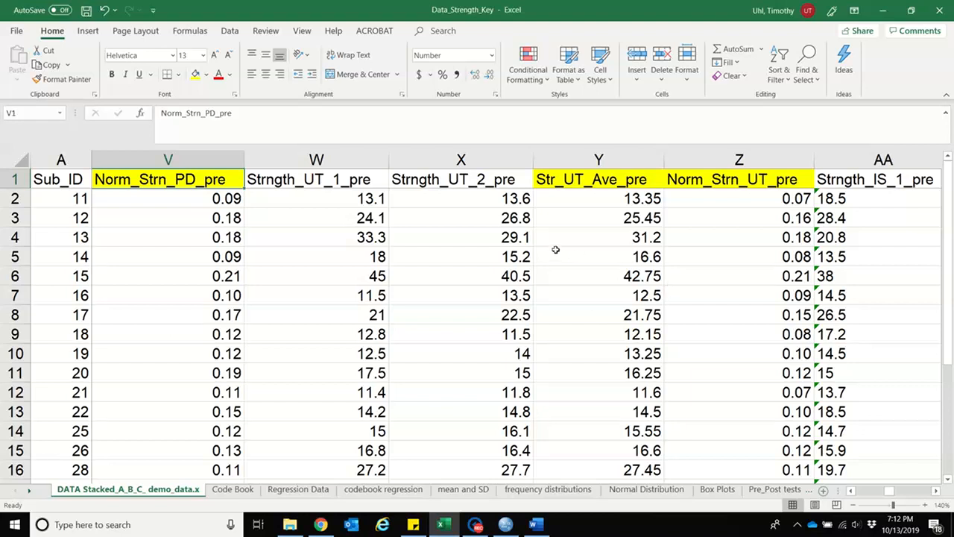
Check the average formula in Y2 and fill the Z2 formula down the Norm_Strn_UT_pre column through row 24
{"action": "left_click", "coordinate": [602, 196]}
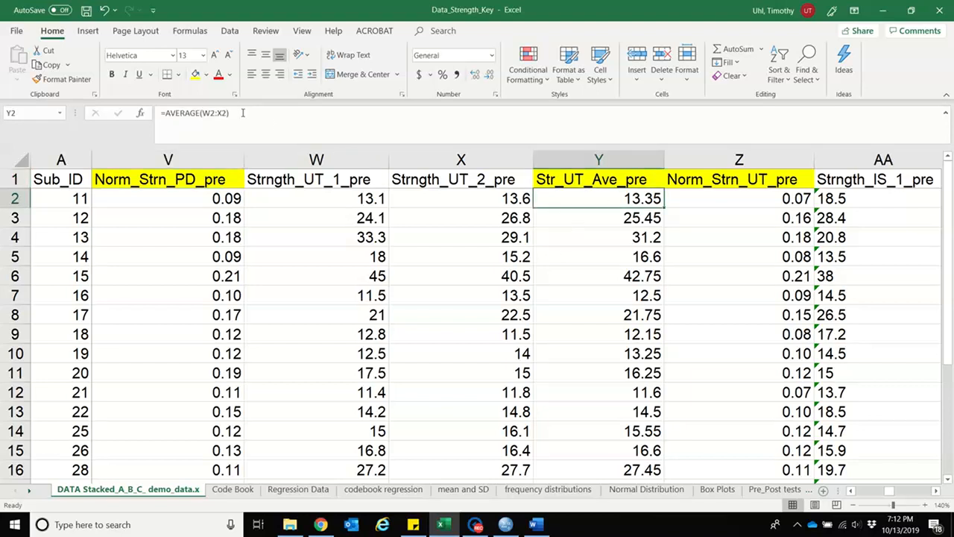
{"action": "left_click", "coordinate": [243, 112]}
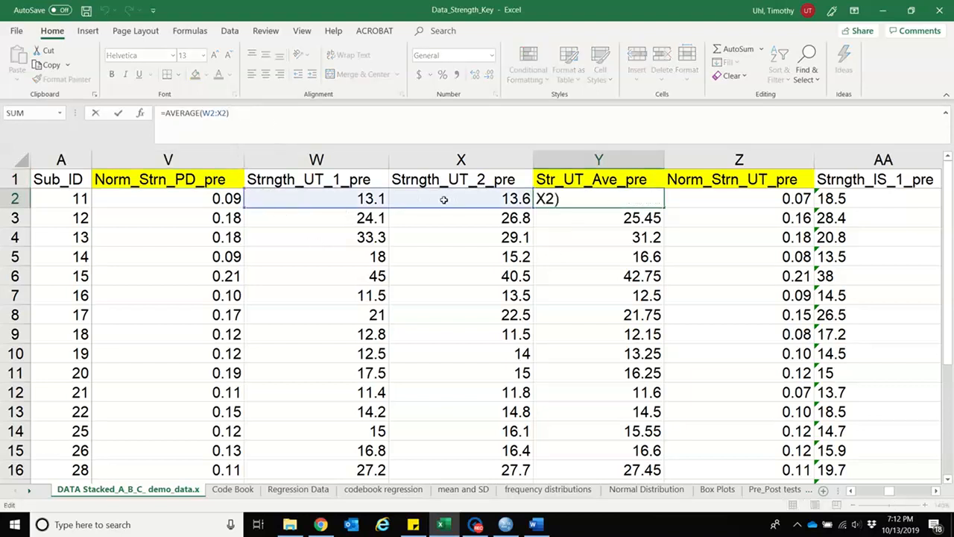
{"action": "key", "text": "Escape"}
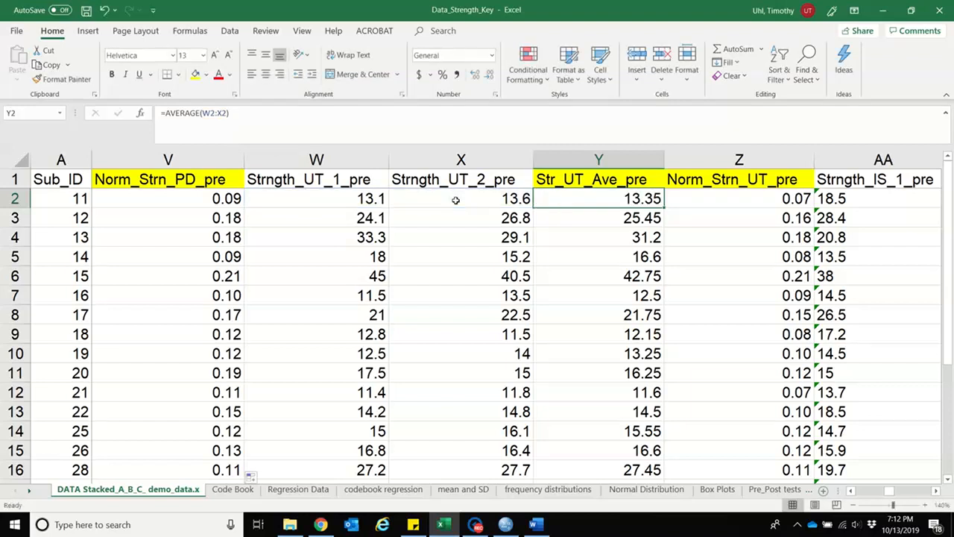
{"action": "left_click", "coordinate": [776, 207]}
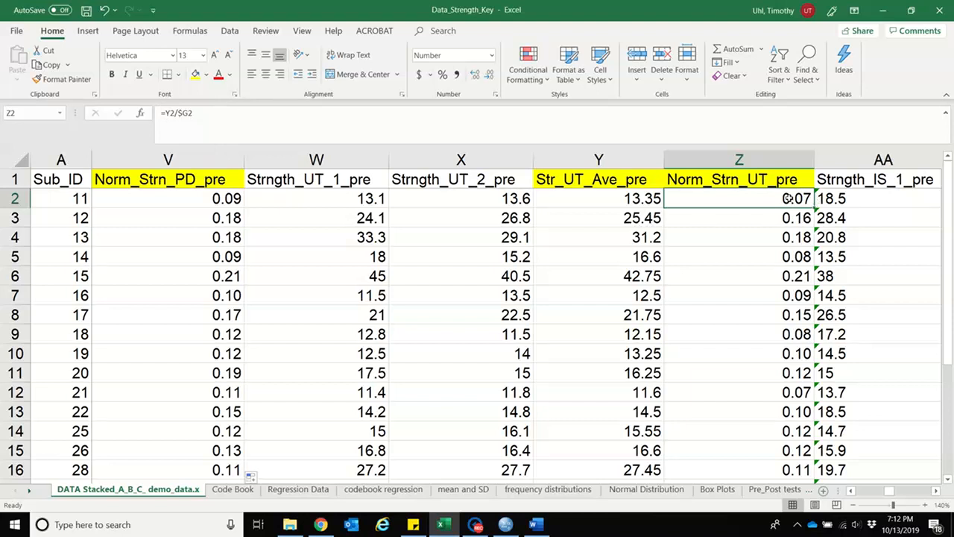
{"action": "mouse_move", "coordinate": [817, 208]}
{"action": "left_mouse_down"}
{"action": "mouse_move", "coordinate": [816, 480]}
{"action": "mouse_move", "coordinate": [804, 469]}
{"action": "left_mouse_up"}
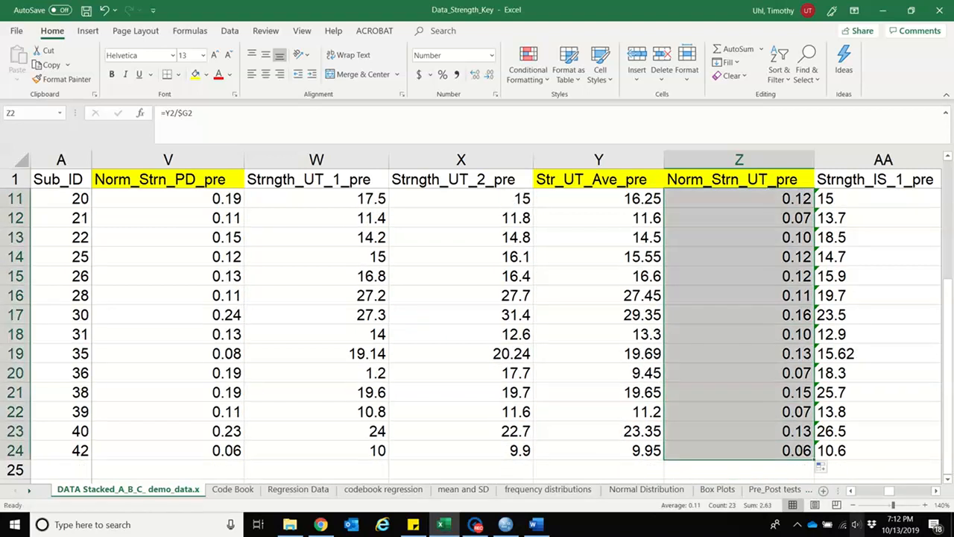
Fill the AD2 formula down the entire Norm_Strn_IS_pre column
{"action": "left_click", "coordinate": [937, 492]}
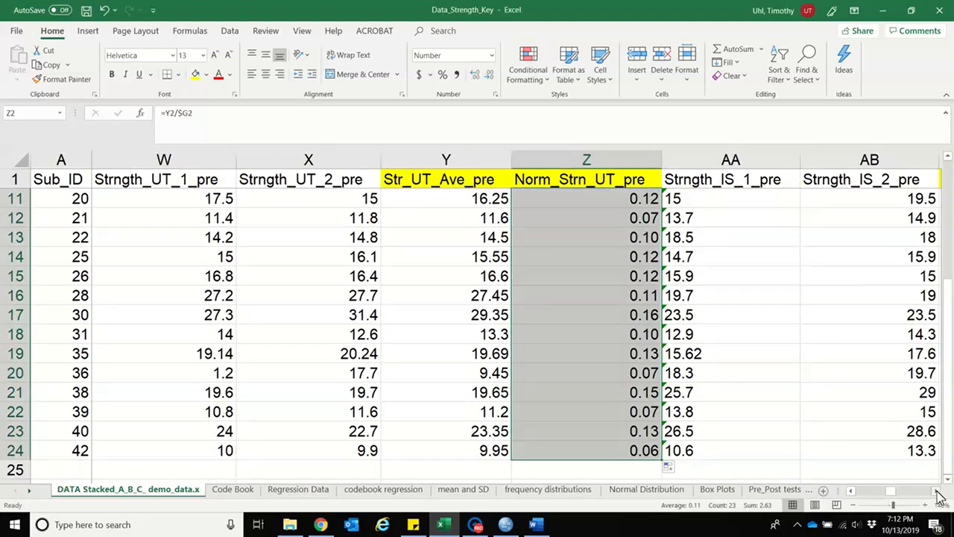
{"action": "left_click", "coordinate": [937, 492]}
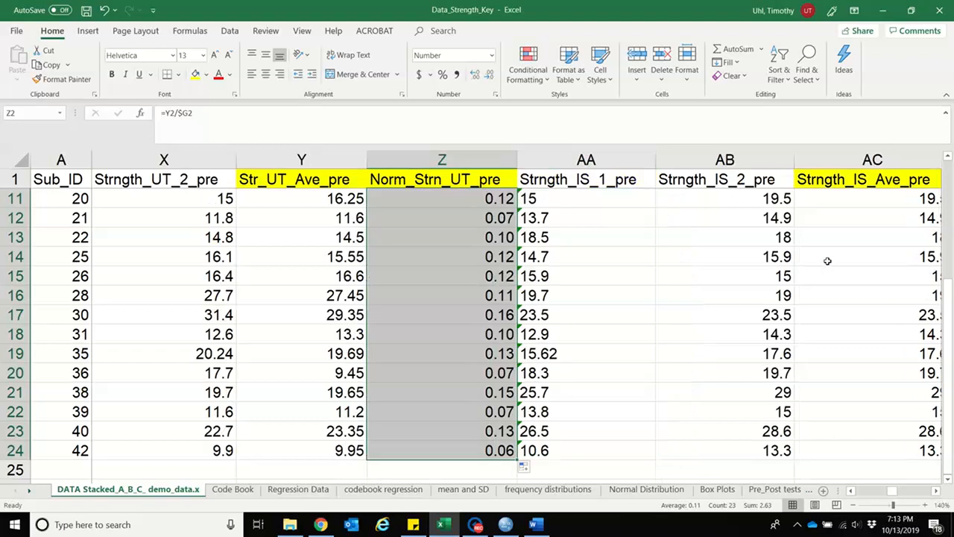
{"action": "left_click", "coordinate": [841, 198]}
{"action": "key", "text": "Right"}
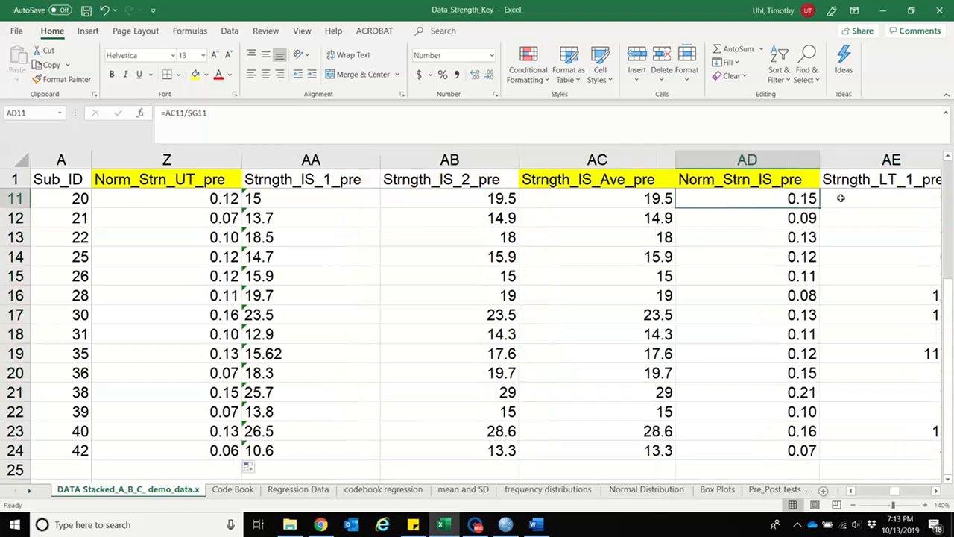
{"action": "key", "text": "ctrl+Up"}
{"action": "key", "text": "Down"}
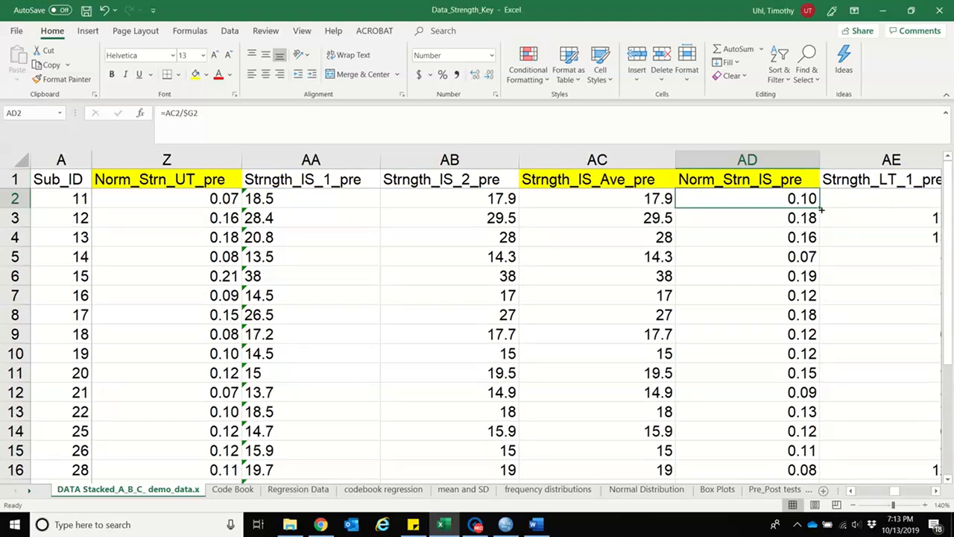
{"action": "left_click", "coordinate": [936, 491]}
{"action": "left_click", "coordinate": [936, 491]}
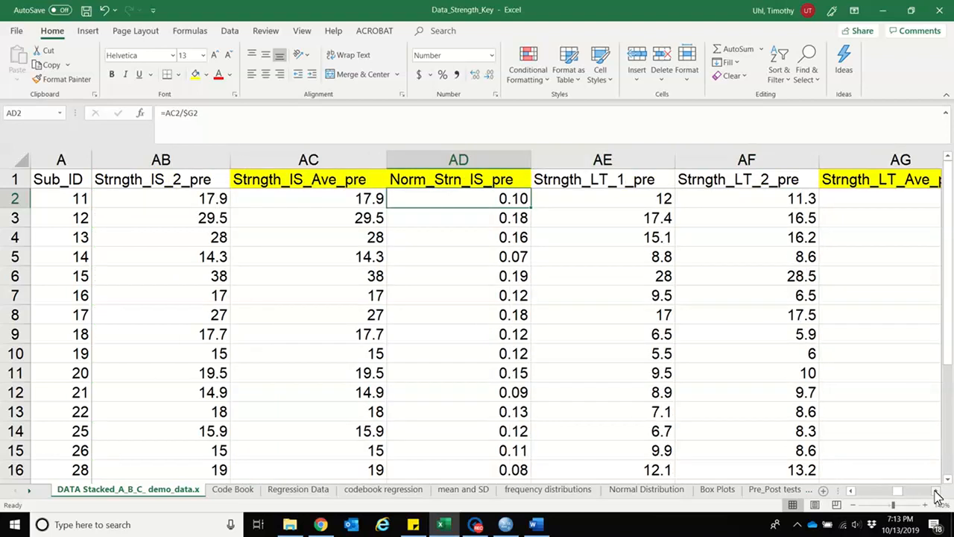
{"action": "left_click", "coordinate": [936, 491]}
{"action": "left_click", "coordinate": [851, 491]}
{"action": "left_click", "coordinate": [851, 491]}
{"action": "left_click", "coordinate": [924, 504]}
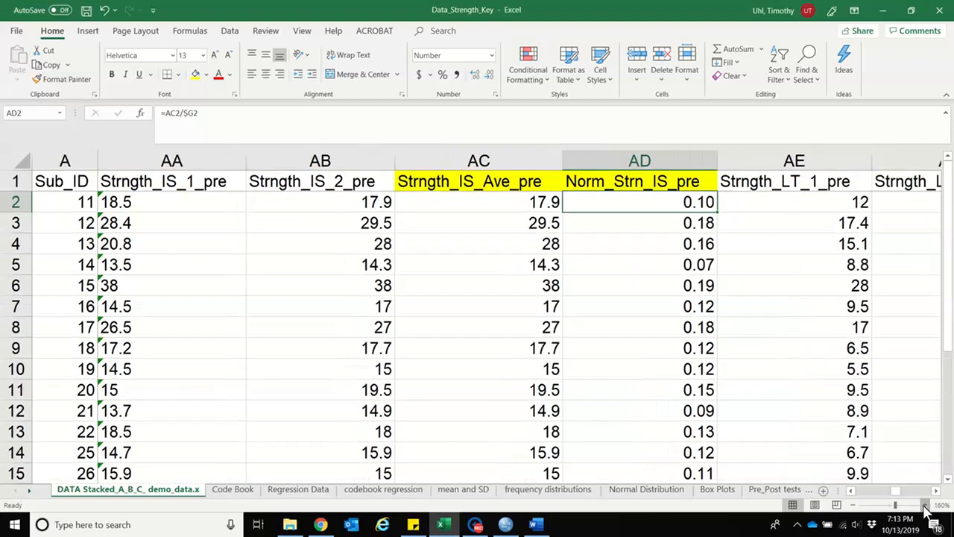
{"action": "left_click", "coordinate": [924, 505]}
{"action": "left_click", "coordinate": [923, 505]}
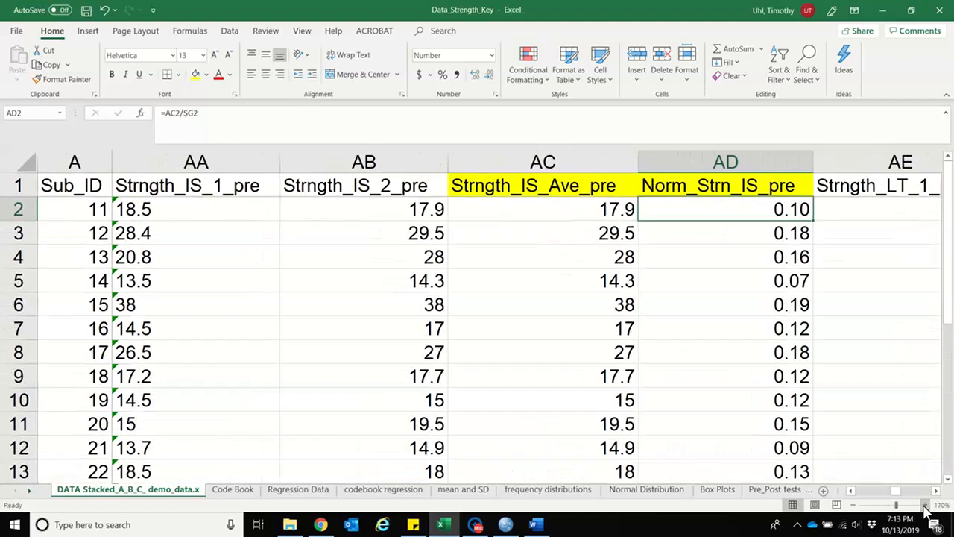
{"action": "double_click", "coordinate": [814, 220]}
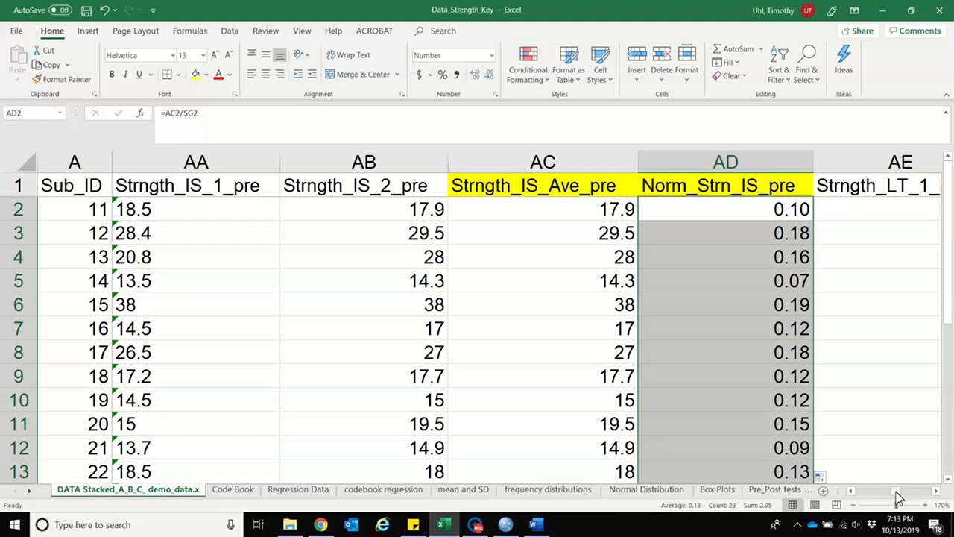
Examine the Comp_% formulas in BA2 and BA3 and the exercise-day cells they reference
{"action": "left_click_drag", "start_coordinate": [900, 499], "coordinate": [936, 506]}
{"action": "left_click", "coordinate": [854, 210]}
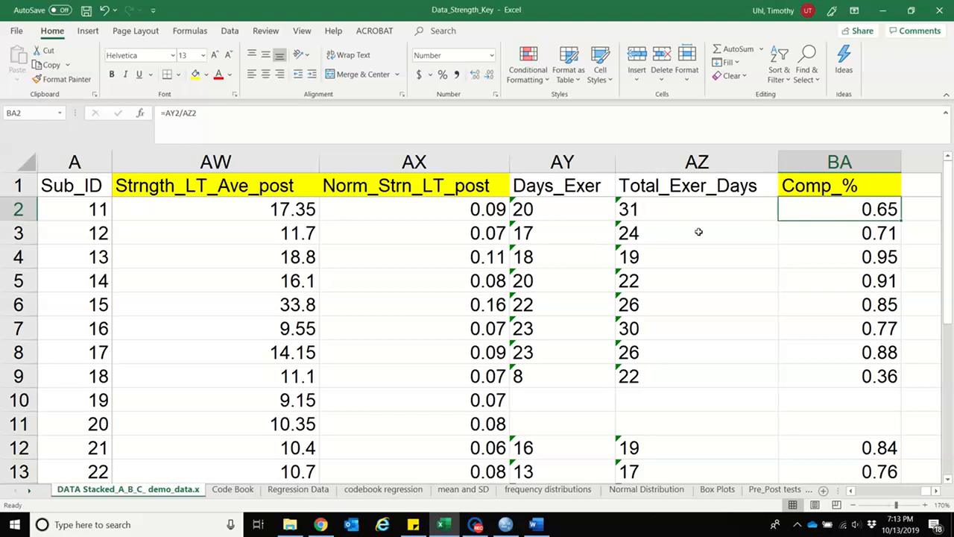
{"action": "left_click", "coordinate": [195, 113]}
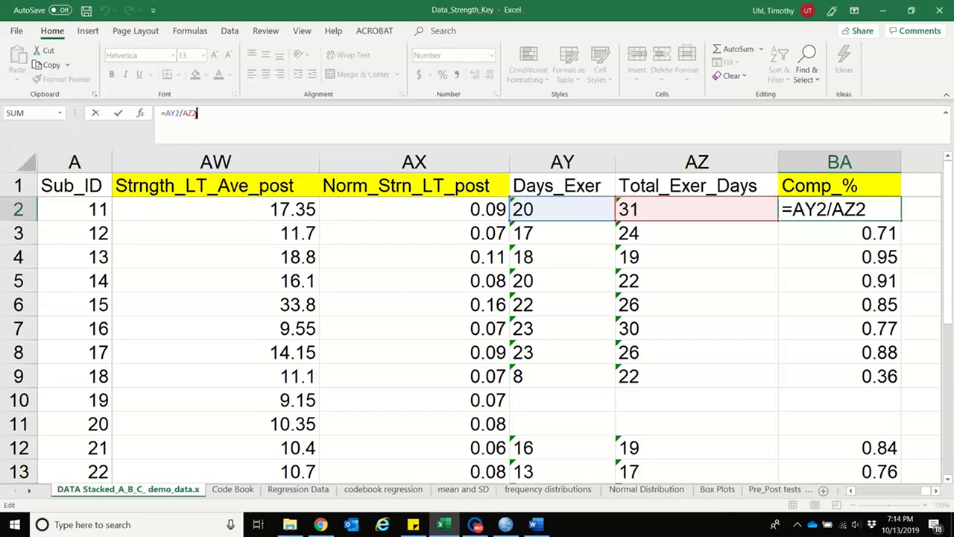
{"action": "key", "text": "ctrl+Return"}
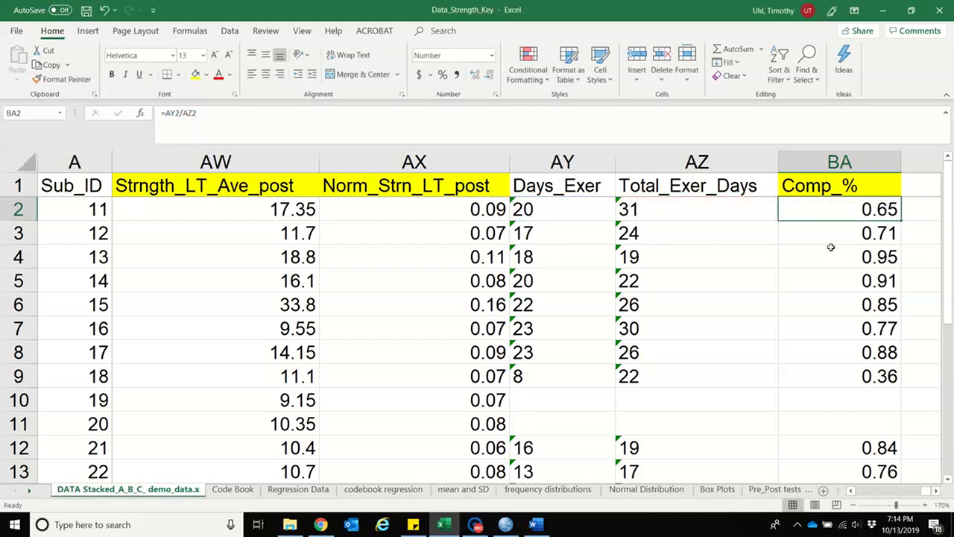
{"action": "left_click", "coordinate": [828, 232]}
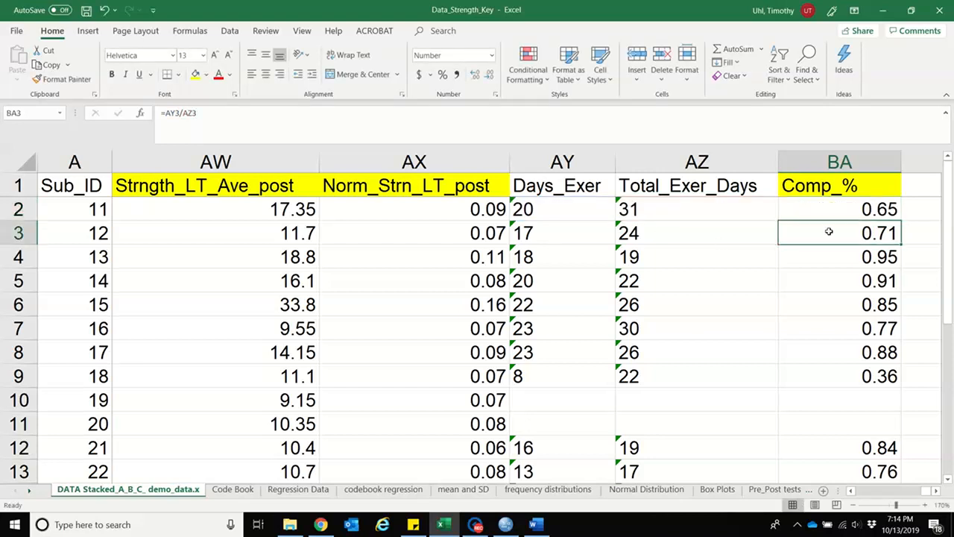
Copy the Dx entry "healthy" from C2 over the group 2 entries in C3 and C4
{"action": "key", "text": "Left"}
{"action": "key", "text": "Left"}
{"action": "key", "text": "Left"}
{"action": "key", "text": "Left"}
{"action": "key", "text": "Left"}
{"action": "key", "text": "Left"}
{"action": "key", "text": "Left"}
{"action": "key", "text": "Left"}
{"action": "key", "text": "Left"}
{"action": "key", "text": "Left"}
{"action": "key", "text": "Left"}
{"action": "key", "text": "Left"}
{"action": "key", "text": "Left"}
{"action": "key", "text": "Left"}
{"action": "key", "text": "Left"}
{"action": "key", "text": "Left"}
{"action": "key", "text": "Home"}
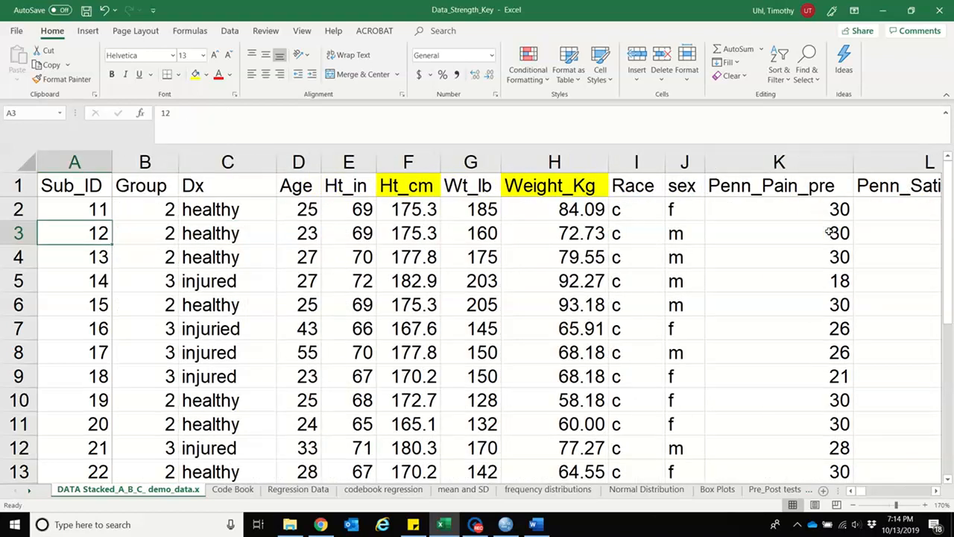
{"action": "key", "text": "Right"}
{"action": "key", "text": "Right"}
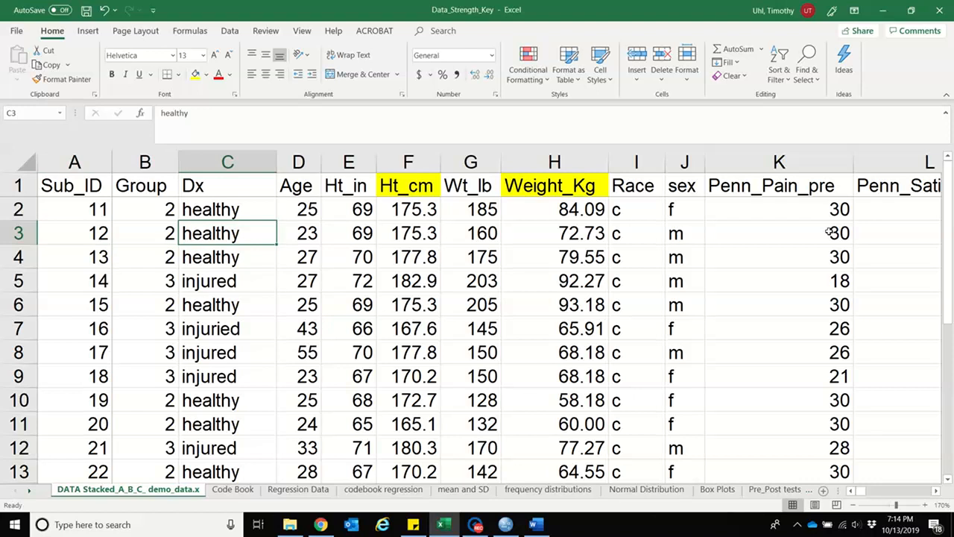
{"action": "key", "text": "Up"}
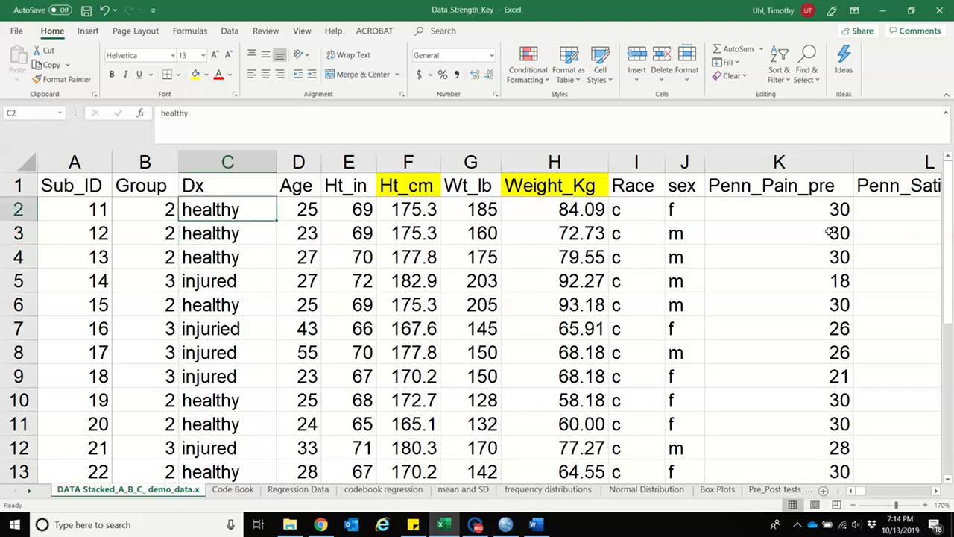
{"action": "key", "text": "ctrl+c"}
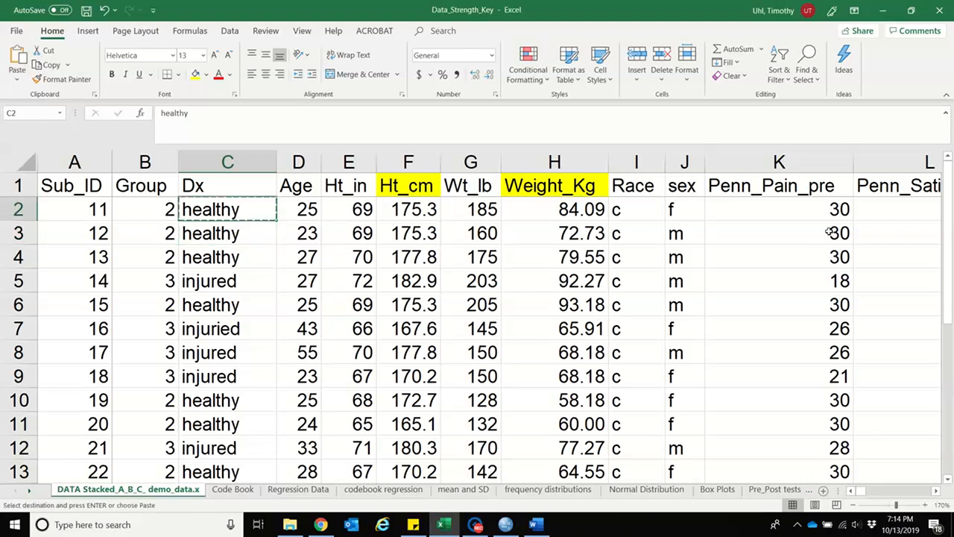
{"action": "key", "text": "Down"}
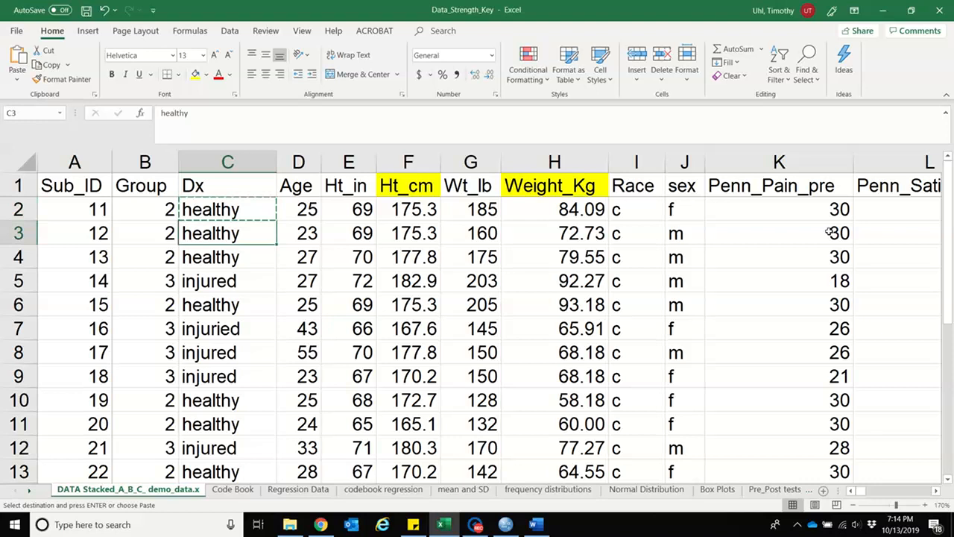
{"action": "key", "text": "ctrl+v"}
{"action": "key", "text": "Down"}
{"action": "key", "text": "ctrl+v"}
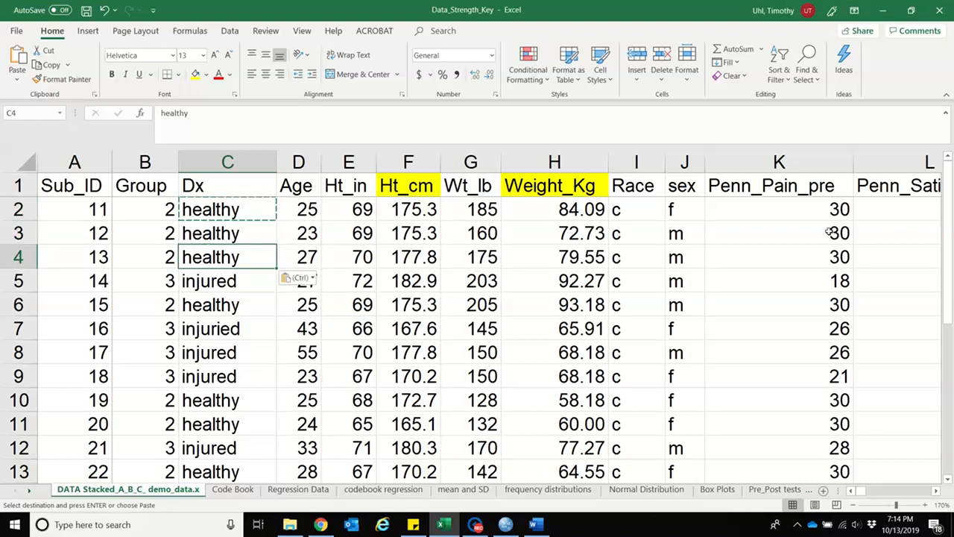
Paste the copied "healthy" entry over the group 2 Dx values in C6 and C10
{"action": "key", "text": "Down"}
{"action": "key", "text": "Down"}
{"action": "key", "text": "ctrl+v"}
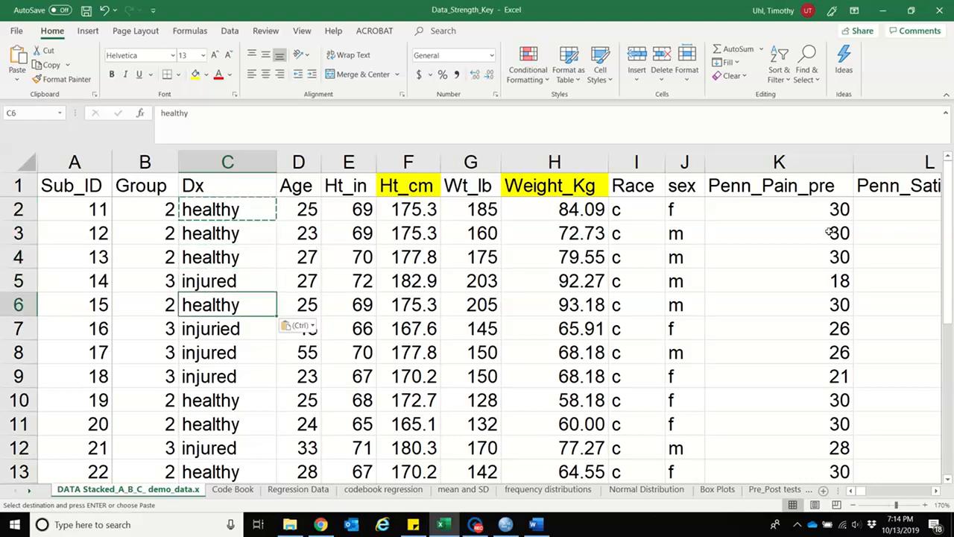
{"action": "key", "text": "Down"}
{"action": "key", "text": "Down"}
{"action": "key", "text": "Down"}
{"action": "key", "text": "Down"}
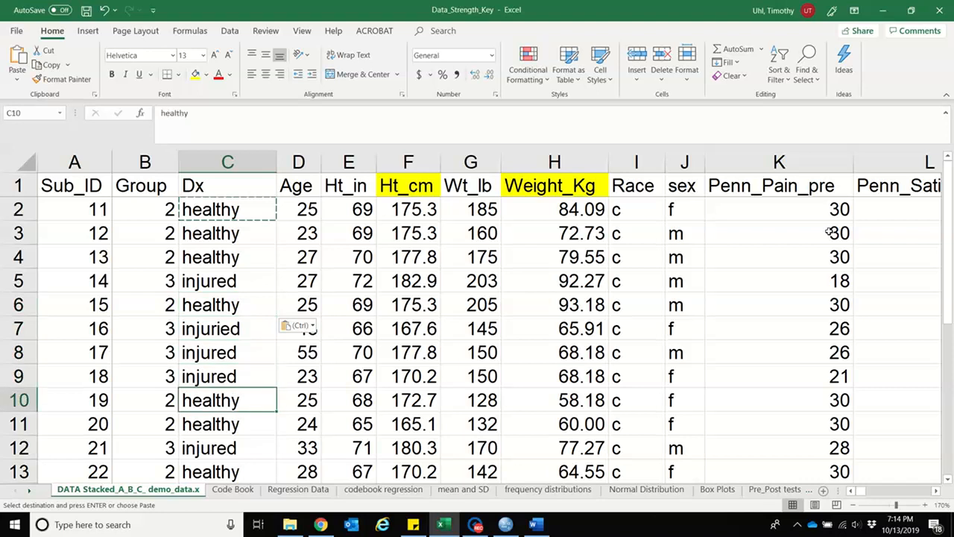
{"action": "key", "text": "ctrl+v"}
Paste "healthy" over the group 2 Dx entries from C14 to C18, skipping the group 3 entry in C15
{"action": "key", "text": "Down"}
{"action": "key", "text": "Down"}
{"action": "key", "text": "Down"}
{"action": "key", "text": "Down"}
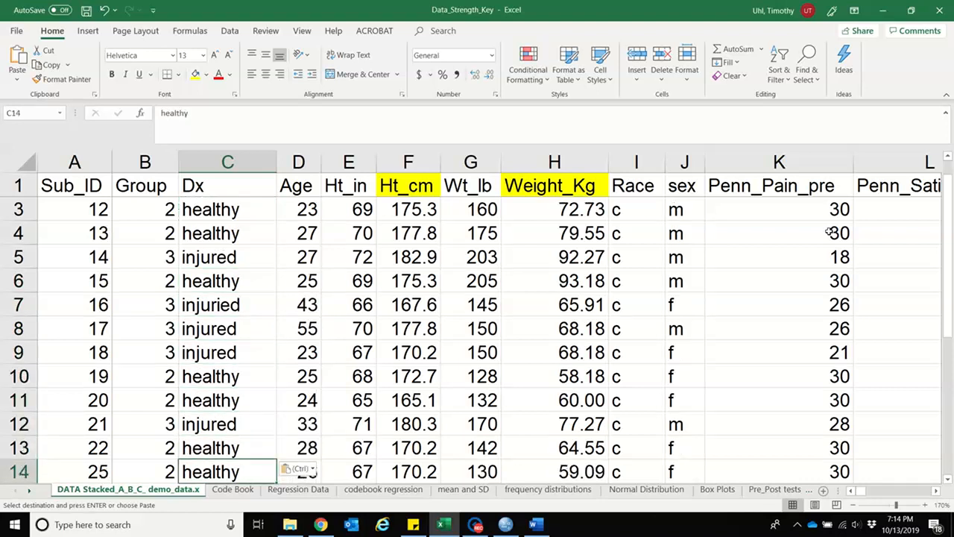
{"action": "key", "text": "Down"}
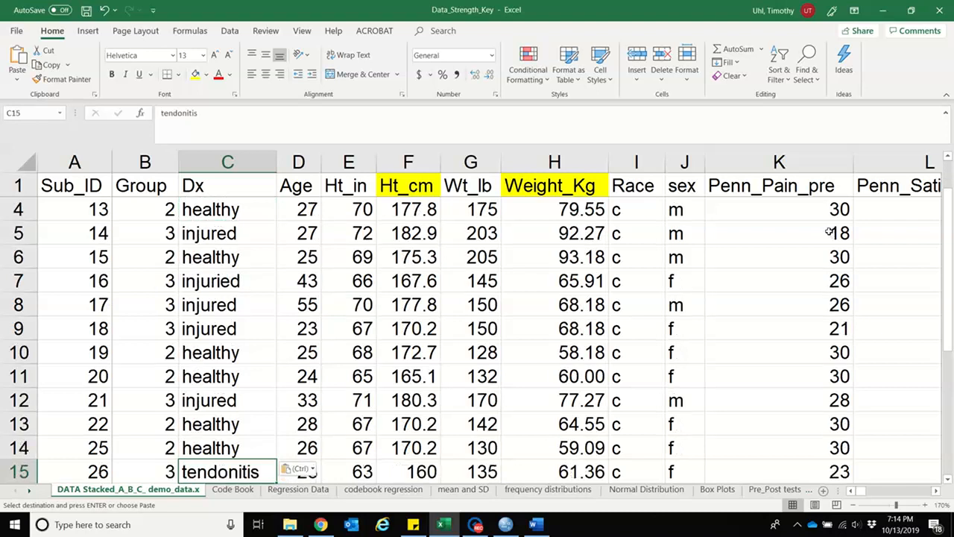
{"action": "key", "text": "Down"}
{"action": "key", "text": "Down"}
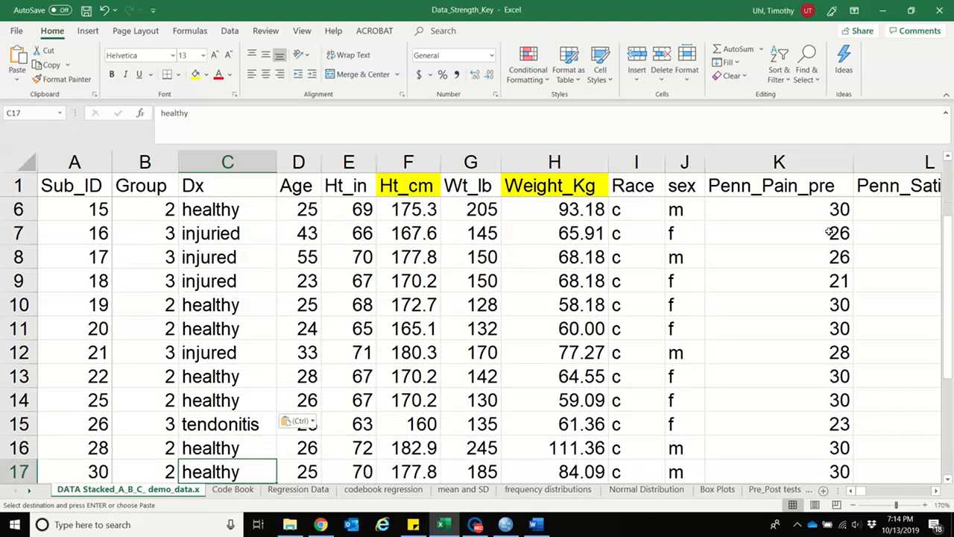
{"action": "key", "text": "Up"}
{"action": "key", "text": "ctrl+v"}
{"action": "key", "text": "Down"}
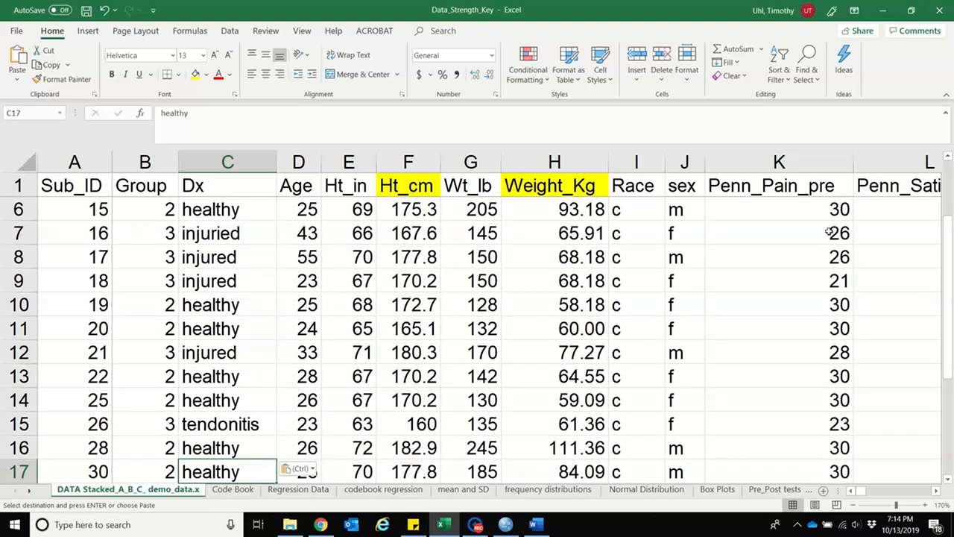
{"action": "key", "text": "Down"}
{"action": "key", "text": "ctrl+v"}
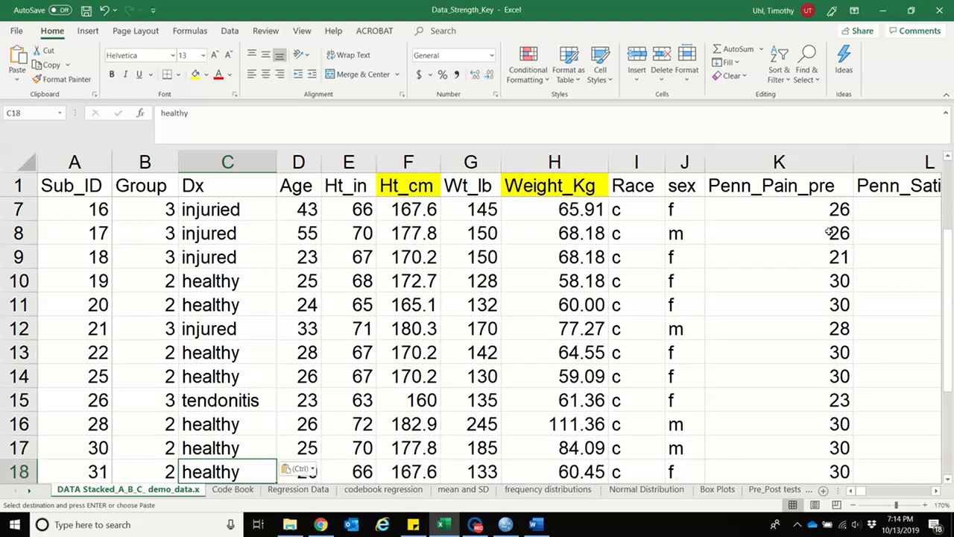
{"action": "key", "text": "Down"}
{"action": "key", "text": "ctrl+v"}
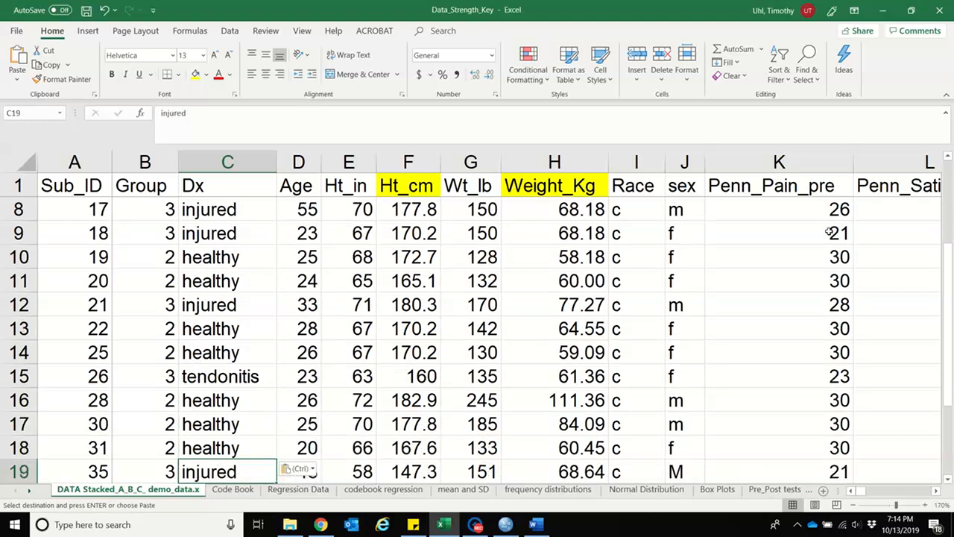
Replace the misspelled "healthyy" in C20 with the copied "healthy" and paste it into C21 too
{"action": "key", "text": "Down"}
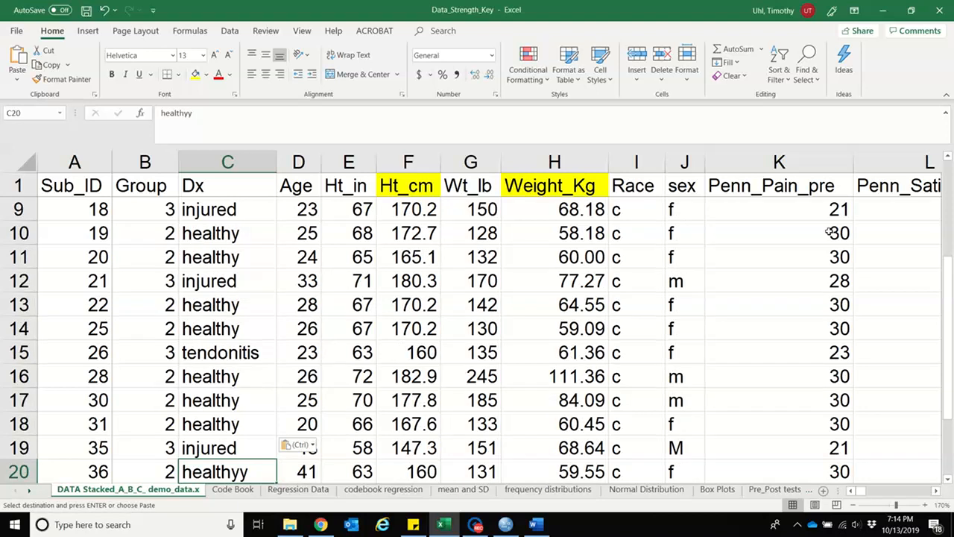
{"action": "right_click", "coordinate": [247, 471]}
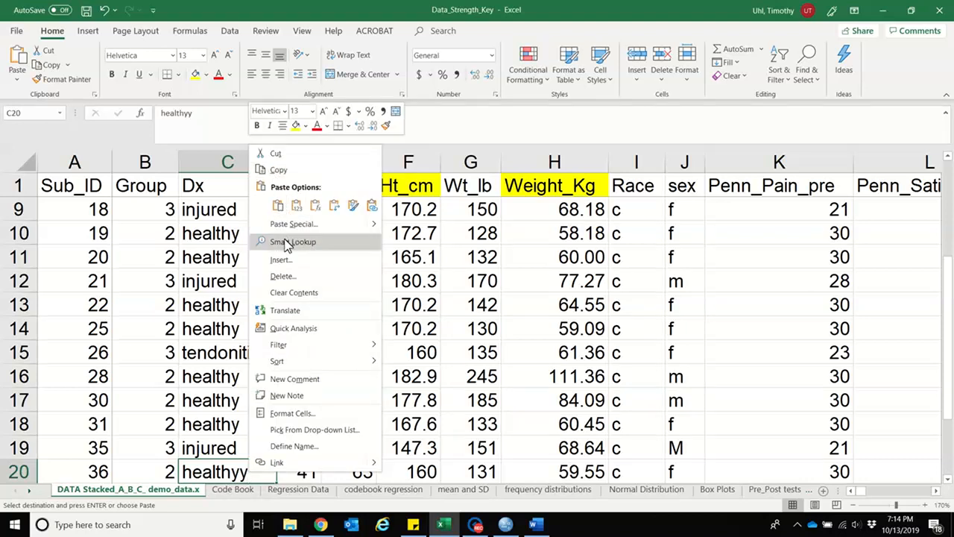
{"action": "left_click", "coordinate": [277, 206]}
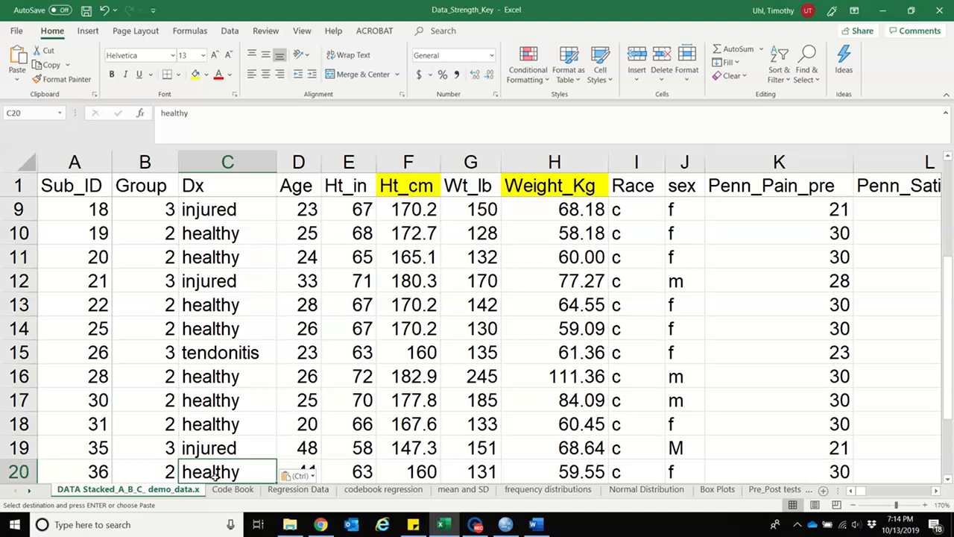
{"action": "key", "text": "Down"}
{"action": "key", "text": "ctrl+v"}
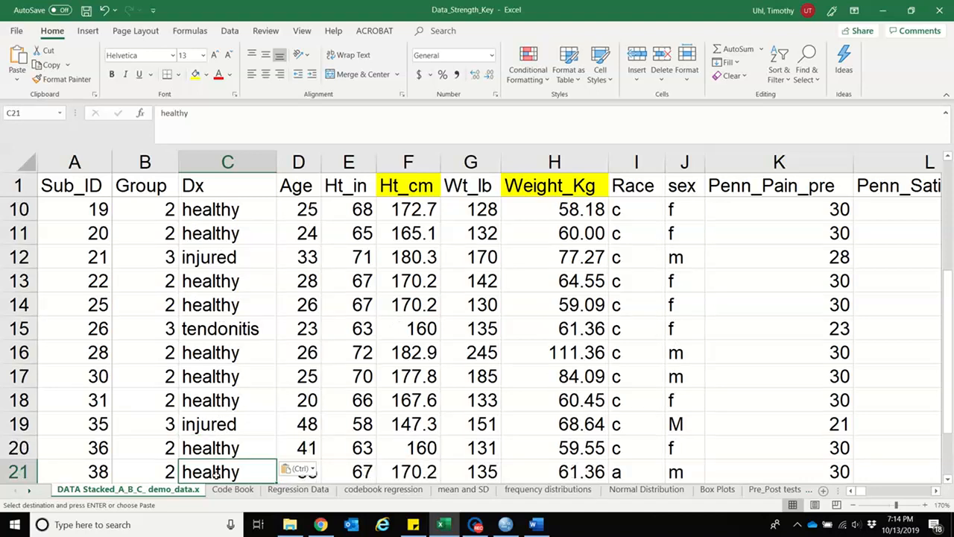
{"action": "key", "text": "ctrl"}
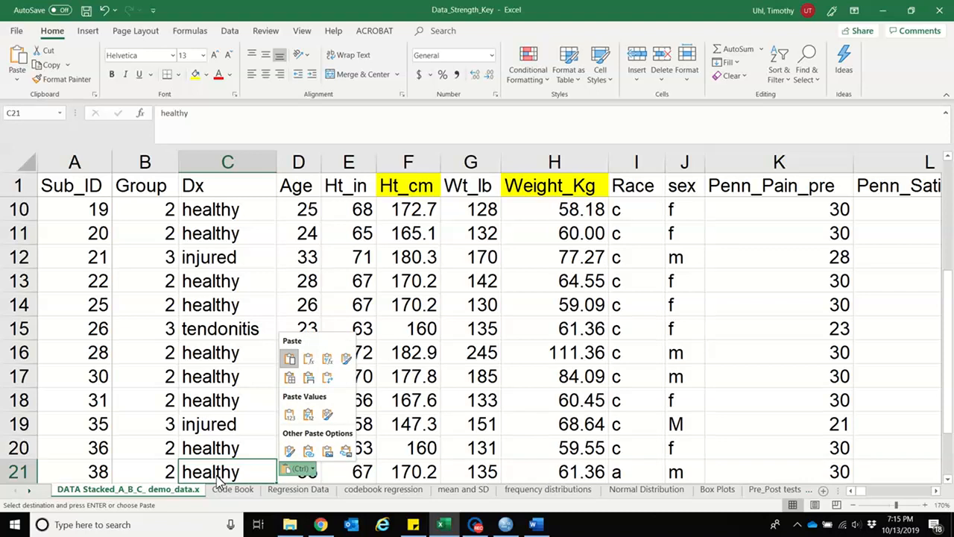
{"action": "left_click", "coordinate": [212, 447]}
{"action": "key", "text": "Down"}
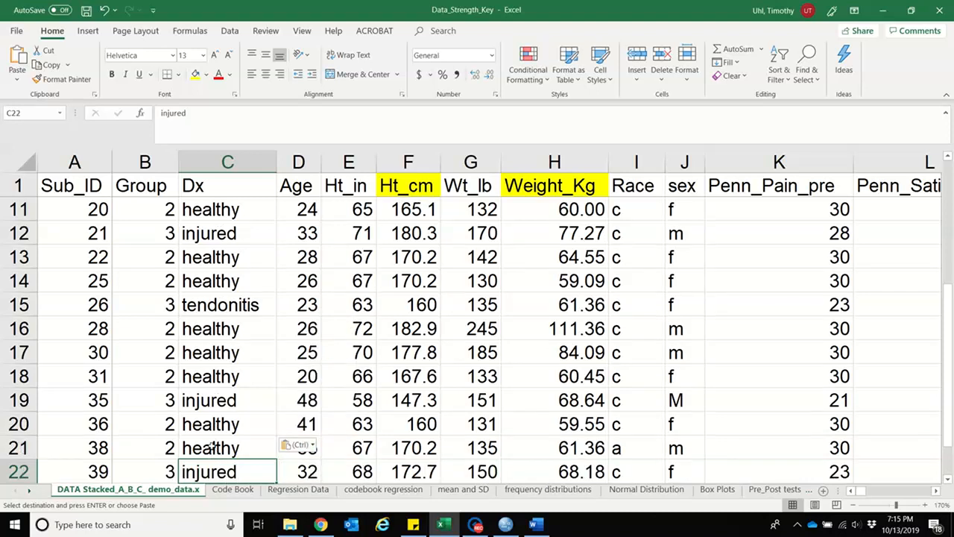
{"action": "key", "text": "Down"}
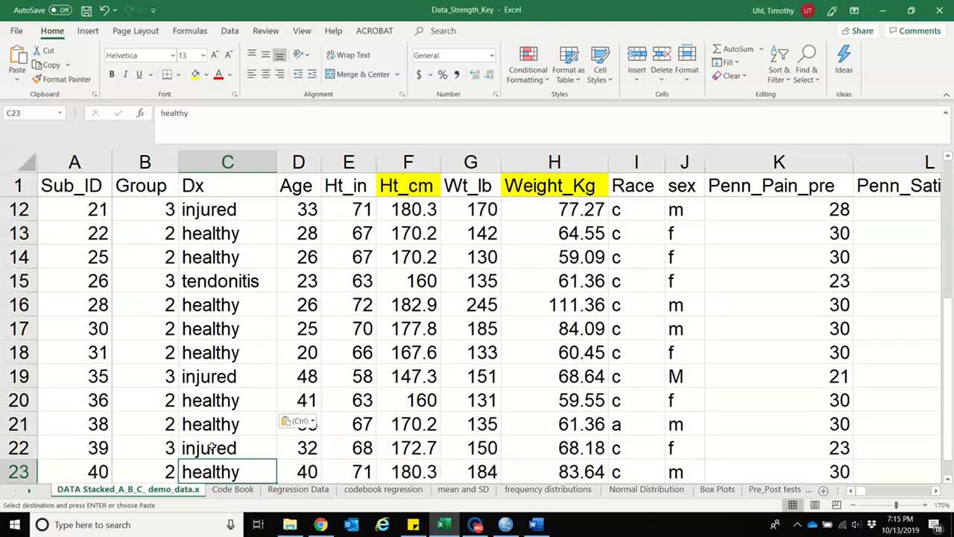
Examine the Dx column through its last data row for inconsistent spellings and labels
{"action": "key", "text": "Up"}
{"action": "key", "text": "Up"}
{"action": "key", "text": "Up"}
{"action": "key", "text": "Up"}
{"action": "key", "text": "Up"}
{"action": "key", "text": "Up"}
{"action": "key", "text": "Up"}
{"action": "key", "text": "Up"}
{"action": "key", "text": "Up"}
{"action": "key", "text": "Up"}
{"action": "key", "text": "Up"}
{"action": "key", "text": "Up"}
{"action": "key", "text": "Up"}
{"action": "key", "text": "Up"}
{"action": "key", "text": "Up"}
{"action": "key", "text": "Up"}
{"action": "key", "text": "Up"}
{"action": "key", "text": "Up"}
{"action": "key", "text": "Up"}
{"action": "key", "text": "Up"}
{"action": "key", "text": "Down"}
{"action": "key", "text": "Down"}
{"action": "key", "text": "Down"}
{"action": "key", "text": "Down"}
{"action": "key", "text": "Down"}
{"action": "key", "text": "Down"}
{"action": "key", "text": "Down"}
{"action": "key", "text": "Down"}
{"action": "key", "text": "Down"}
{"action": "key", "text": "Down"}
{"action": "key", "text": "Down"}
{"action": "key", "text": "Down"}
{"action": "key", "text": "Down"}
{"action": "key", "text": "Down"}
{"action": "key", "text": "Down"}
{"action": "key", "text": "Down"}
{"action": "key", "text": "Down"}
{"action": "key", "text": "Down"}
{"action": "key", "text": "Down"}
{"action": "key", "text": "Down"}
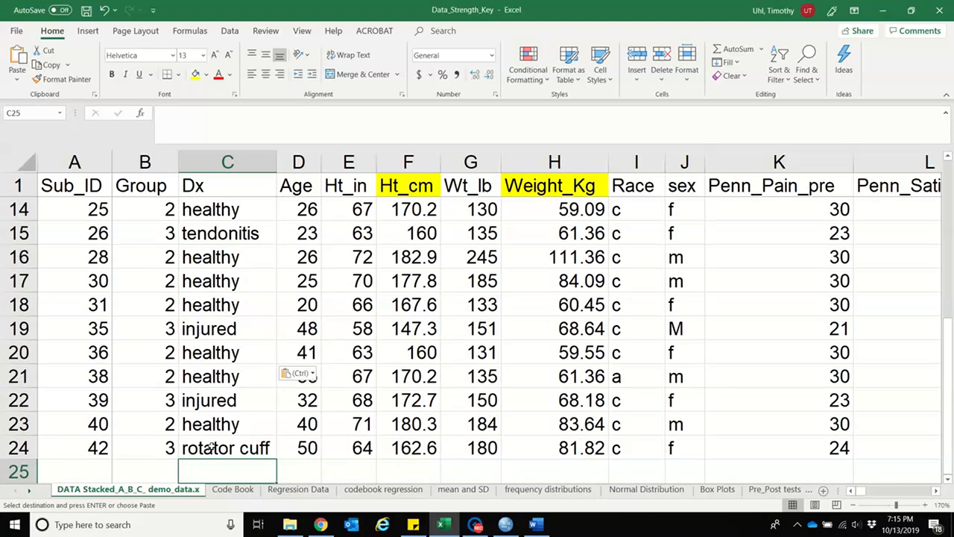
{"action": "key", "text": "Up"}
{"action": "key", "text": "Up"}
{"action": "key", "text": "Up"}
{"action": "key", "text": "Up"}
{"action": "key", "text": "Up"}
{"action": "key", "text": "Up"}
{"action": "key", "text": "Up"}
{"action": "key", "text": "Up"}
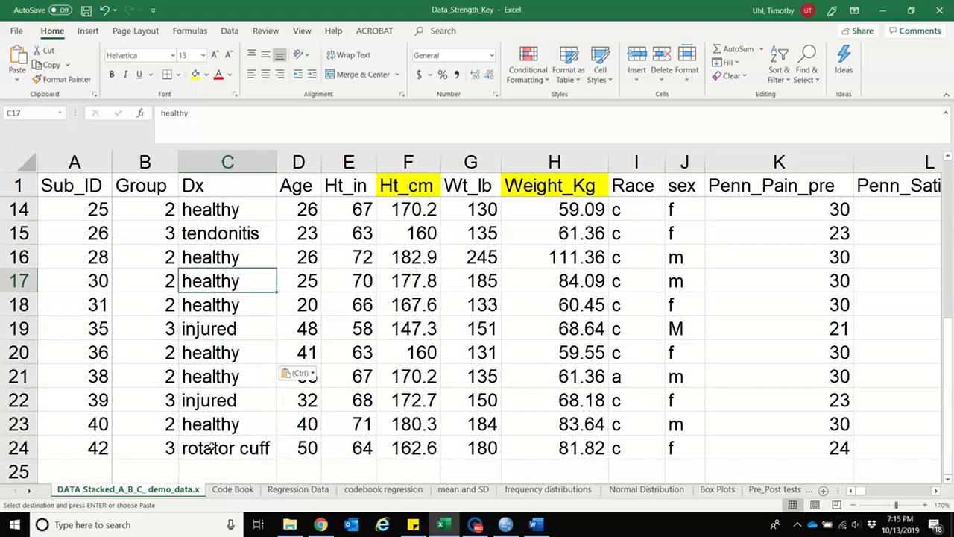
Paste "healthy" again over the group 2 Dx entries in C16 through C21, leaving the injured entry in C19
{"action": "key", "text": "Up"}
{"action": "type", "text": "healthy"}
{"action": "key", "text": "Down"}
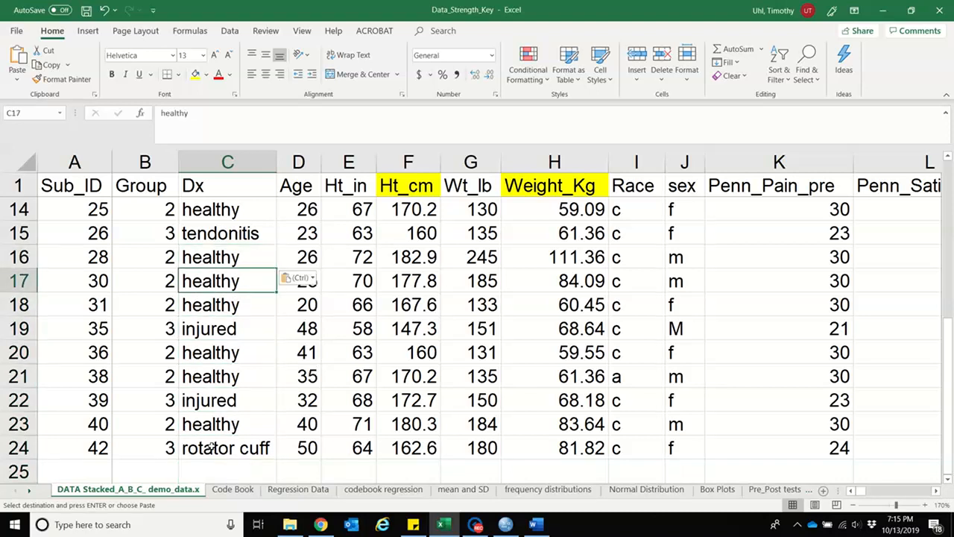
{"action": "type", "text": "healthy"}
{"action": "key", "text": "Down"}
{"action": "key", "text": "ctrl+v"}
{"action": "key", "text": "Down"}
{"action": "key", "text": "Down"}
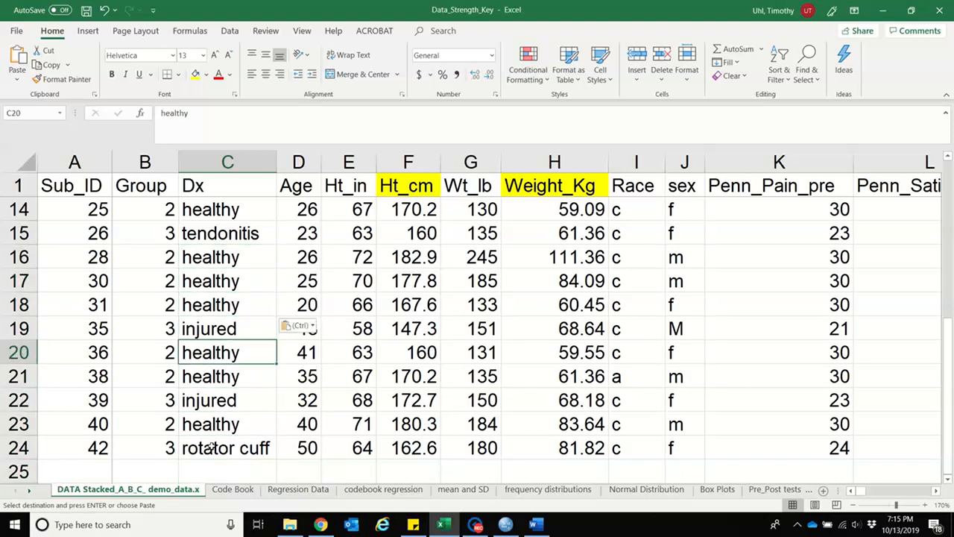
{"action": "key", "text": "ctrl+v"}
{"action": "key", "text": "Down"}
{"action": "key", "text": "ctrl+v"}
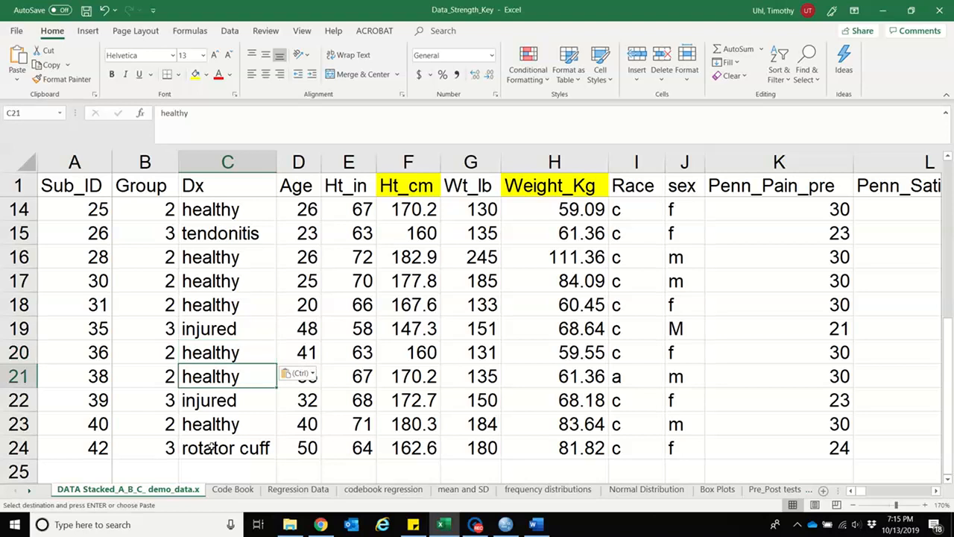
{"action": "key", "text": "Down"}
{"action": "key", "text": "ctrl+v"}
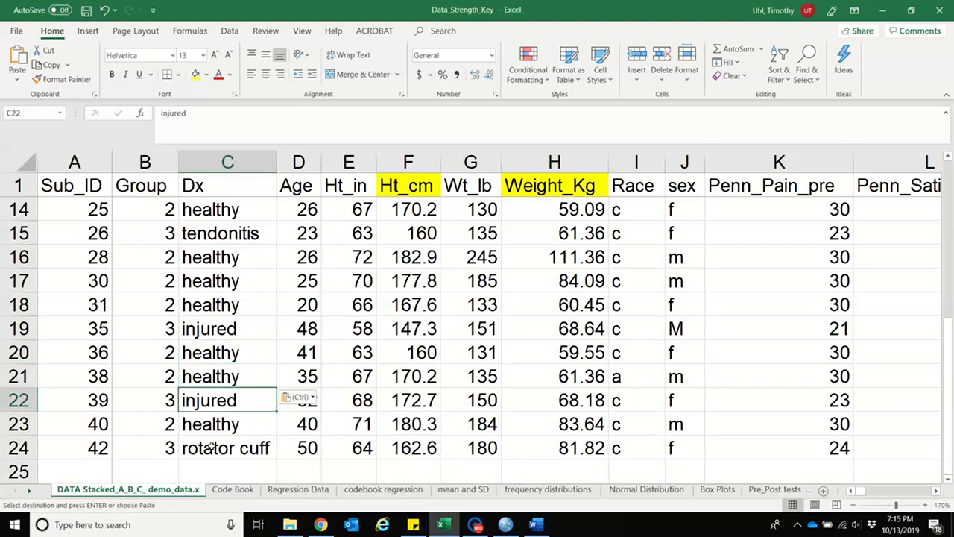
{"action": "key", "text": "Down"}
{"action": "key", "text": "ctrl+b"}
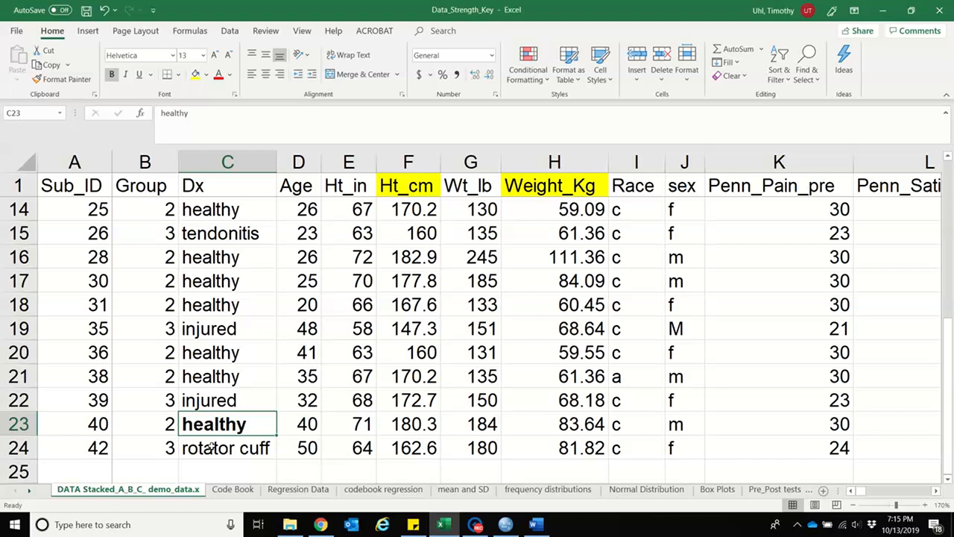
{"action": "key", "text": "ctrl+b"}
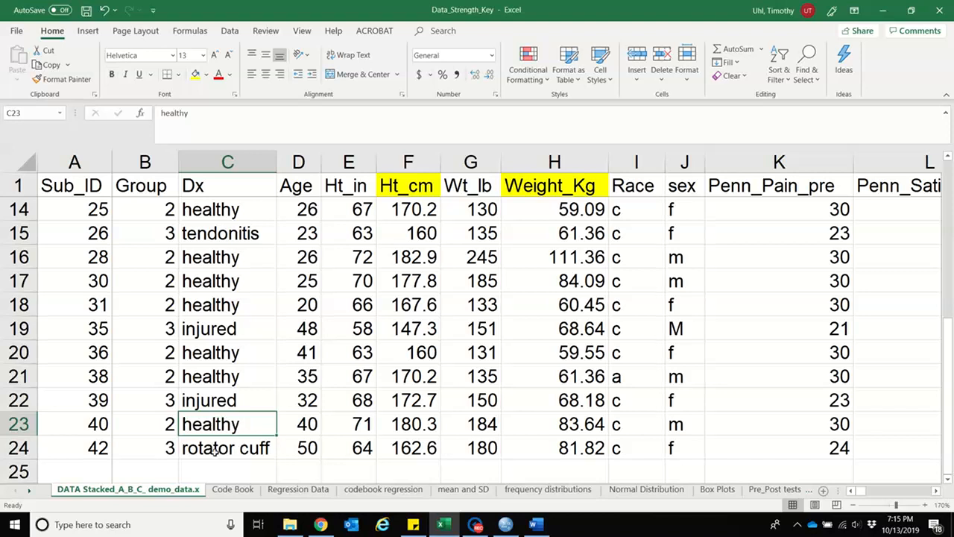
Copy "injured" from C22 over the "rotator cuff" entry in C24
{"action": "left_click", "coordinate": [222, 399]}
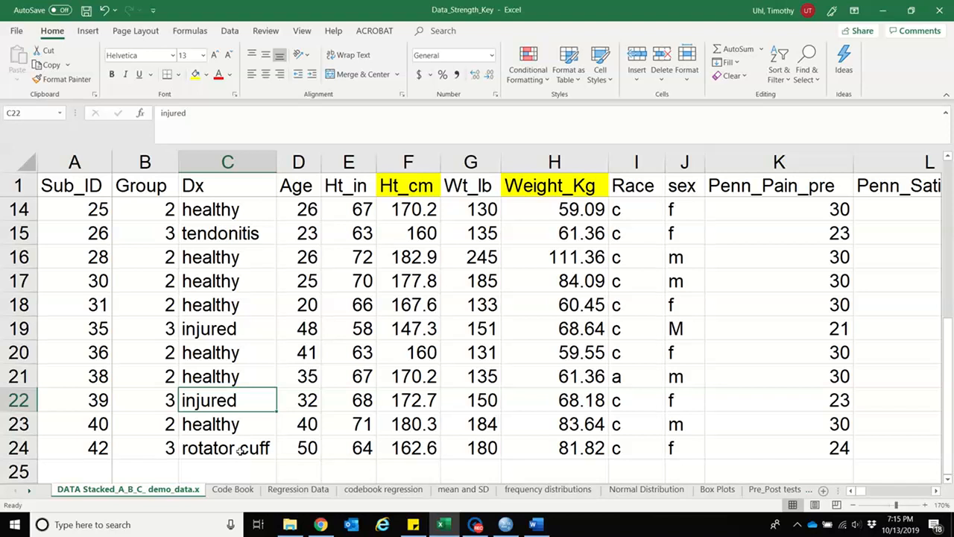
{"action": "key", "text": "ctrl+c"}
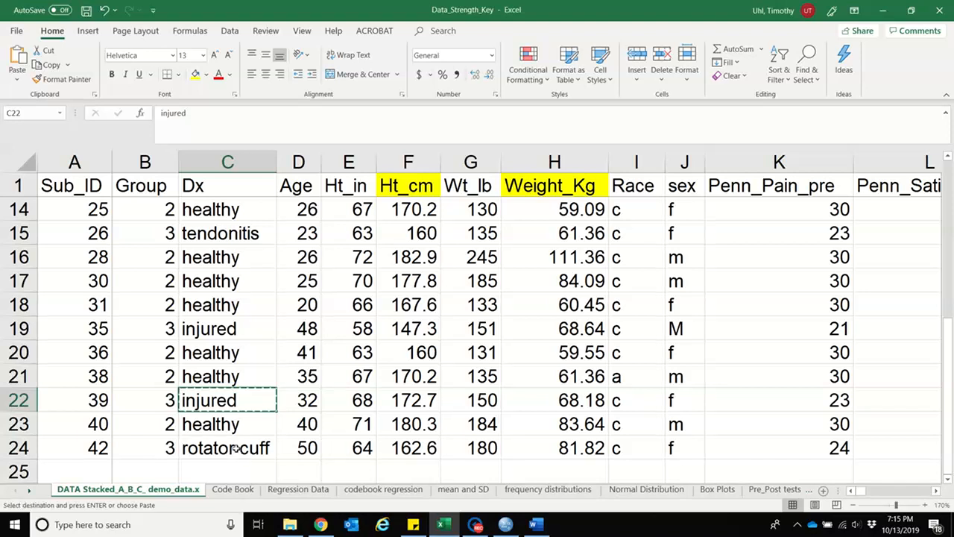
{"action": "left_click", "coordinate": [236, 448]}
{"action": "key", "text": "ctrl+v"}
Paste "injured" over the group 3 Dx entry in C19 and the "tendonitis" entry in C15
{"action": "key", "text": "Up"}
{"action": "key", "text": "Up"}
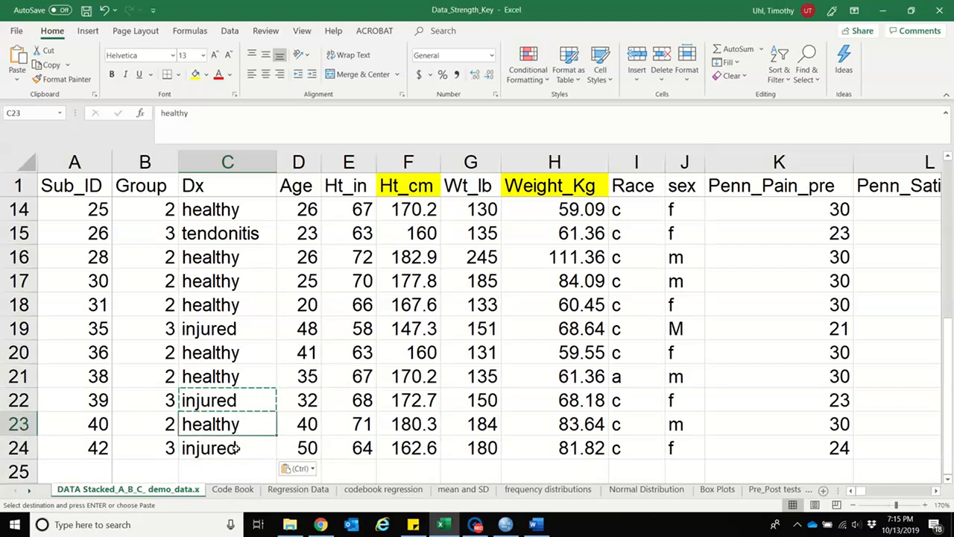
{"action": "key", "text": "Up"}
{"action": "key", "text": "Up"}
{"action": "key", "text": "Up"}
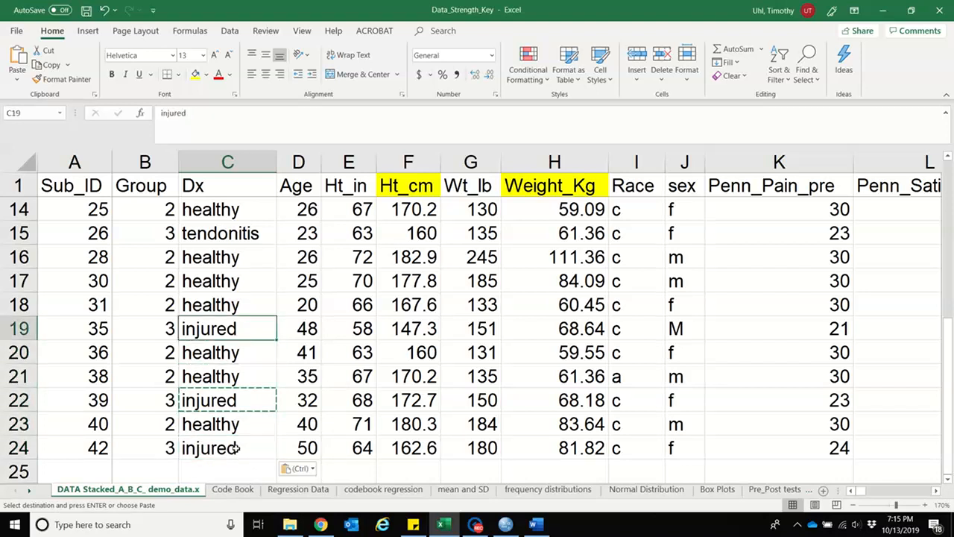
{"action": "key", "text": "ctrl+v"}
{"action": "key", "text": "Up"}
{"action": "key", "text": "Up"}
{"action": "key", "text": "Up"}
{"action": "key", "text": "Up"}
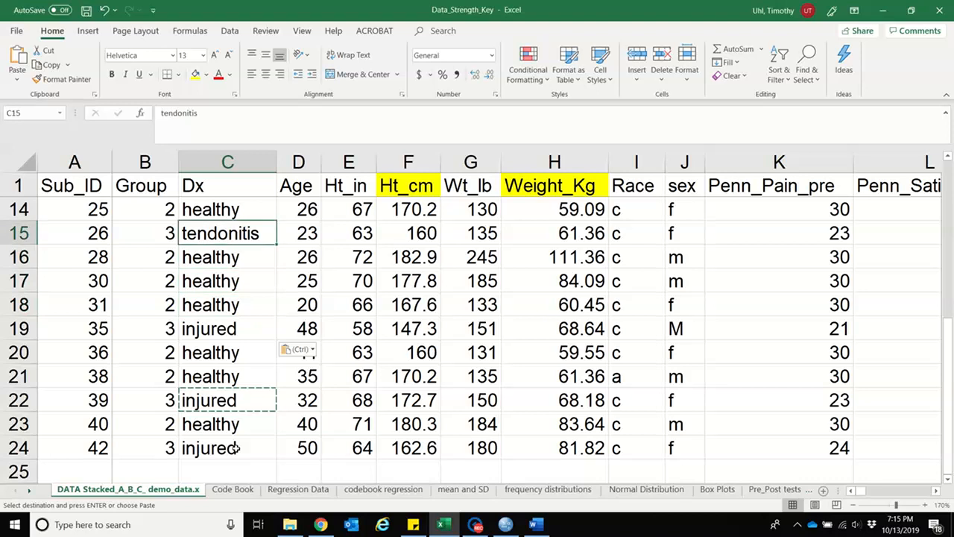
{"action": "key", "text": "ctrl+v"}
{"action": "key", "text": "Up"}
{"action": "key", "text": "Up"}
{"action": "key", "text": "Up"}
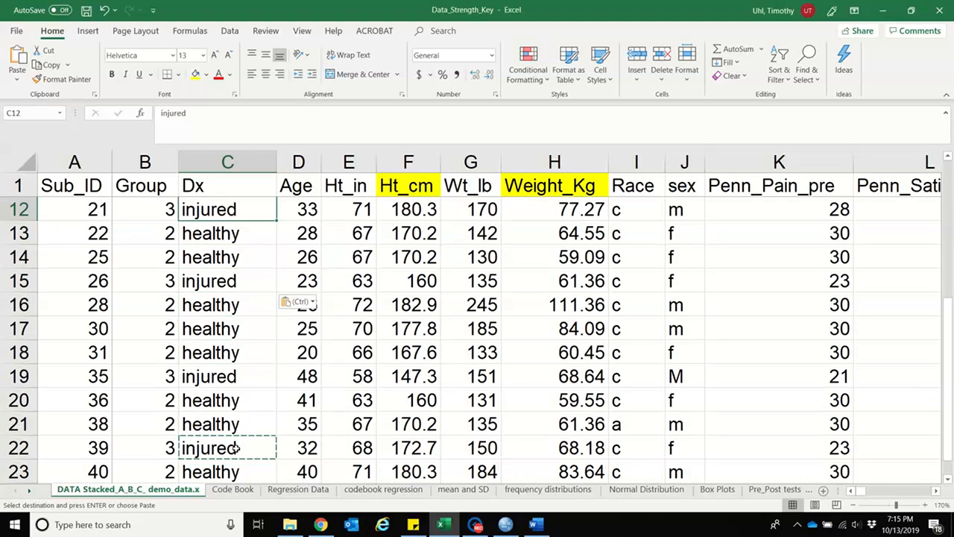
Paste "injured" over the group 3 Dx entries in C9, C8 and C7
{"action": "key", "text": "Up"}
{"action": "key", "text": "Up"}
{"action": "key", "text": "Up"}
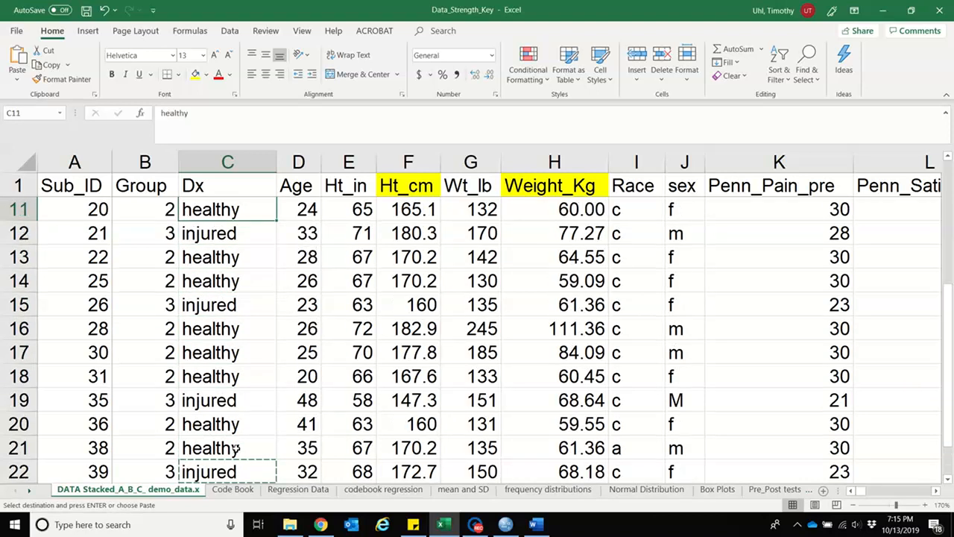
{"action": "key", "text": "ctrl+v"}
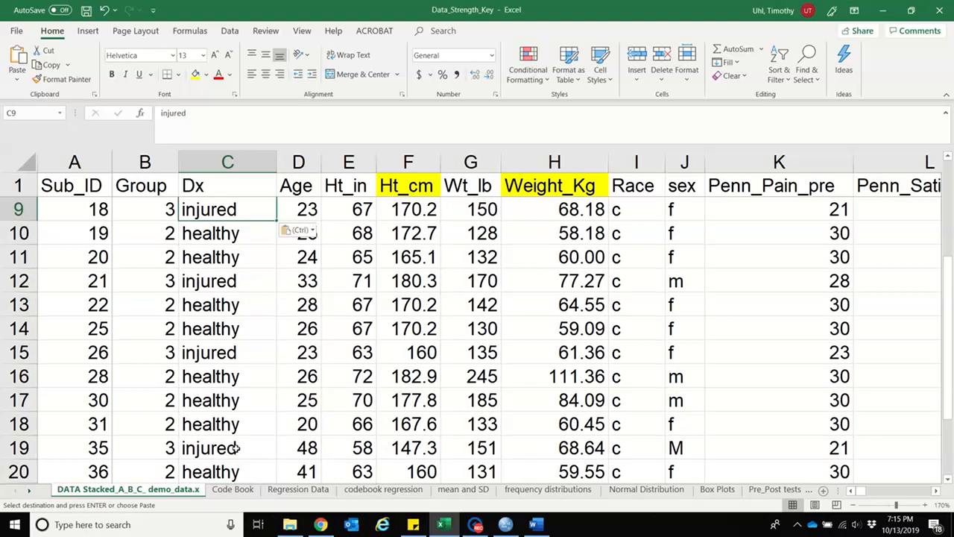
{"action": "key", "text": "Up"}
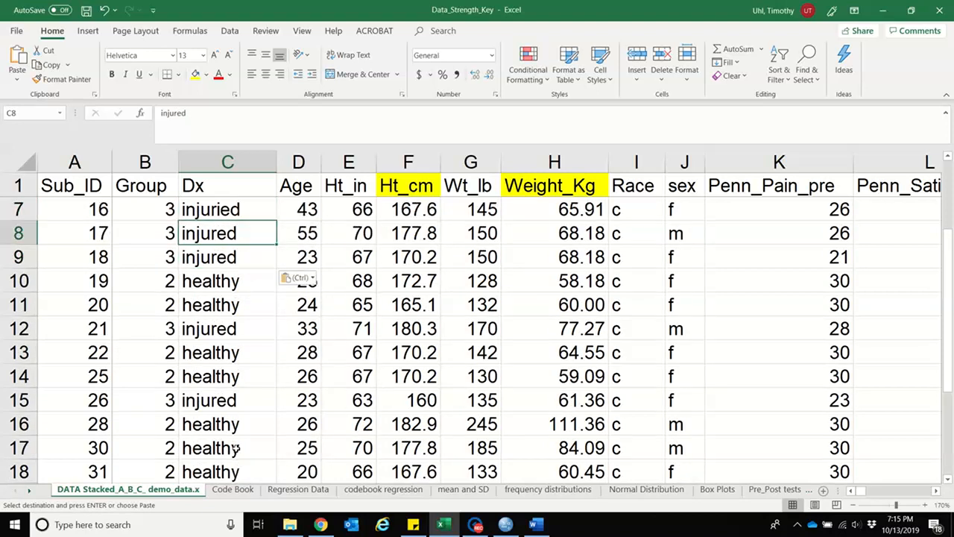
{"action": "key", "text": "ctrl+v"}
{"action": "key", "text": "Up"}
{"action": "key", "text": "ctrl+v"}
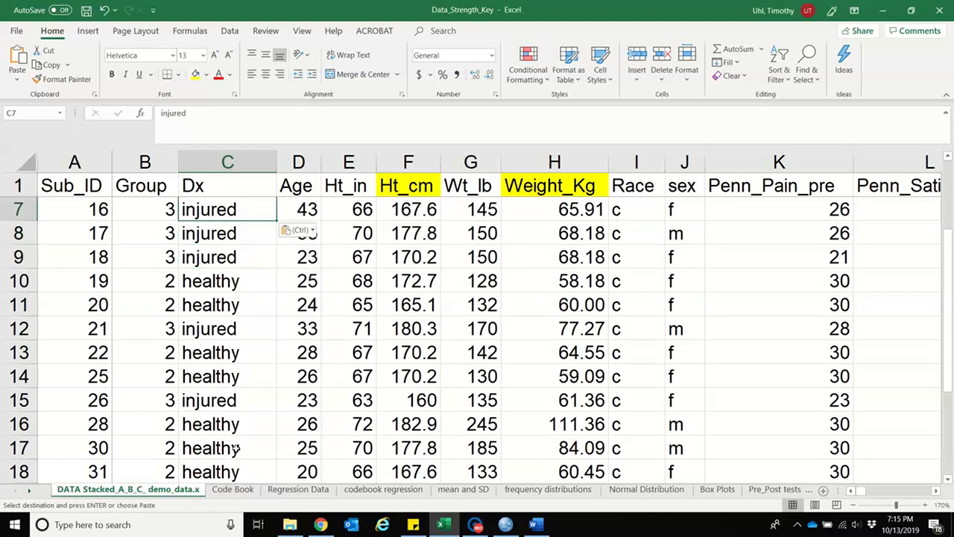
Paste "injured" over the group 3 Dx entry in C5 and save the workbook
{"action": "key", "text": "Up"}
{"action": "key", "text": "Up"}
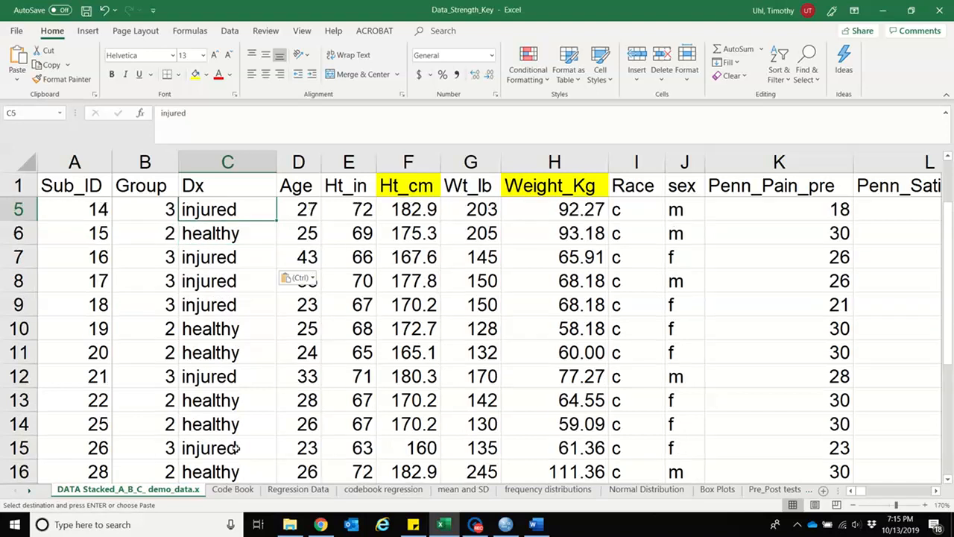
{"action": "key", "text": "ctrl+v"}
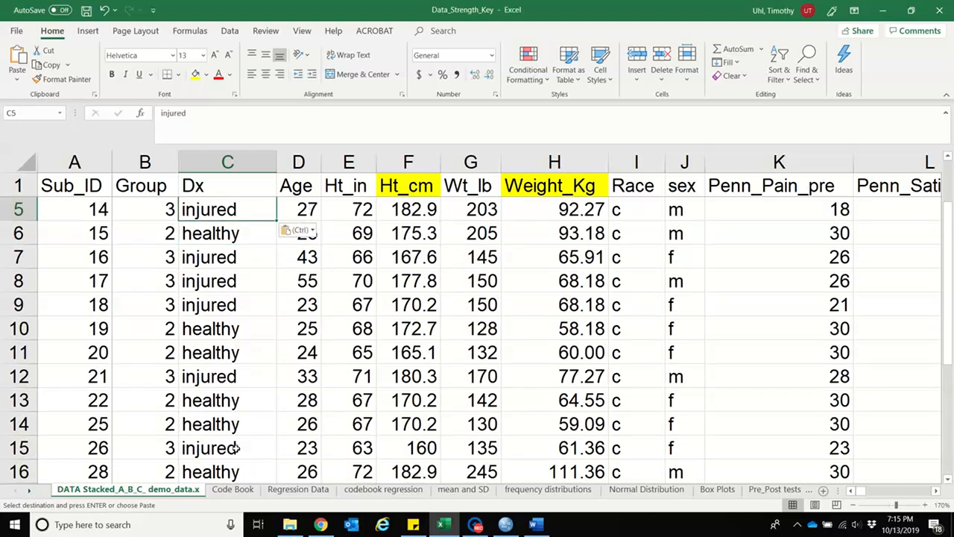
{"action": "key", "text": "Up"}
{"action": "key", "text": "Up"}
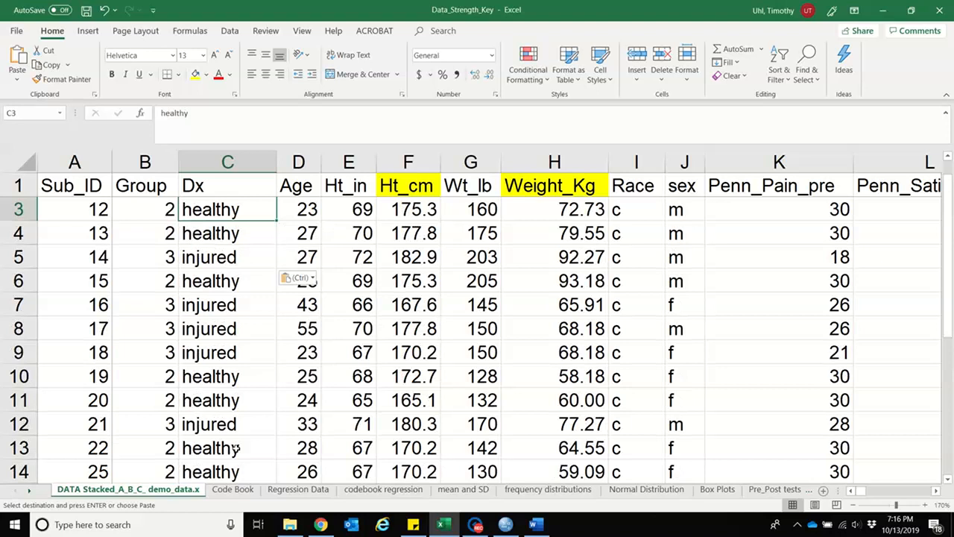
{"action": "left_click", "coordinate": [86, 10]}
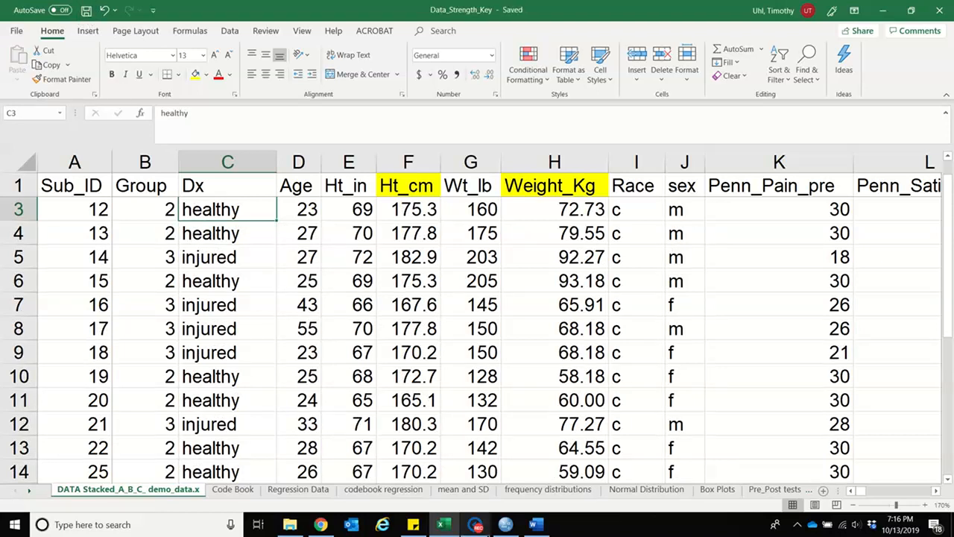
Check the standardized Dx labels on the data sheet down through row 19
{"action": "mouse_move", "coordinate": [490, 527]}
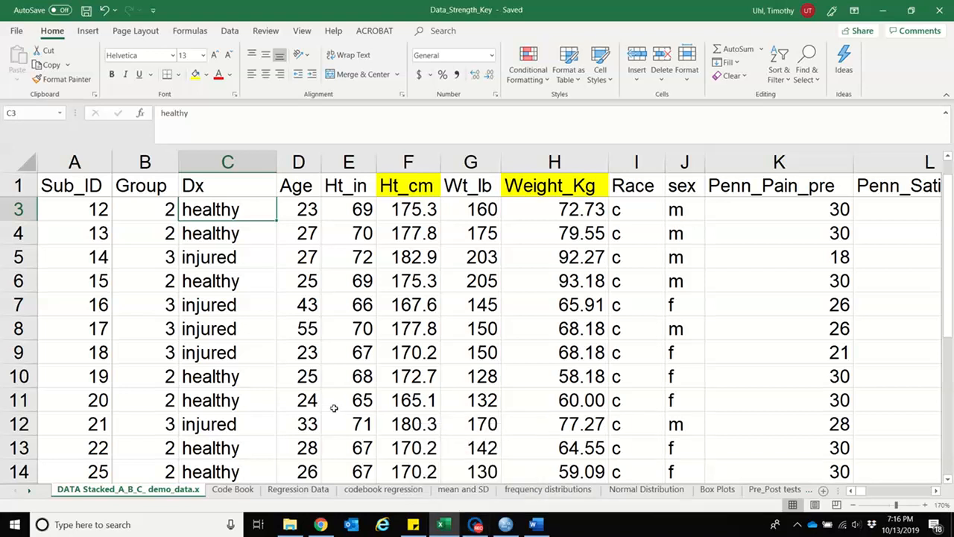
{"action": "key", "text": "Down"}
{"action": "key", "text": "Down"}
{"action": "key", "text": "Down"}
{"action": "key", "text": "Down"}
{"action": "key", "text": "Down"}
{"action": "key", "text": "Down"}
{"action": "key", "text": "Down"}
{"action": "key", "text": "Down"}
{"action": "key", "text": "Down"}
{"action": "key", "text": "Down"}
{"action": "key", "text": "Down"}
{"action": "key", "text": "Down"}
{"action": "key", "text": "Down"}
{"action": "key", "text": "Down"}
{"action": "key", "text": "Down"}
{"action": "key", "text": "Down"}
{"action": "key", "text": "Right"}
{"action": "key", "text": "Right"}
{"action": "key", "text": "Right"}
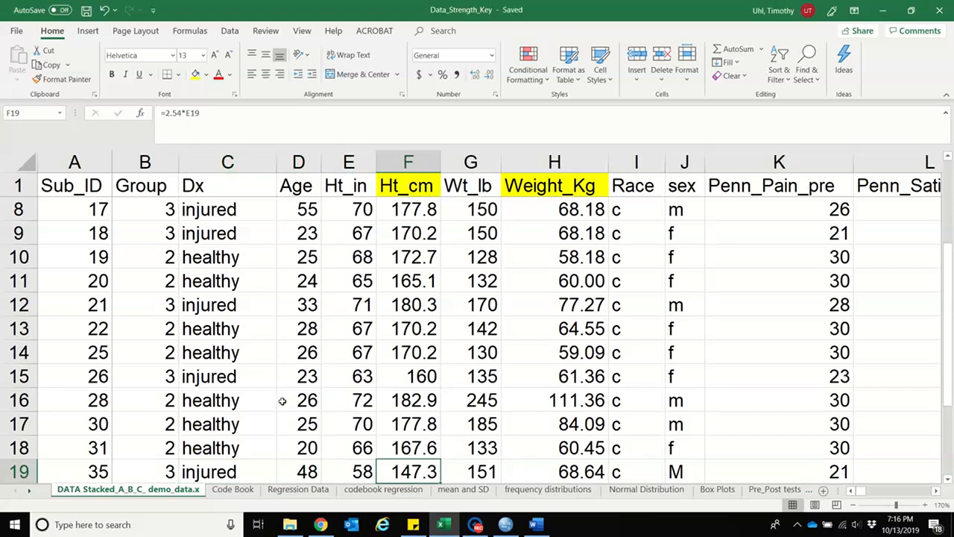
Open the Code Book sheet and examine the labels and types from Sub_ID through Penn_Pain_pre
{"action": "left_click", "coordinate": [234, 492]}
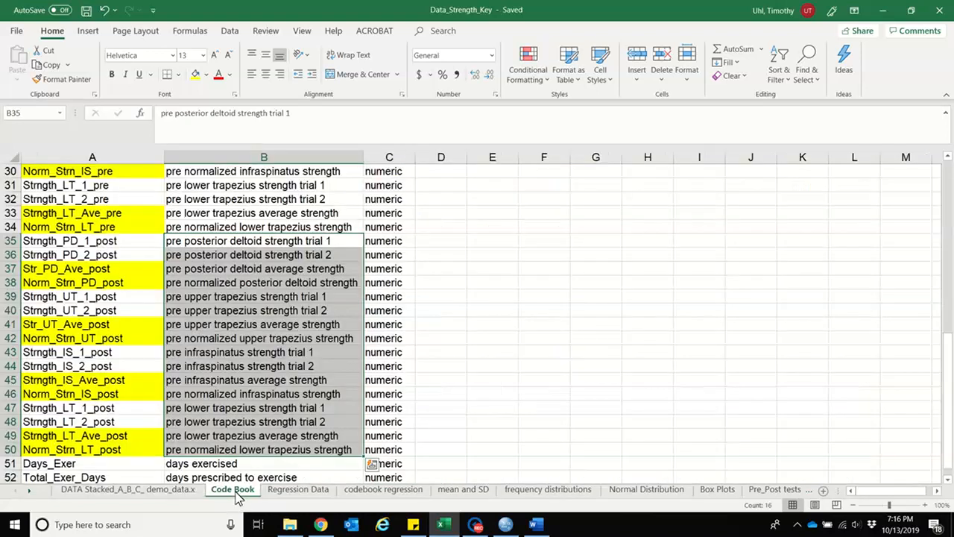
{"action": "left_click_drag", "start_coordinate": [948, 393], "coordinate": [944, 158]}
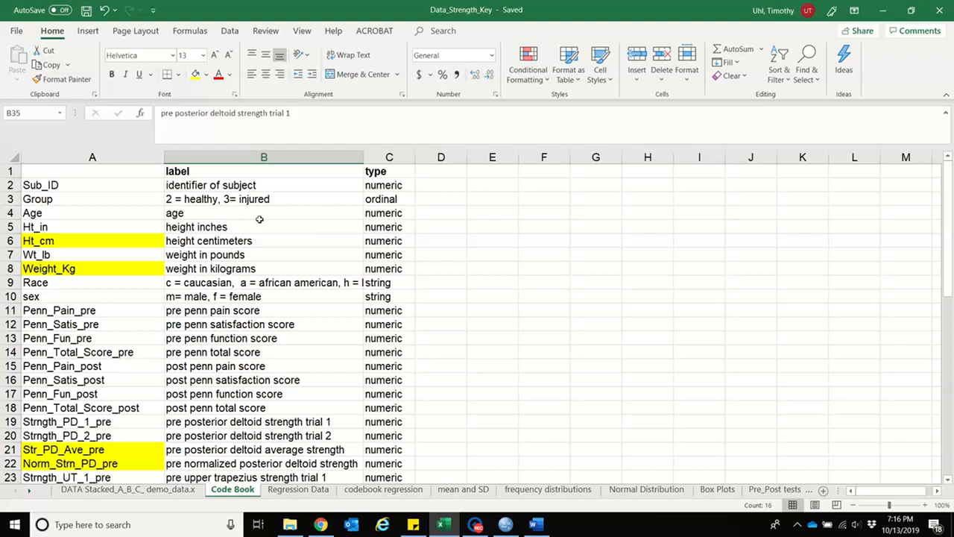
{"action": "left_click", "coordinate": [254, 221]}
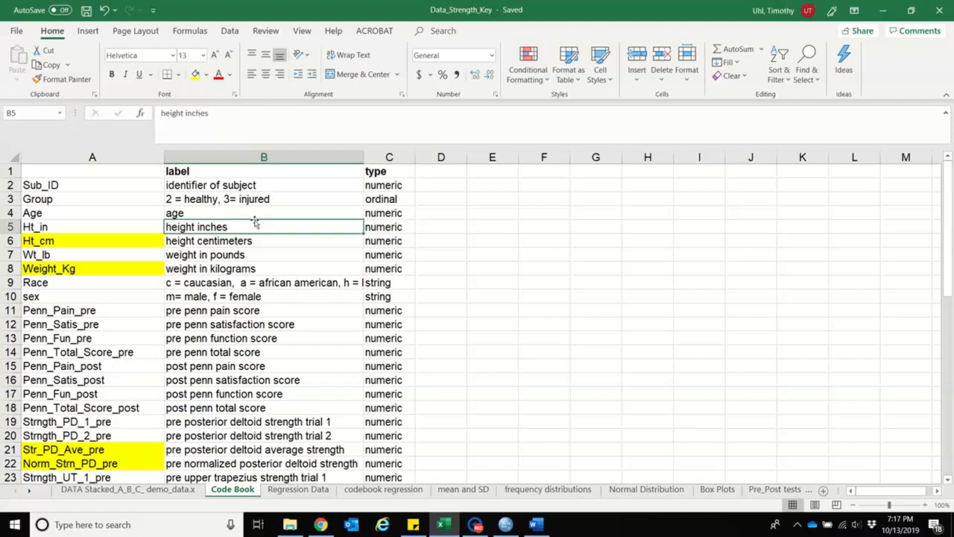
{"action": "key", "text": "Up"}
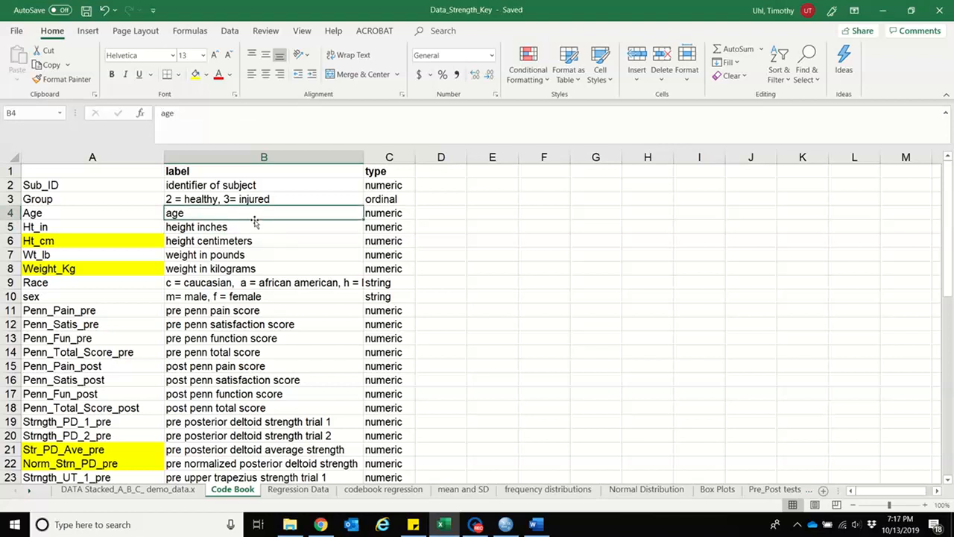
{"action": "key", "text": "Right"}
{"action": "key", "text": "Left"}
{"action": "key", "text": "Down"}
{"action": "key", "text": "Down"}
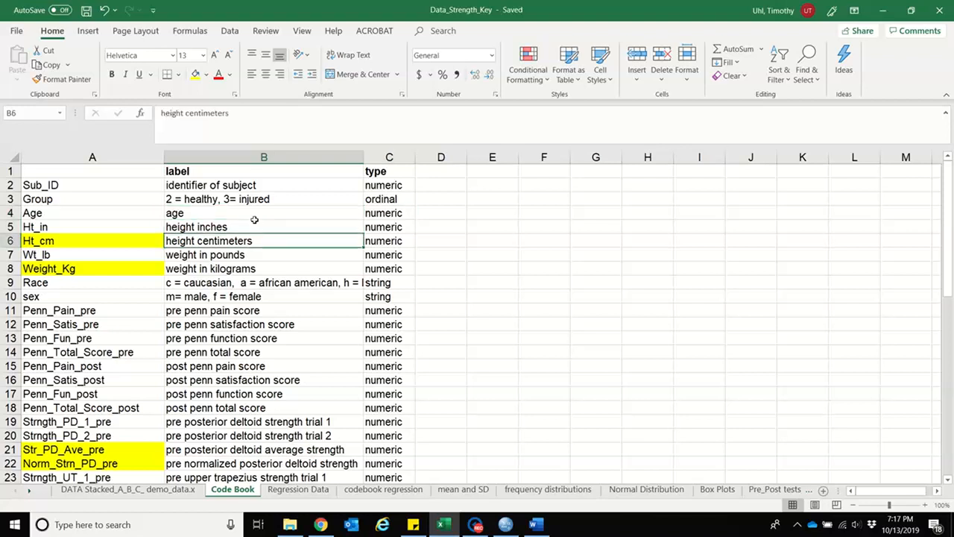
{"action": "key", "text": "Down"}
{"action": "key", "text": "Down"}
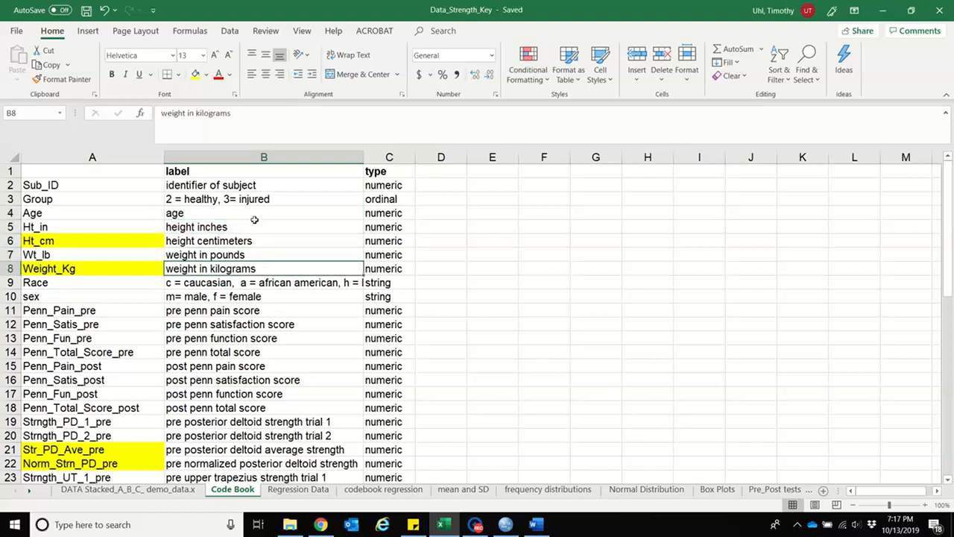
{"action": "key", "text": "Down"}
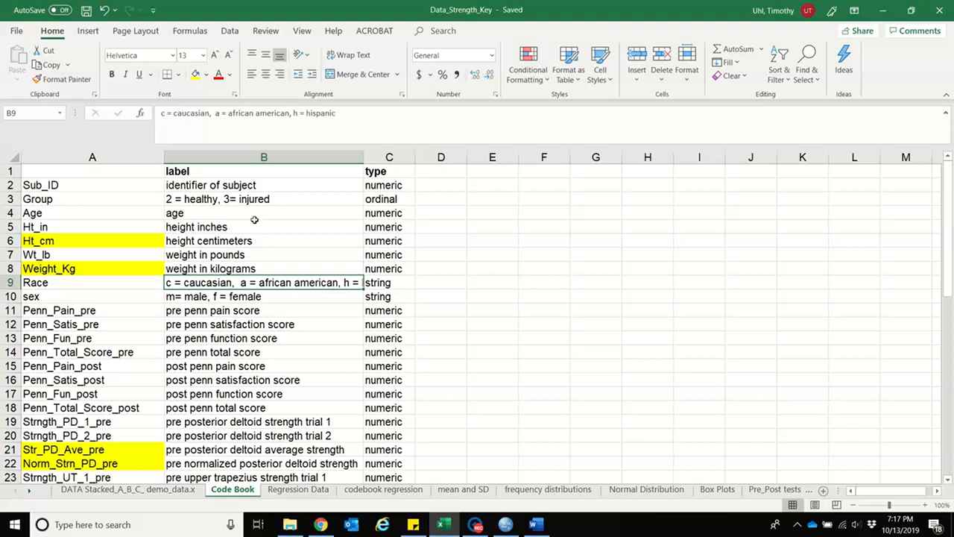
{"action": "key", "text": "Down"}
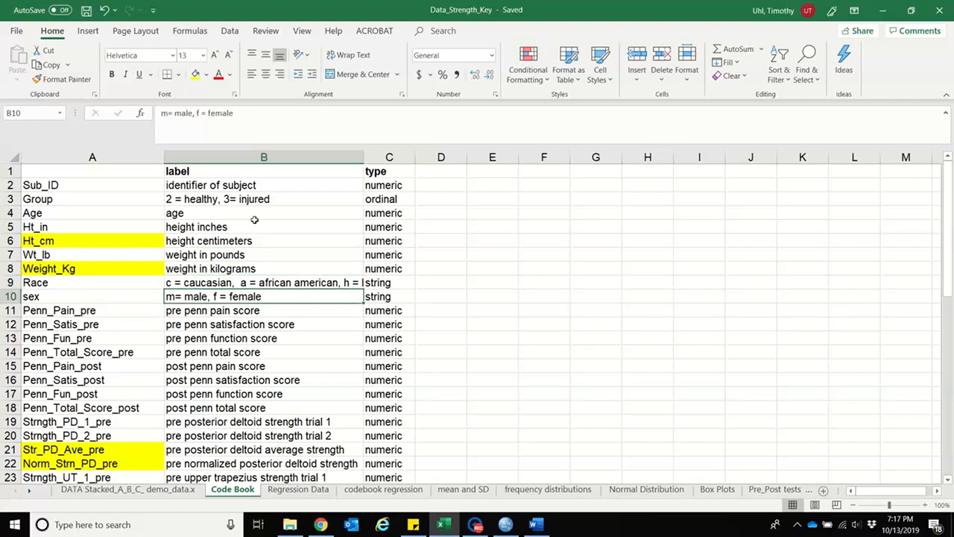
{"action": "key", "text": "Down"}
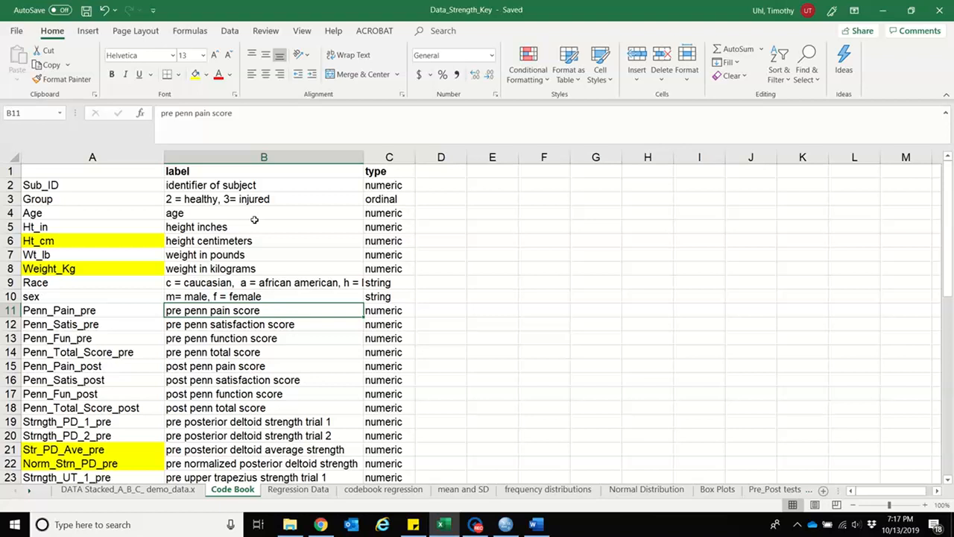
Examine the Penn score variable names in column A from Penn_Pain_pre through Penn_Total_Score_post
{"action": "key", "text": "Left"}
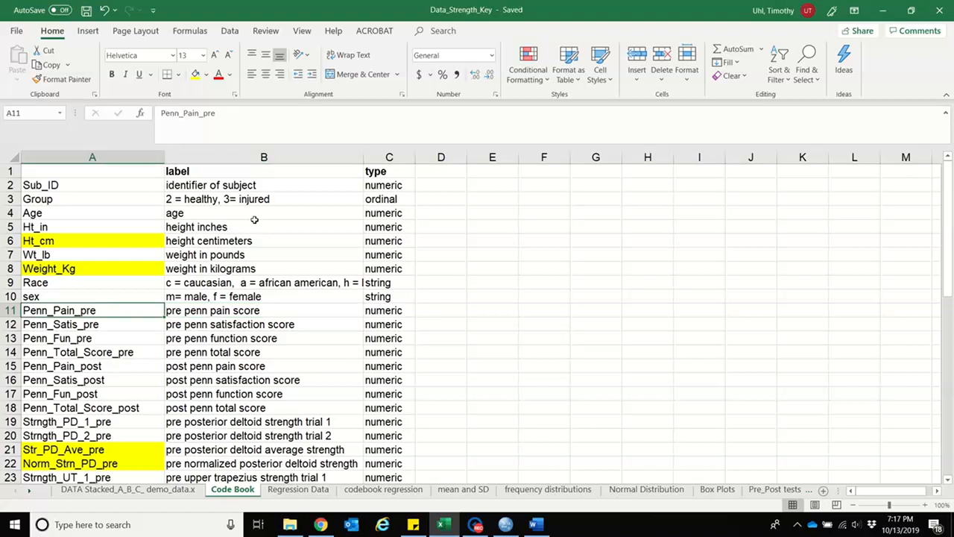
{"action": "key", "text": "Down"}
{"action": "key", "text": "Down"}
{"action": "key", "text": "Down"}
{"action": "key", "text": "Down"}
{"action": "key", "text": "Down"}
{"action": "key", "text": "Down"}
{"action": "key", "text": "Down"}
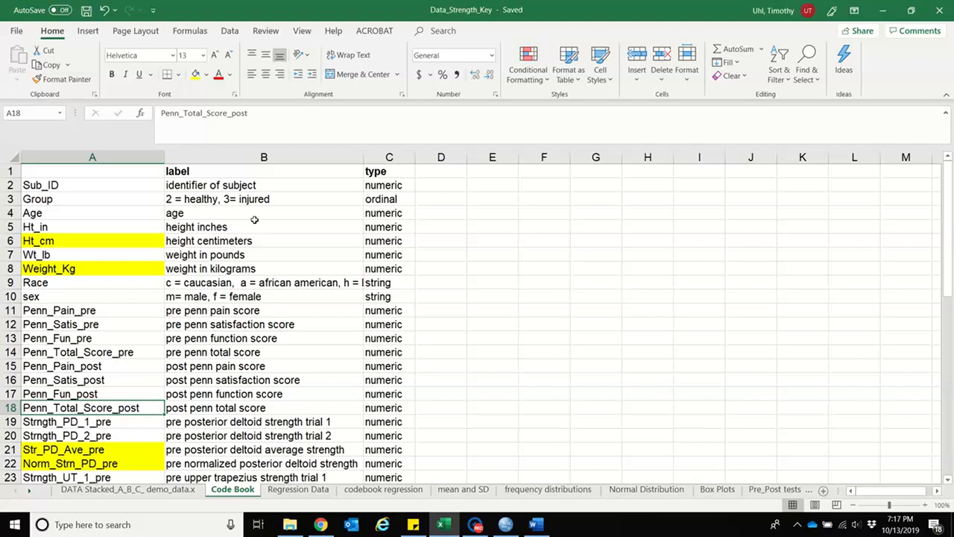
Examine the pre strength variable names in column A, including the highlighted average and normalized ones, through the first post trials
{"action": "key", "text": "Down"}
{"action": "key", "text": "Down"}
{"action": "key", "text": "Down"}
{"action": "key", "text": "Down"}
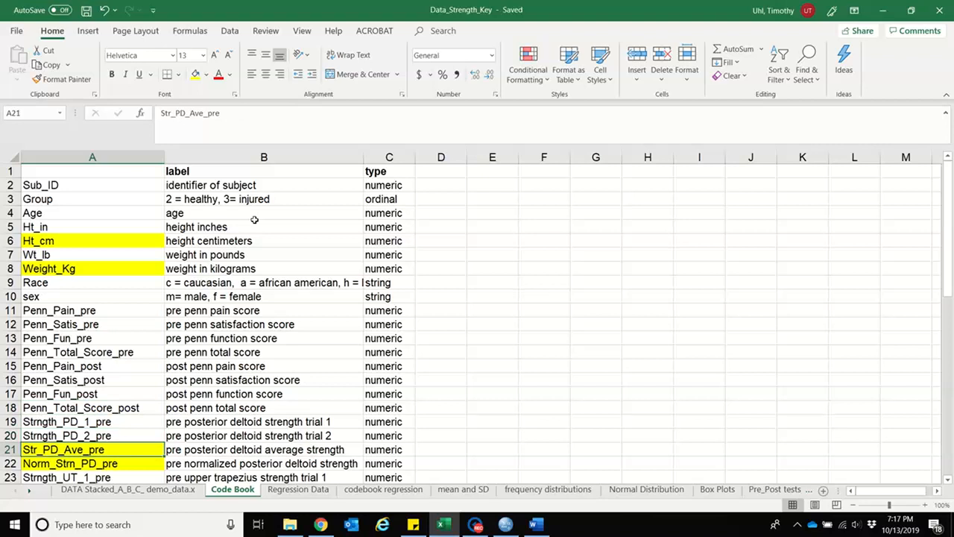
{"action": "key", "text": "Down"}
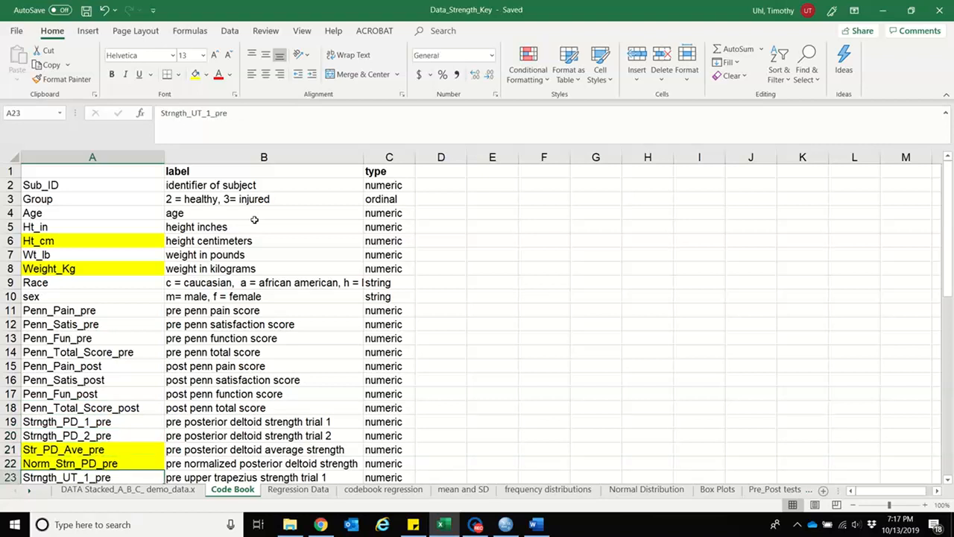
{"action": "key", "text": "Down"}
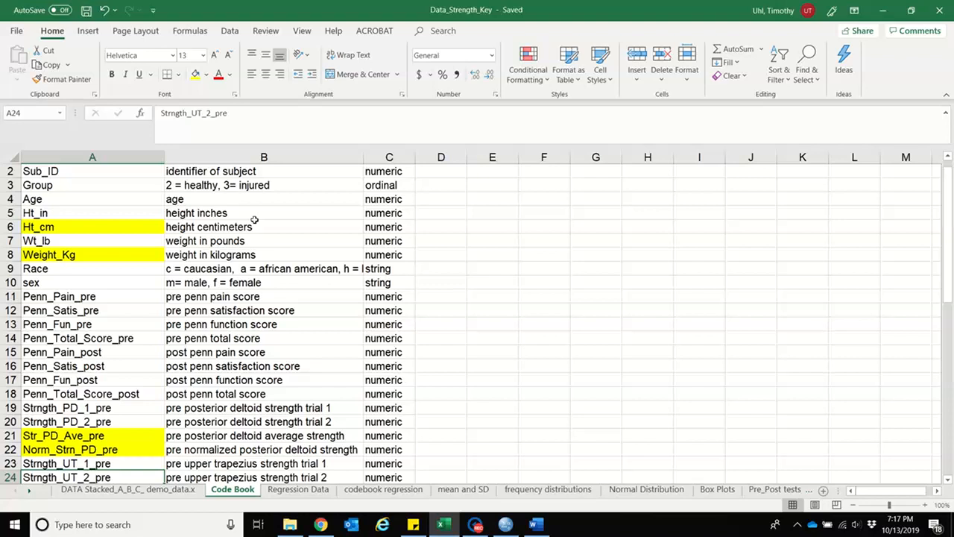
{"action": "key", "text": "Down"}
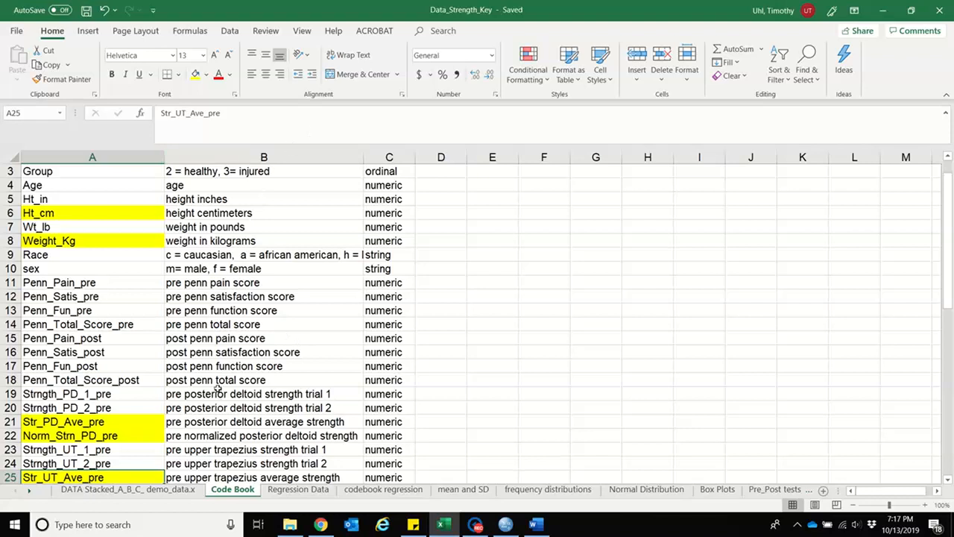
{"action": "key", "text": "Down"}
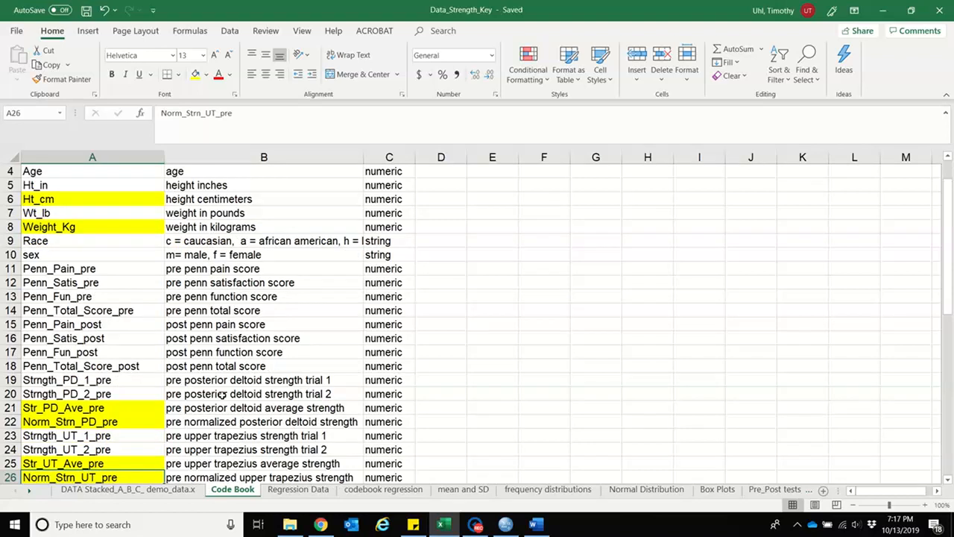
{"action": "key", "text": "Down"}
{"action": "key", "text": "Down"}
{"action": "key", "text": "Down"}
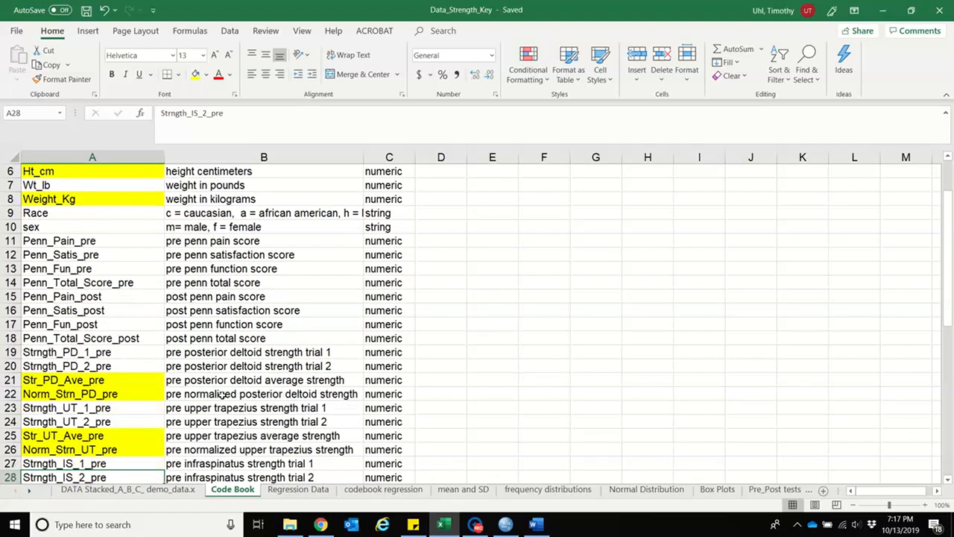
{"action": "key", "text": "Down"}
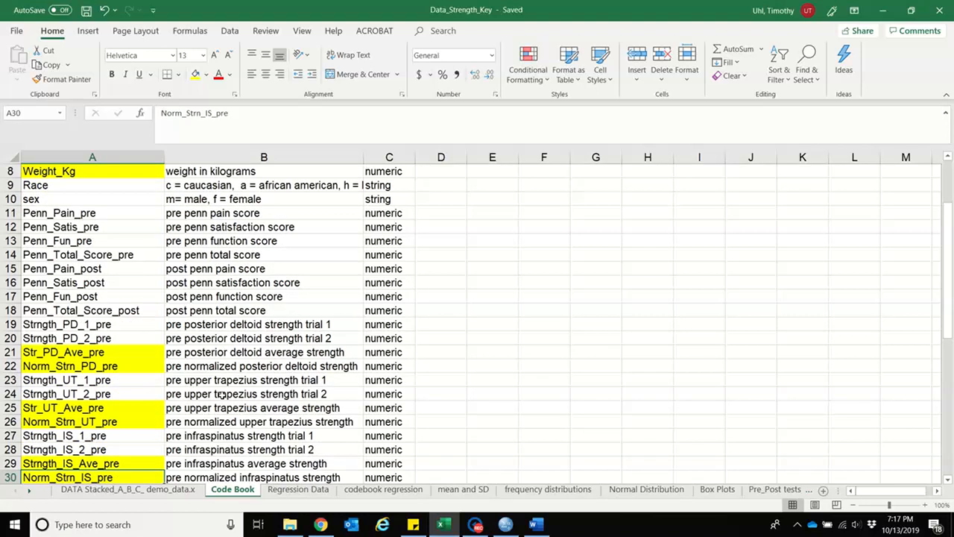
{"action": "key", "text": "Down"}
{"action": "key", "text": "Down"}
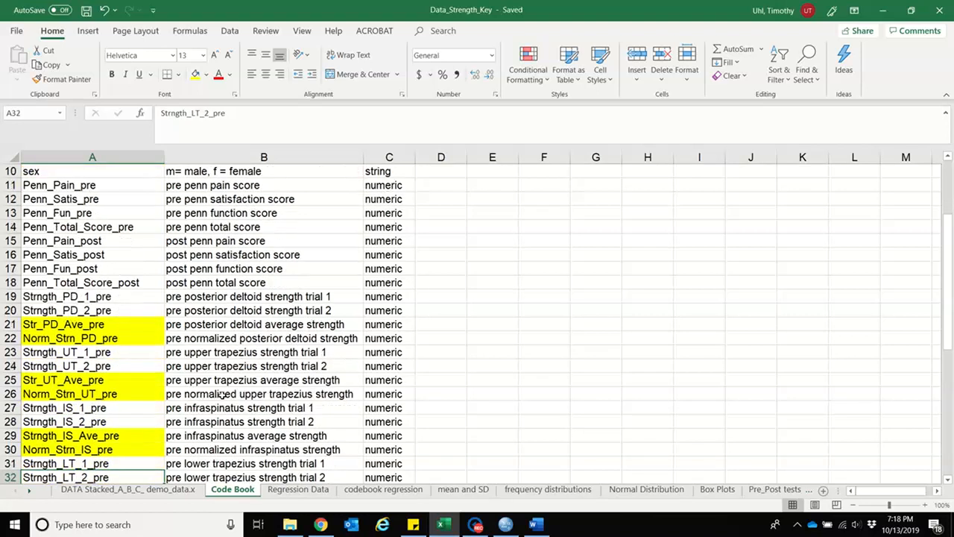
{"action": "key", "text": "Down"}
{"action": "key", "text": "Down"}
{"action": "key", "text": "Down"}
{"action": "key", "text": "Down"}
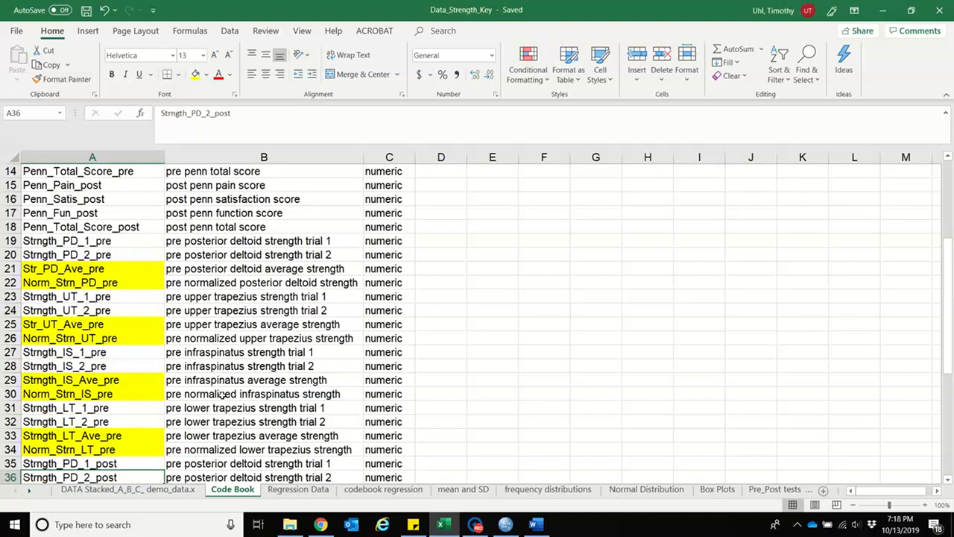
Compare the pre strength labels in B19:B34 with the labels of the post strength variables from B35 through B48
{"action": "left_click", "coordinate": [219, 243]}
{"action": "left_click_drag", "start_coordinate": [219, 242], "coordinate": [227, 449]}
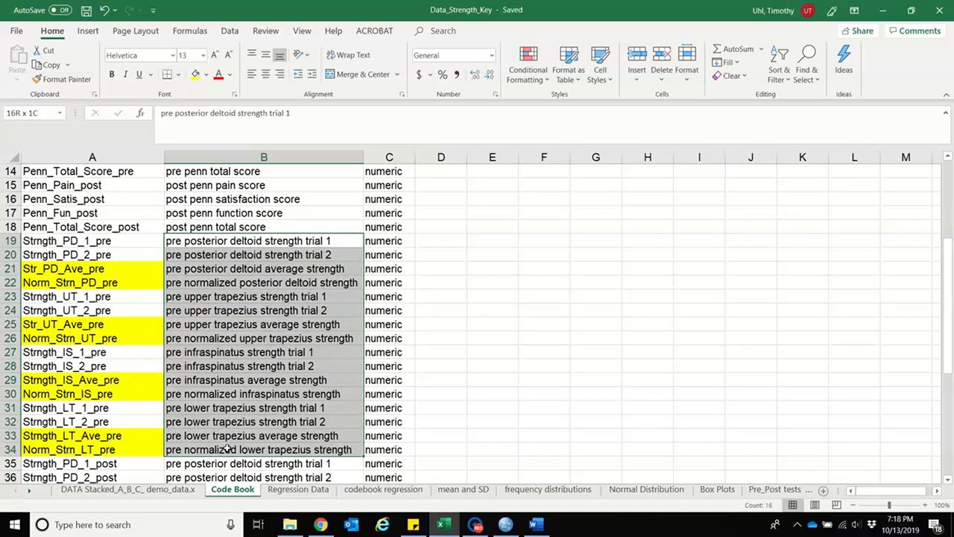
{"action": "left_click", "coordinate": [224, 466]}
{"action": "key", "text": "Down"}
{"action": "key", "text": "Down"}
{"action": "key", "text": "Down"}
{"action": "key", "text": "Down"}
{"action": "key", "text": "Down"}
{"action": "key", "text": "Down"}
{"action": "key", "text": "Down"}
{"action": "key", "text": "Down"}
{"action": "key", "text": "Down"}
{"action": "key", "text": "Down"}
{"action": "key", "text": "Down"}
{"action": "key", "text": "Down"}
{"action": "key", "text": "Down"}
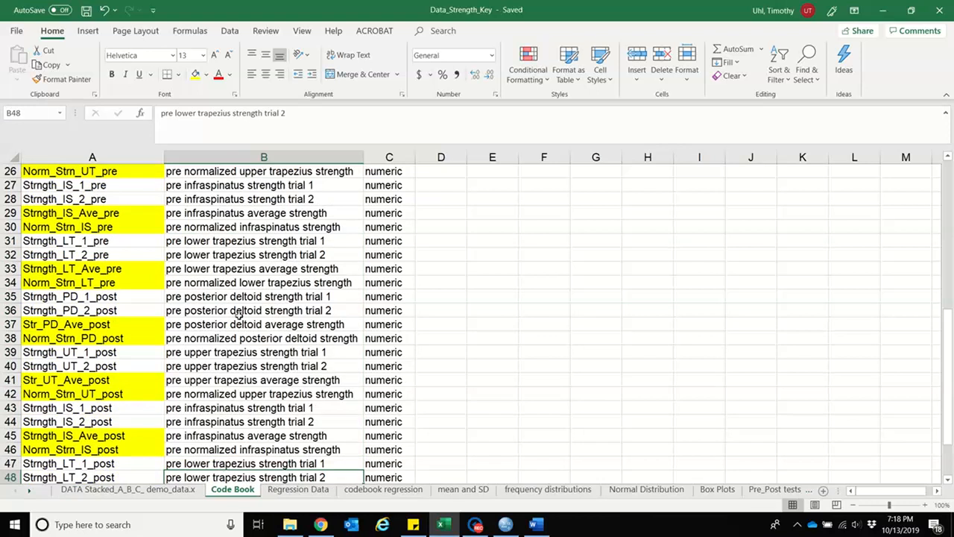
Recheck the infraspinatus and lower trapezius pre labels and go to the first post strength variable's label in B35
{"action": "left_click", "coordinate": [239, 250]}
{"action": "key", "text": "Up"}
{"action": "key", "text": "Up"}
{"action": "key", "text": "Up"}
{"action": "key", "text": "Up"}
{"action": "key", "text": "Up"}
{"action": "key", "text": "Up"}
{"action": "key", "text": "Up"}
{"action": "key", "text": "Up"}
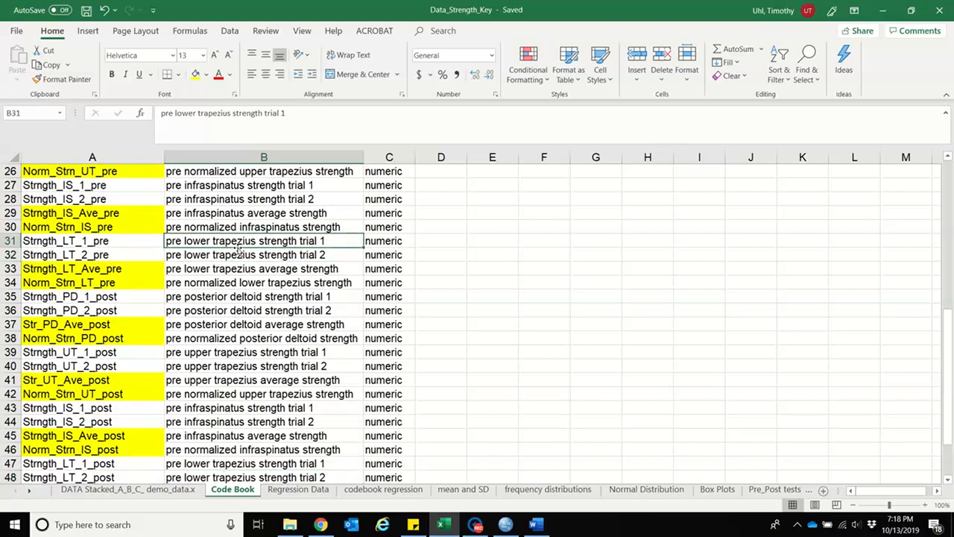
{"action": "key", "text": "Down"}
{"action": "key", "text": "Down"}
{"action": "key", "text": "Down"}
{"action": "key", "text": "Down"}
{"action": "key", "text": "Down"}
{"action": "key", "text": "Down"}
{"action": "key", "text": "Down"}
{"action": "key", "text": "Down"}
{"action": "key", "text": "Down"}
{"action": "key", "text": "Down"}
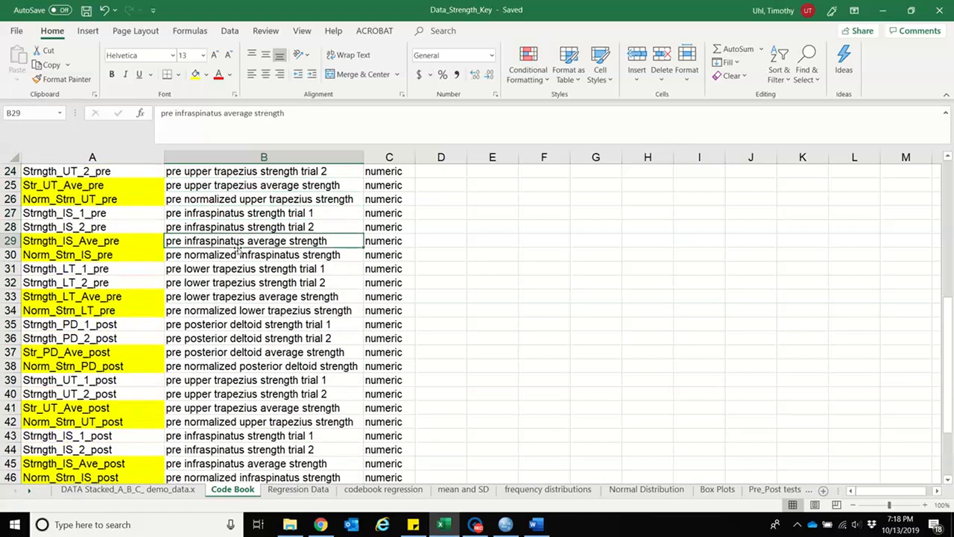
{"action": "key", "text": "Down"}
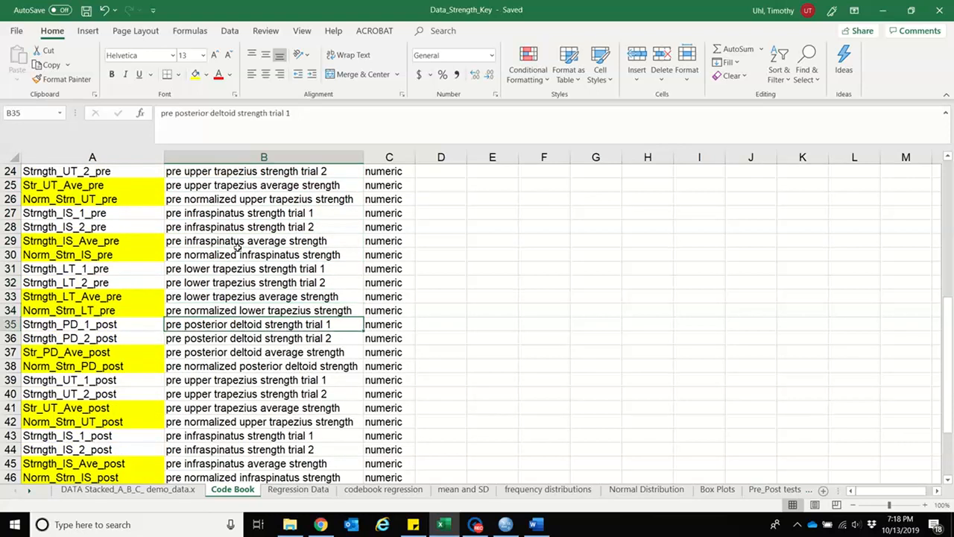
Replace every "pre" with "post" in the post strength variable labels in B35:B50
{"action": "key", "text": "shift+Down"}
{"action": "key", "text": "shift+Down"}
{"action": "key", "text": "shift+Down"}
{"action": "key", "text": "shift+Down"}
{"action": "key", "text": "shift+Down"}
{"action": "key", "text": "shift+Down"}
{"action": "key", "text": "shift+Down"}
{"action": "key", "text": "shift+Down"}
{"action": "key", "text": "shift+Down"}
{"action": "key", "text": "shift+Down"}
{"action": "key", "text": "shift+Down"}
{"action": "key", "text": "shift+Down"}
{"action": "key", "text": "shift+Down"}
{"action": "key", "text": "shift+Down"}
{"action": "key", "text": "shift+Down"}
{"action": "key", "text": "shift+Down"}
{"action": "key", "text": "shift+Down"}
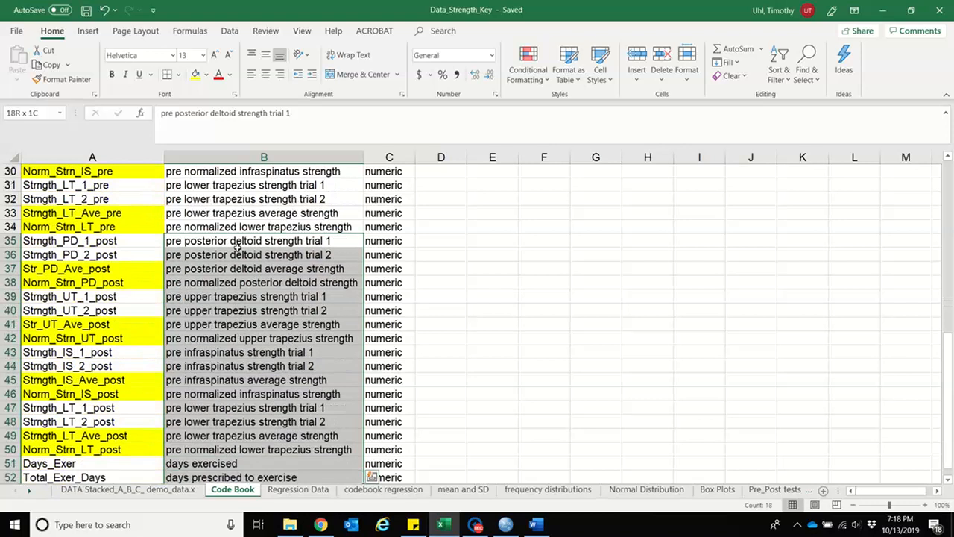
{"action": "key", "text": "shift+Up"}
{"action": "key", "text": "shift+Up"}
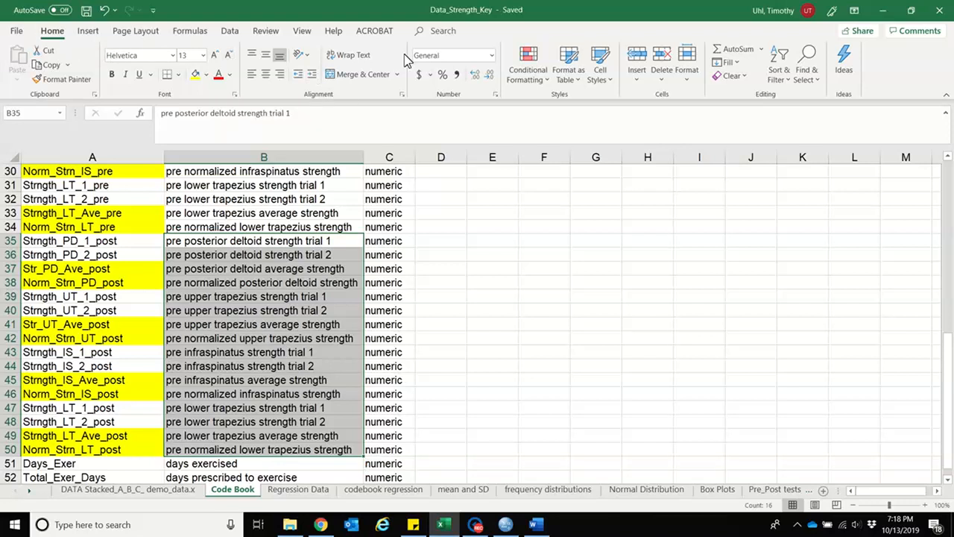
{"action": "left_click", "coordinate": [809, 79]}
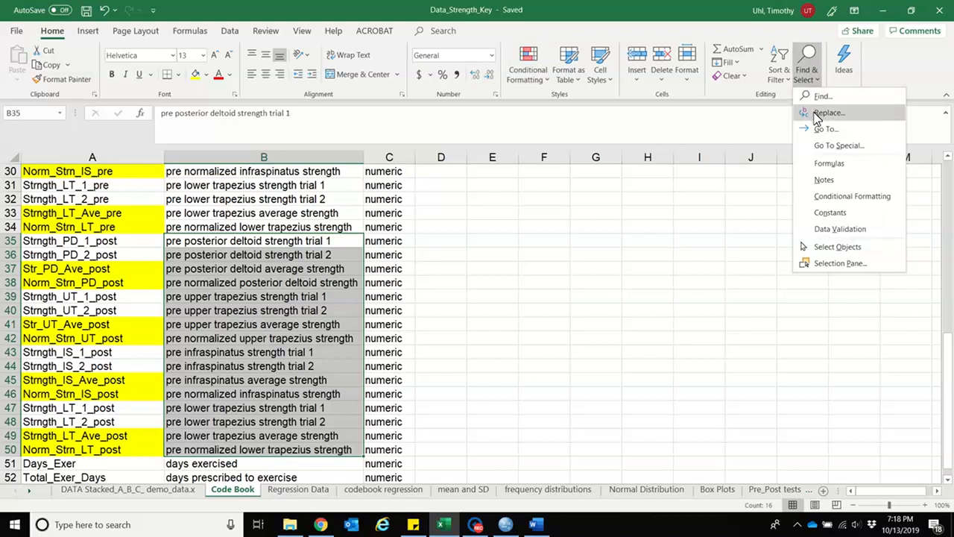
{"action": "left_click", "coordinate": [826, 112]}
{"action": "left_click", "coordinate": [526, 341]}
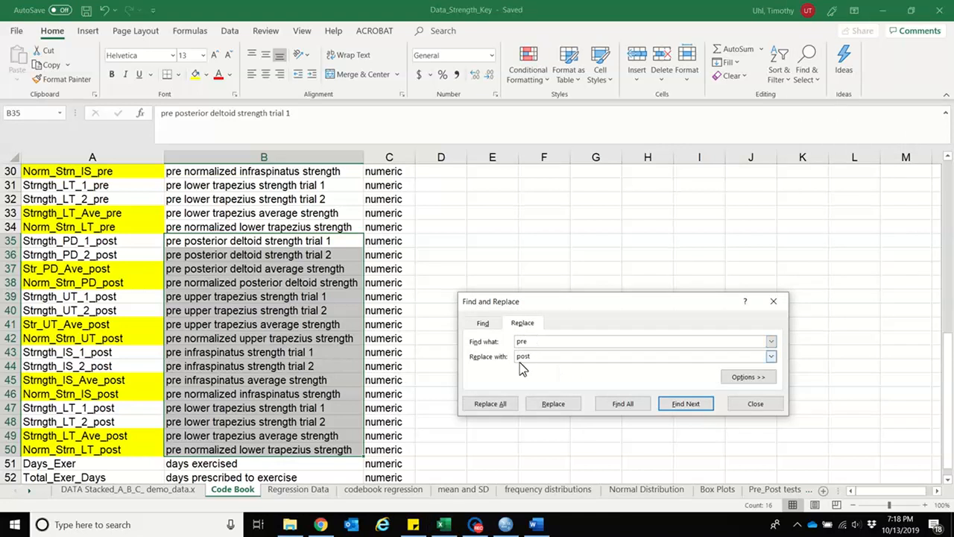
{"action": "left_click", "coordinate": [505, 406]}
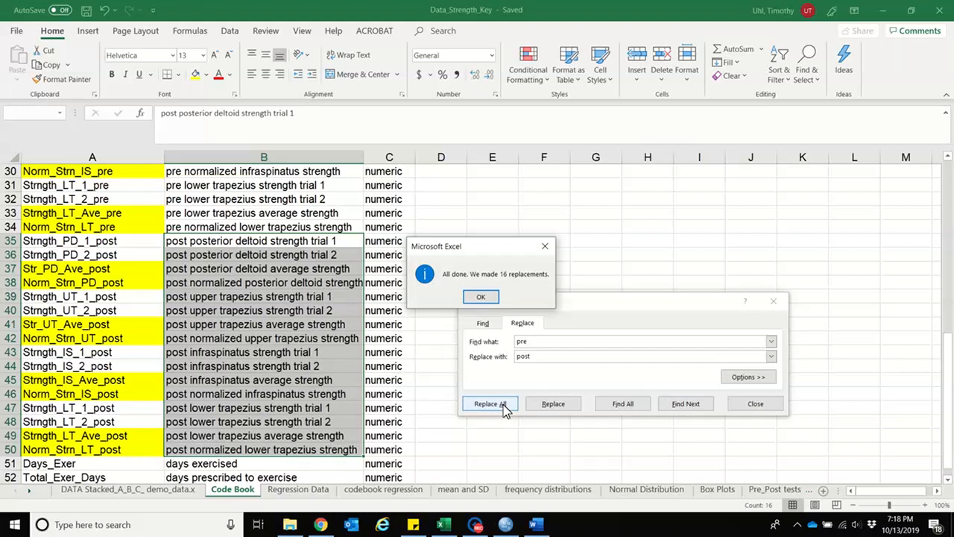
{"action": "left_click", "coordinate": [477, 297]}
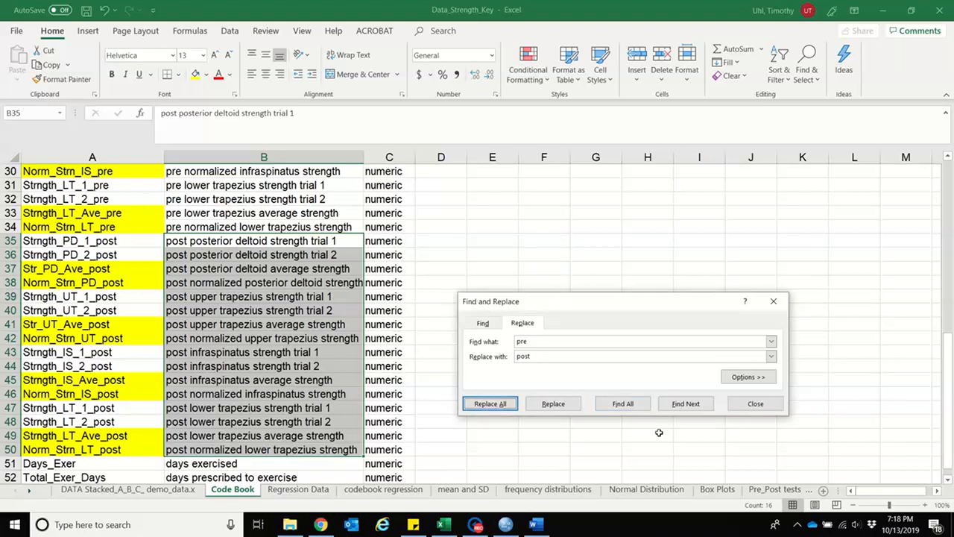
{"action": "left_click", "coordinate": [752, 403]}
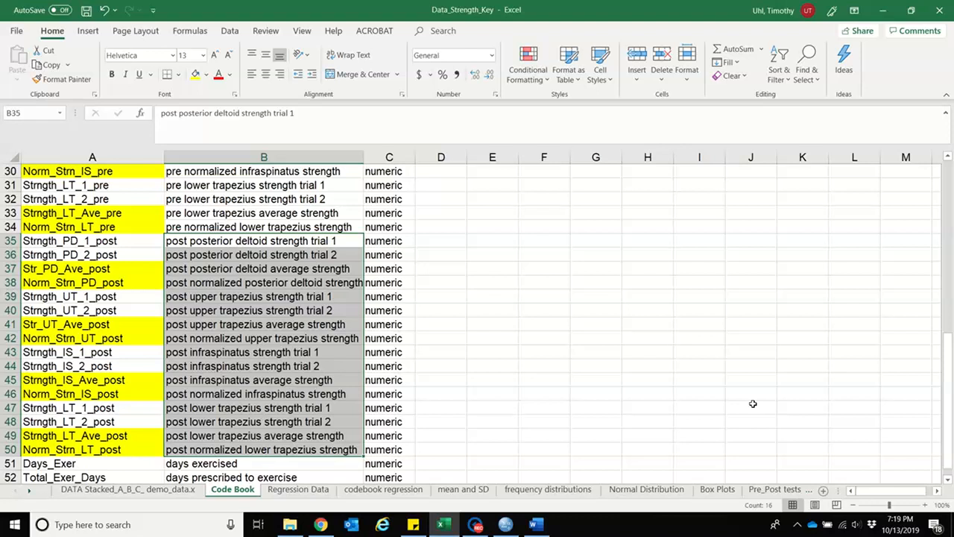
Return to the DATA Stacked_A_B_C_ demo_data.x sheet, then save and close the workbook
{"action": "left_click", "coordinate": [147, 489]}
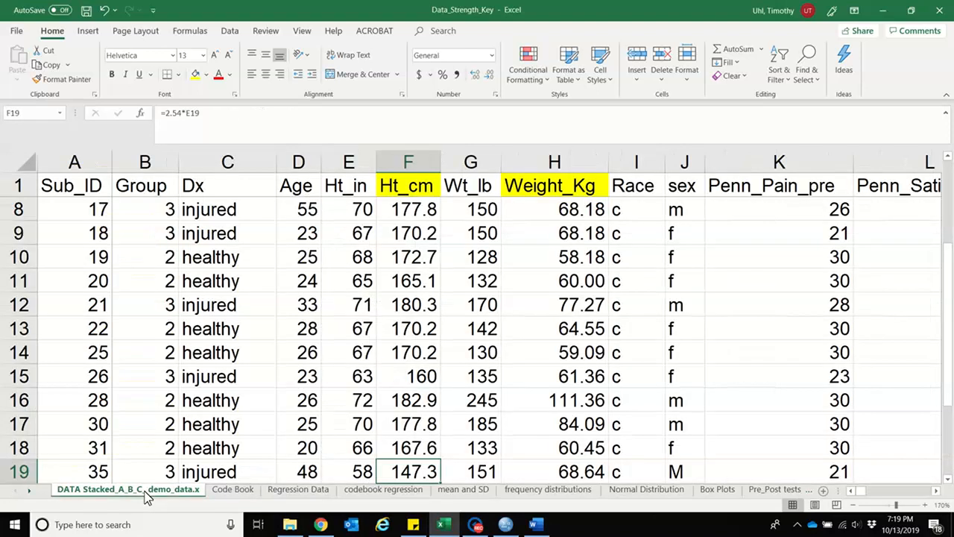
{"action": "left_click", "coordinate": [86, 10]}
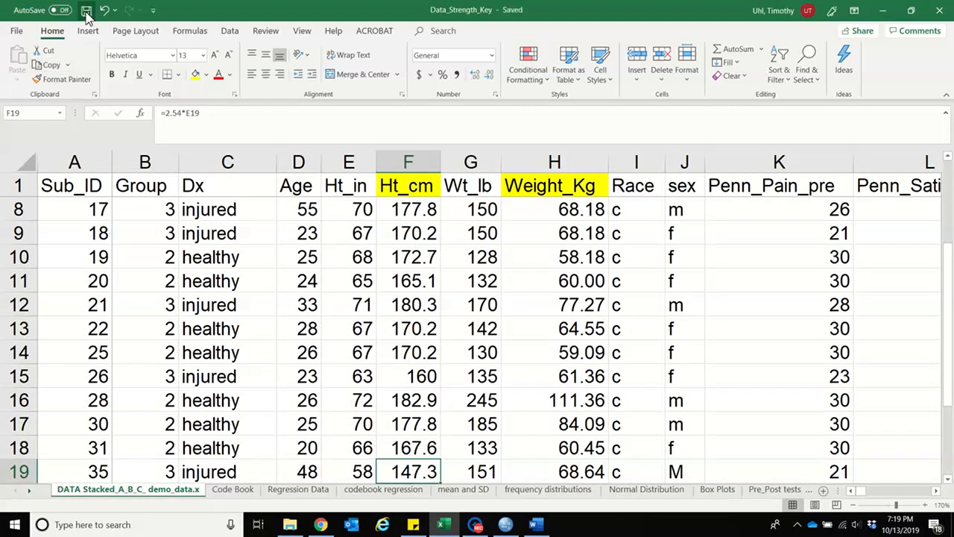
{"action": "left_click", "coordinate": [940, 11]}
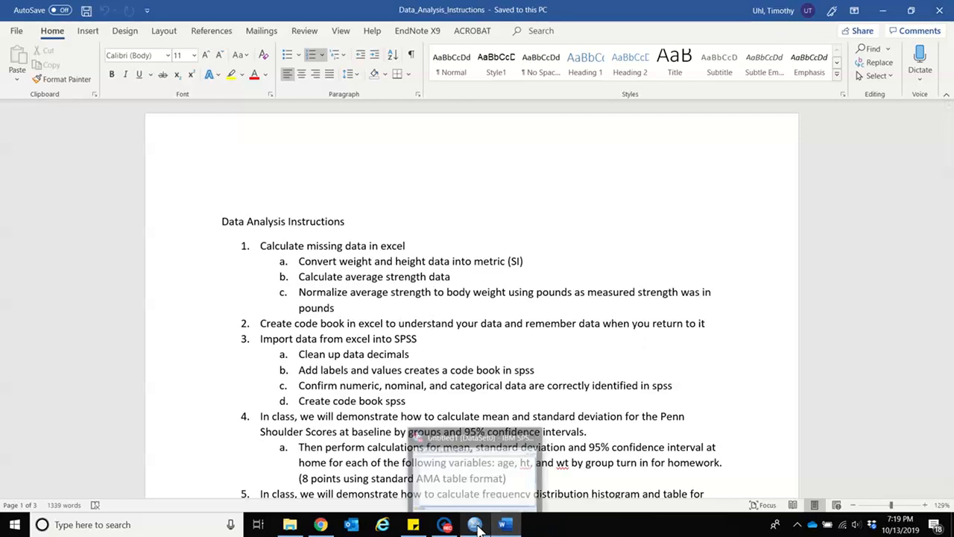
Switch to IBM SPSS Statistics and start importing data from an Excel file
{"action": "left_click", "coordinate": [476, 525]}
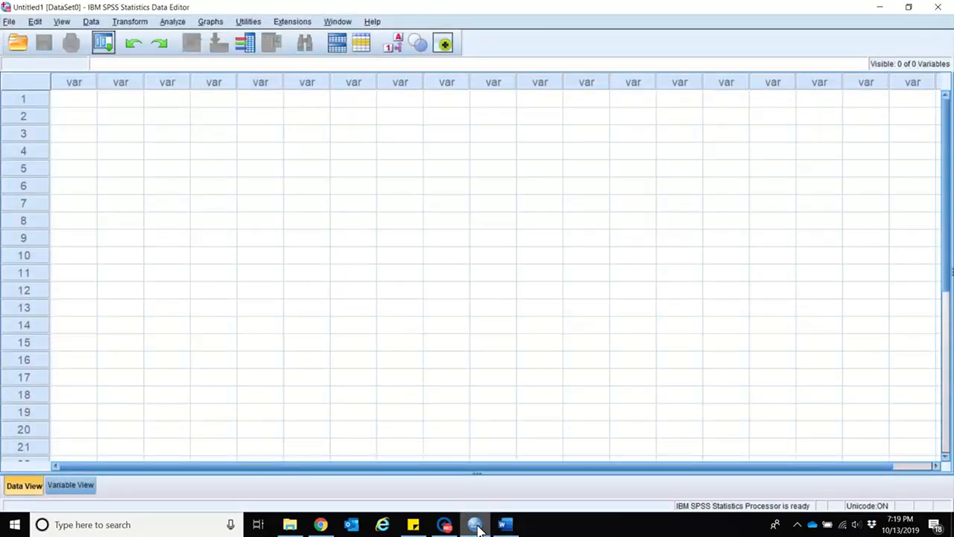
{"action": "left_click", "coordinate": [8, 23]}
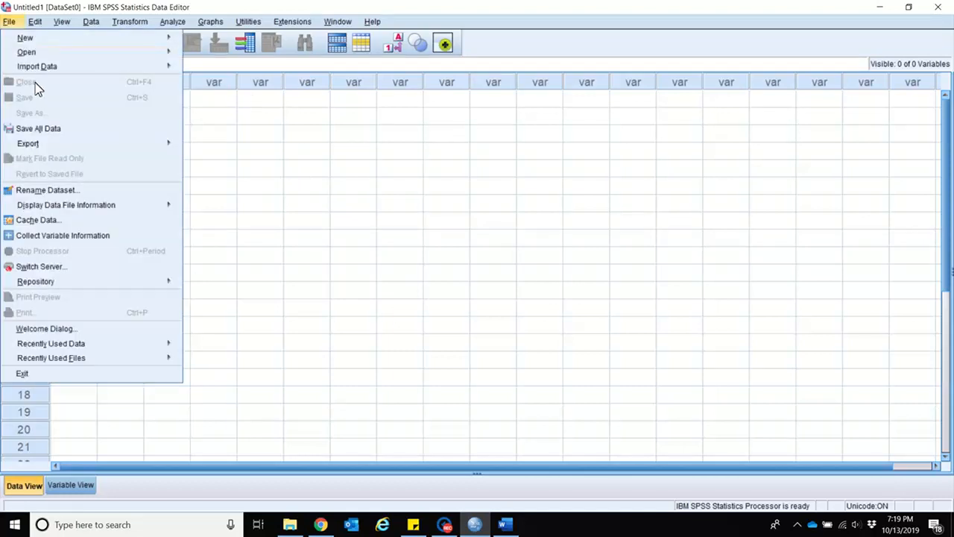
{"action": "mouse_move", "coordinate": [59, 69]}
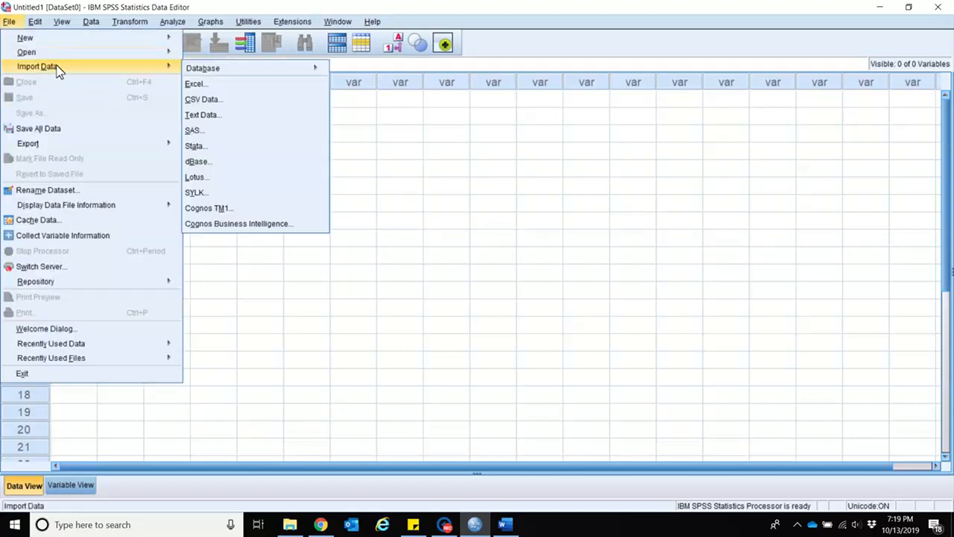
{"action": "left_click", "coordinate": [217, 92]}
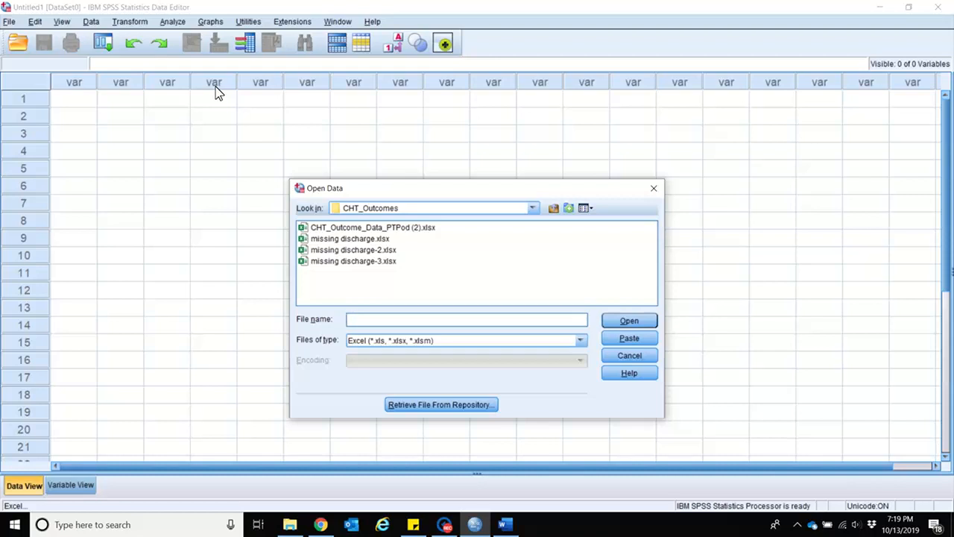
Change the location for the Excel file to open from CHT_Outcomes to Dropbox
{"action": "left_click", "coordinate": [532, 208]}
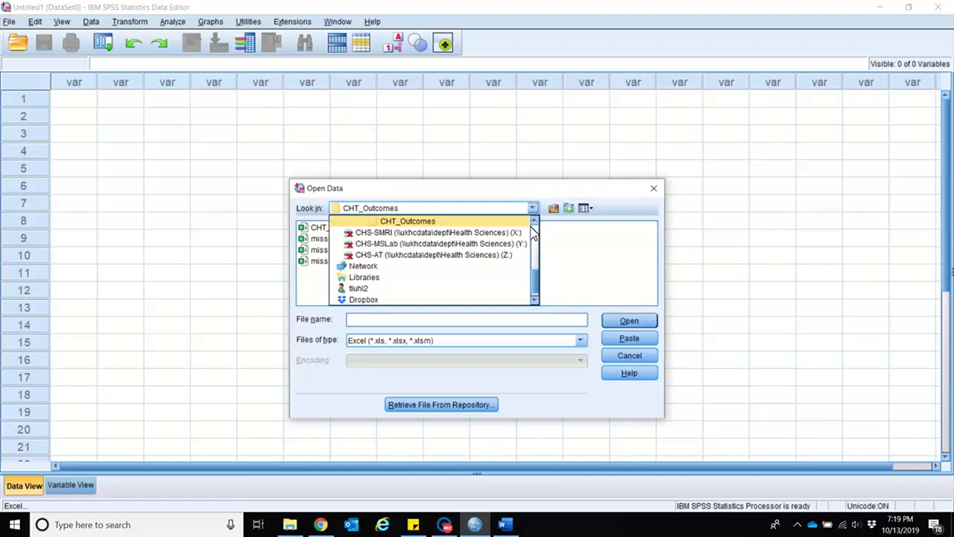
{"action": "left_click", "coordinate": [533, 221]}
{"action": "left_click", "coordinate": [534, 222]}
{"action": "left_click", "coordinate": [534, 221]}
{"action": "left_click", "coordinate": [534, 222]}
{"action": "left_click", "coordinate": [534, 222]}
{"action": "left_click", "coordinate": [533, 221]}
{"action": "left_click", "coordinate": [534, 223]}
{"action": "left_click", "coordinate": [534, 223]}
{"action": "left_click", "coordinate": [534, 223]}
{"action": "left_click", "coordinate": [533, 223]}
{"action": "left_click", "coordinate": [533, 222]}
{"action": "left_click", "coordinate": [533, 222]}
{"action": "left_click", "coordinate": [534, 223]}
{"action": "left_click", "coordinate": [533, 222]}
{"action": "left_click", "coordinate": [533, 222]}
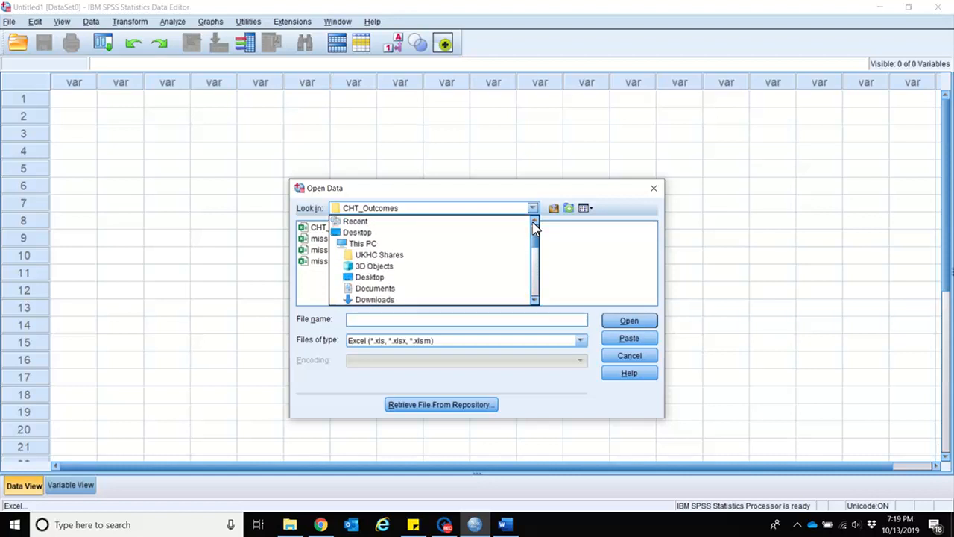
{"action": "scroll", "coordinate": [534, 256], "scroll_direction": "down", "scroll_amount": 2}
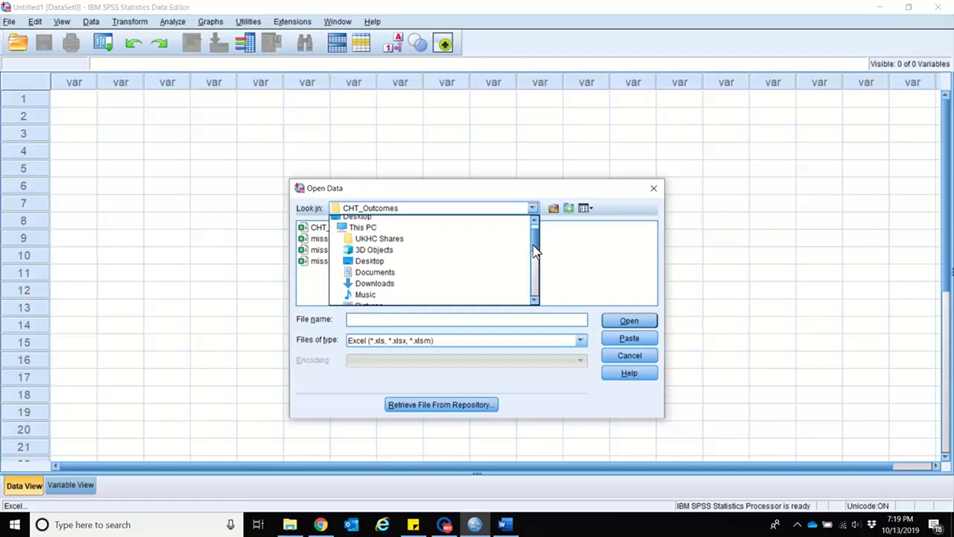
{"action": "left_click_drag", "start_coordinate": [532, 259], "coordinate": [532, 296]}
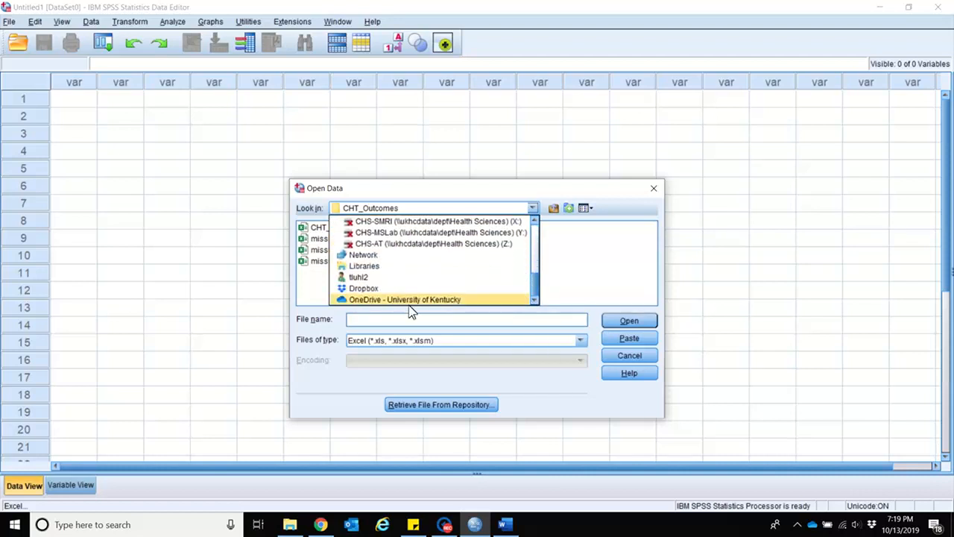
{"action": "left_click", "coordinate": [364, 289]}
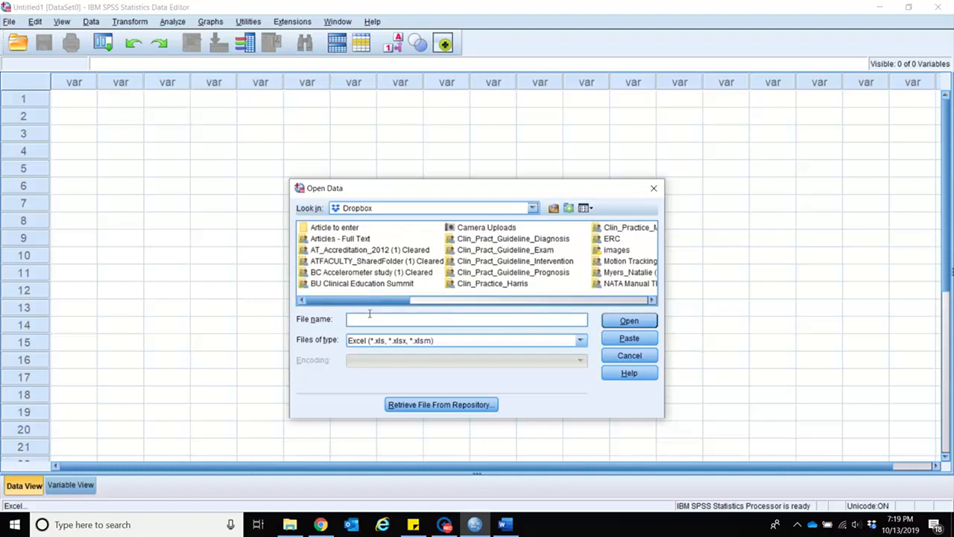
Browse through the UK_Courses folder into the RHB720_2019 course folder
{"action": "left_click_drag", "start_coordinate": [359, 302], "coordinate": [561, 312]}
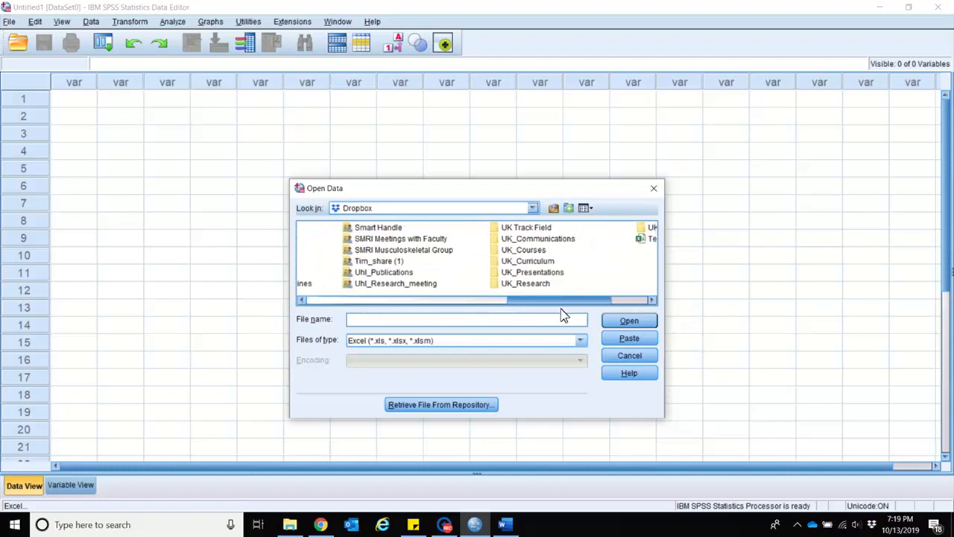
{"action": "double_click", "coordinate": [527, 252]}
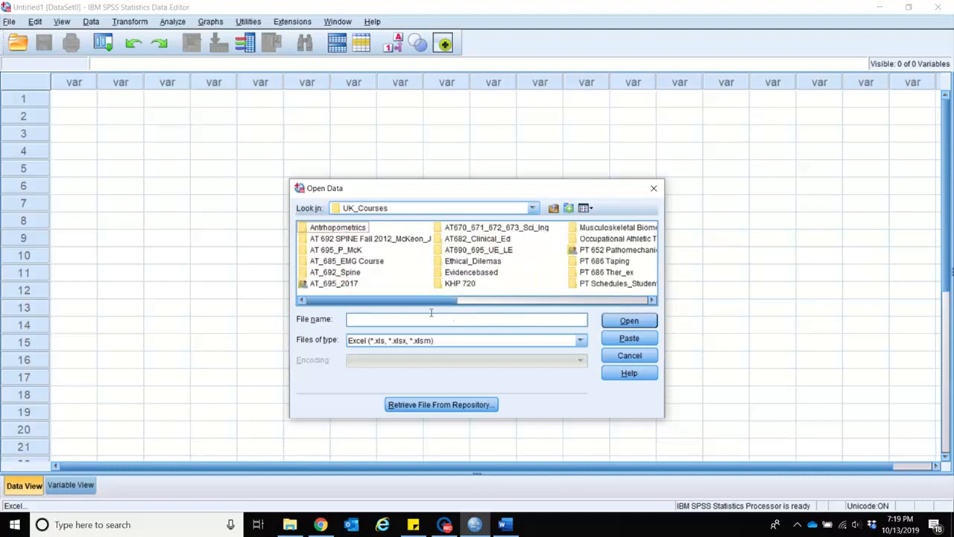
{"action": "left_click_drag", "start_coordinate": [426, 306], "coordinate": [522, 317]}
{"action": "double_click", "coordinate": [516, 284]}
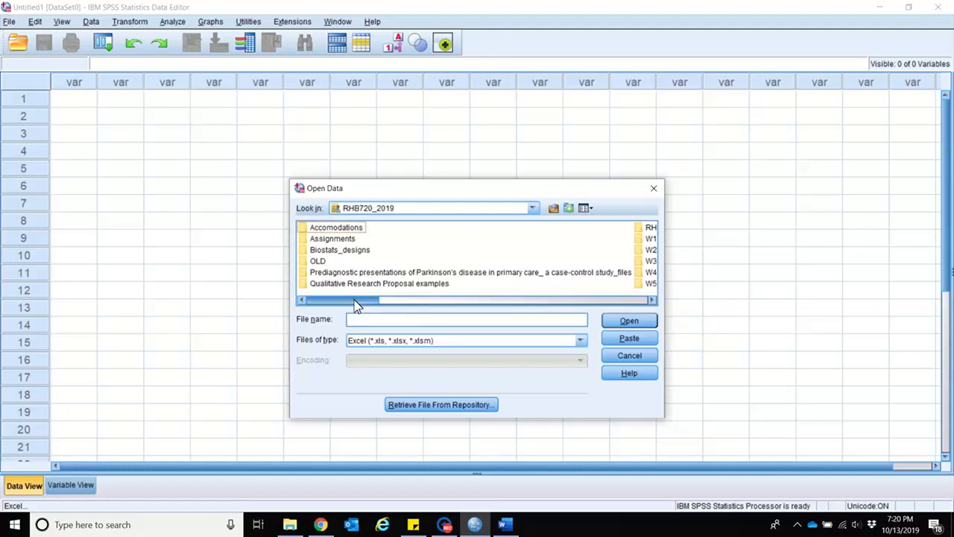
Find Data_Strength_Key.xlsx in the RHB720_2019 folder and open it for import
{"action": "left_click", "coordinate": [376, 303]}
{"action": "left_click_drag", "start_coordinate": [376, 306], "coordinate": [553, 302]}
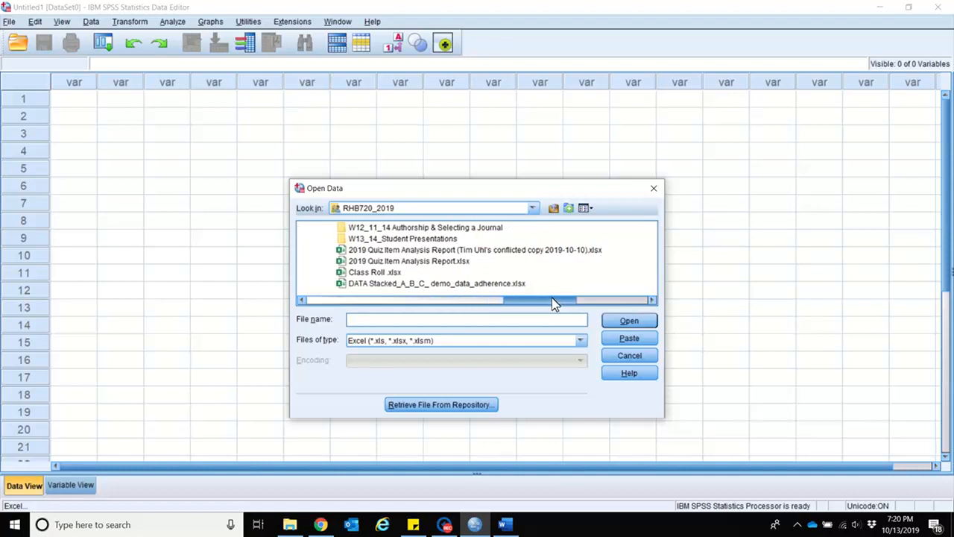
{"action": "left_click_drag", "start_coordinate": [554, 305], "coordinate": [594, 305]}
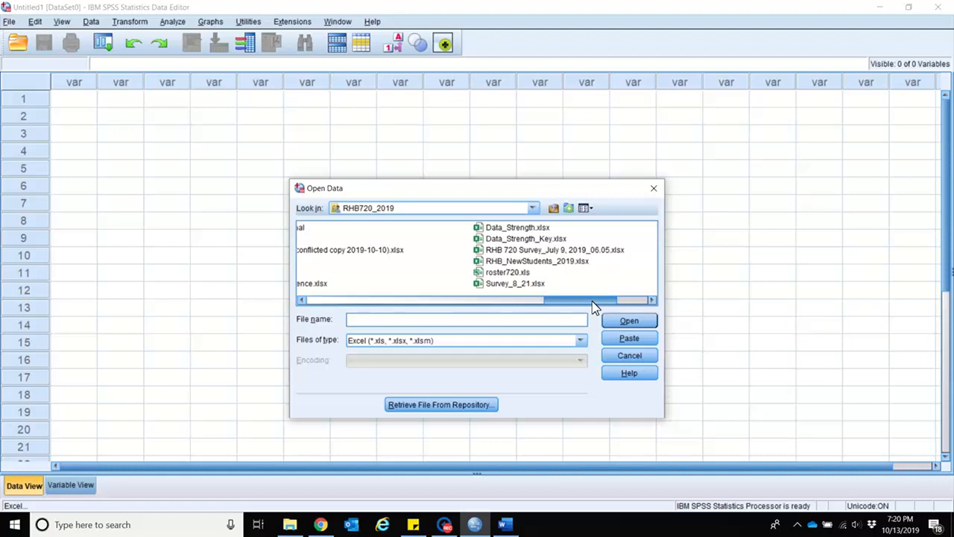
{"action": "left_click", "coordinate": [516, 240]}
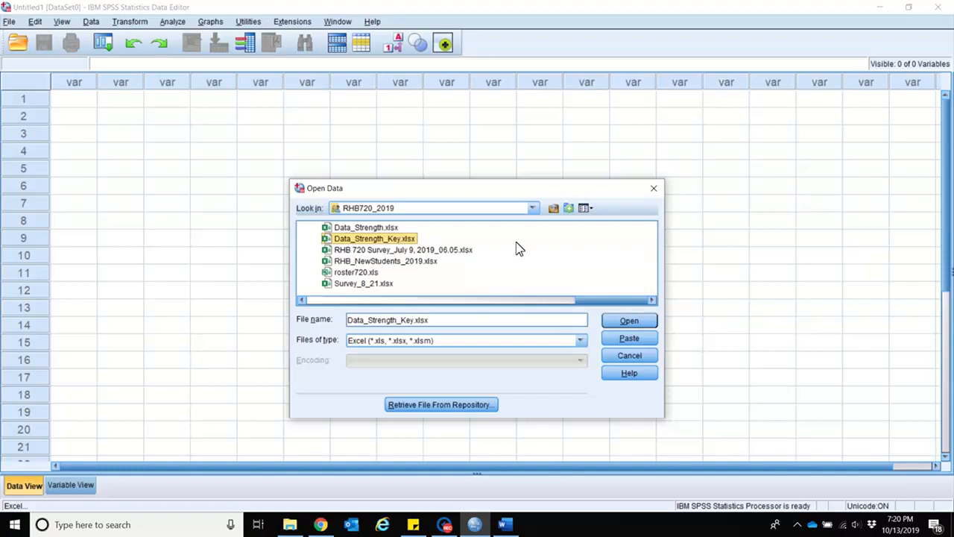
{"action": "left_click", "coordinate": [630, 322]}
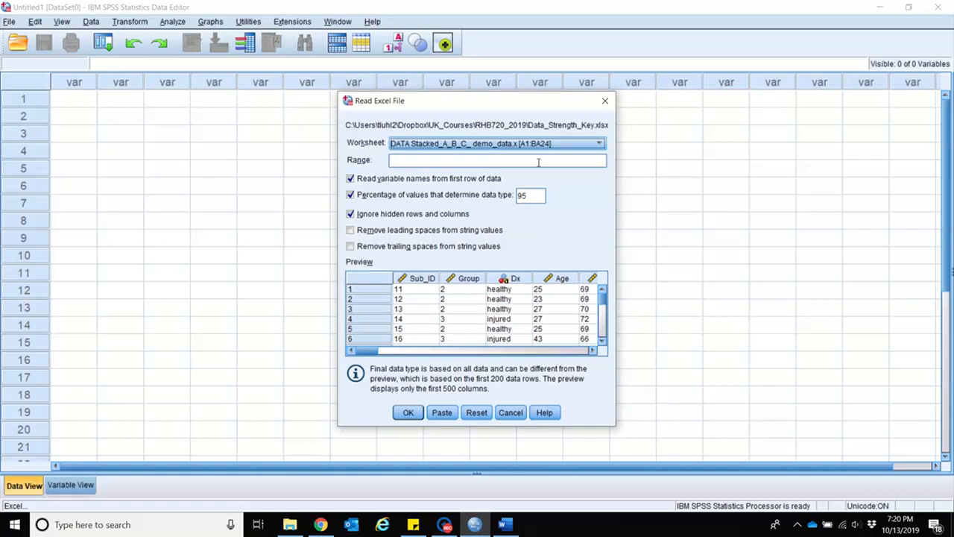
Review the available worksheets and import DATA Stacked_A_B_C_ demo_data.x, reading variable names from the first row
{"action": "left_click", "coordinate": [599, 144]}
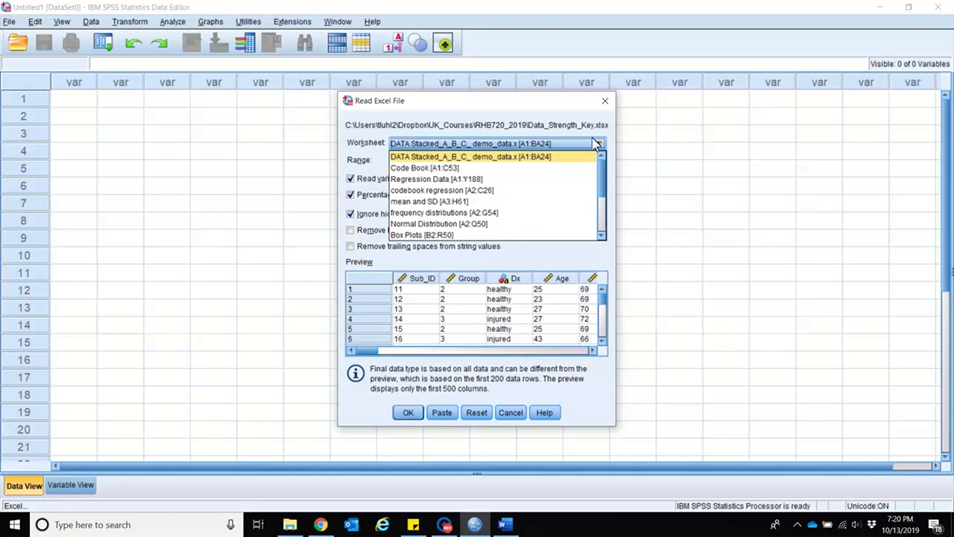
{"action": "left_click", "coordinate": [565, 107]}
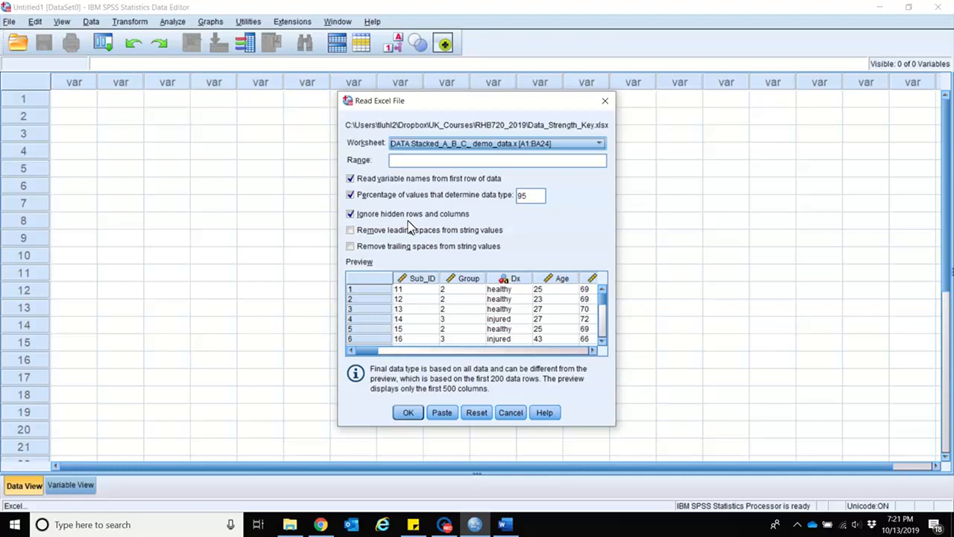
{"action": "left_click", "coordinate": [409, 415]}
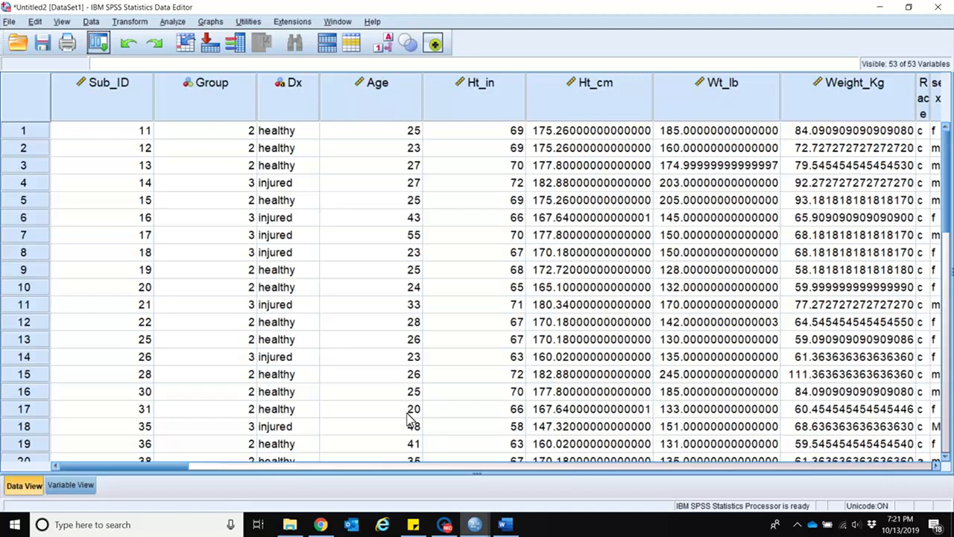
{"action": "left_click", "coordinate": [444, 526]}
{"action": "left_click", "coordinate": [477, 389]}
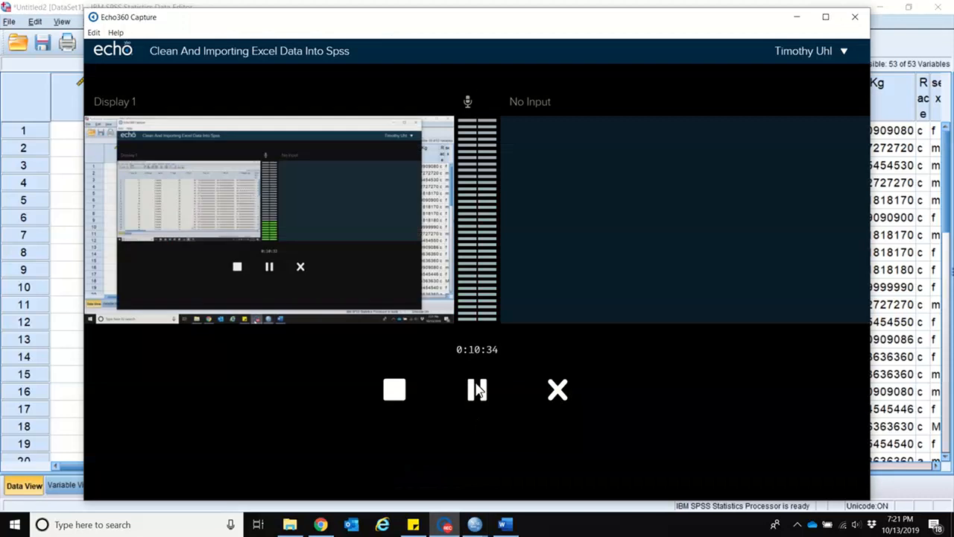
{"action": "left_click", "coordinate": [476, 390]}
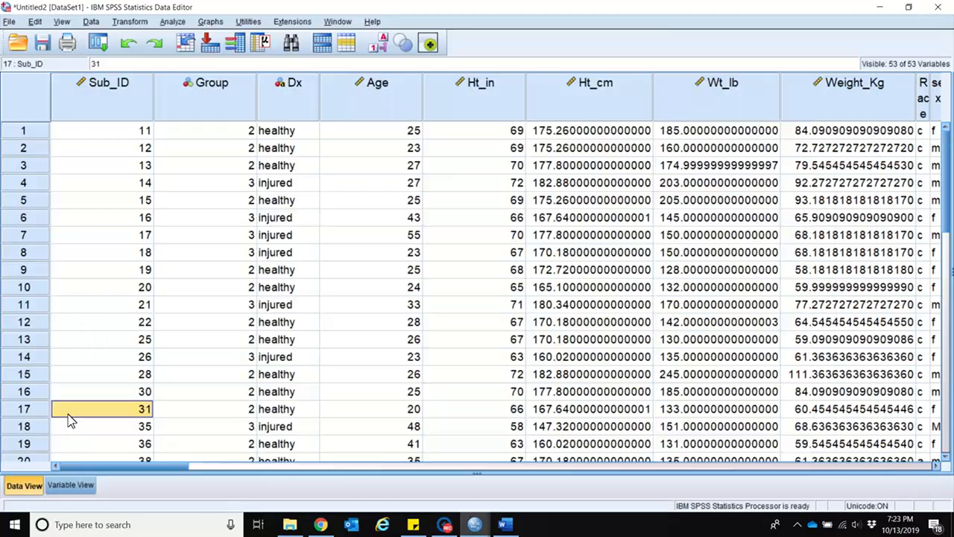
{"action": "left_click", "coordinate": [447, 524]}
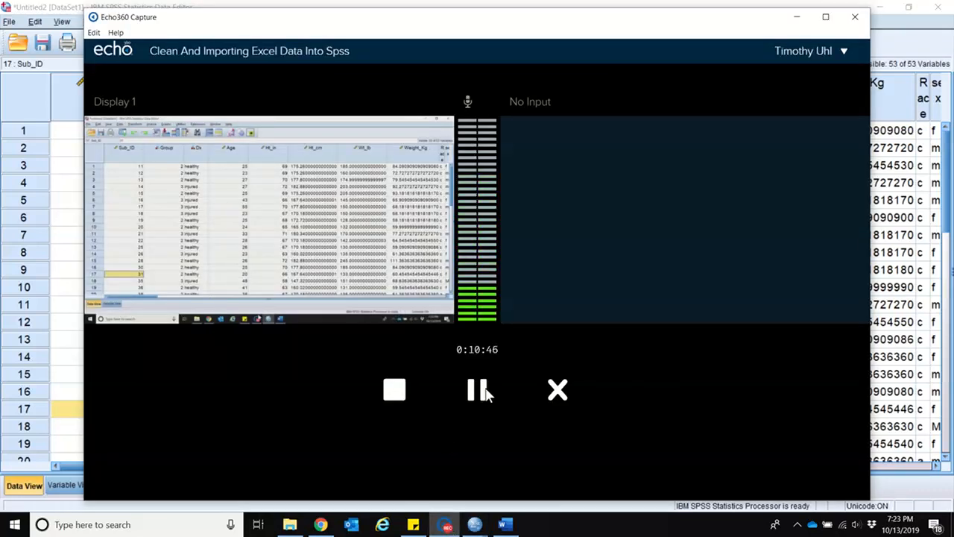
Display the imported dataset's variable definitions and widen the Name column to fit the full variable names
{"action": "left_click", "coordinate": [65, 419]}
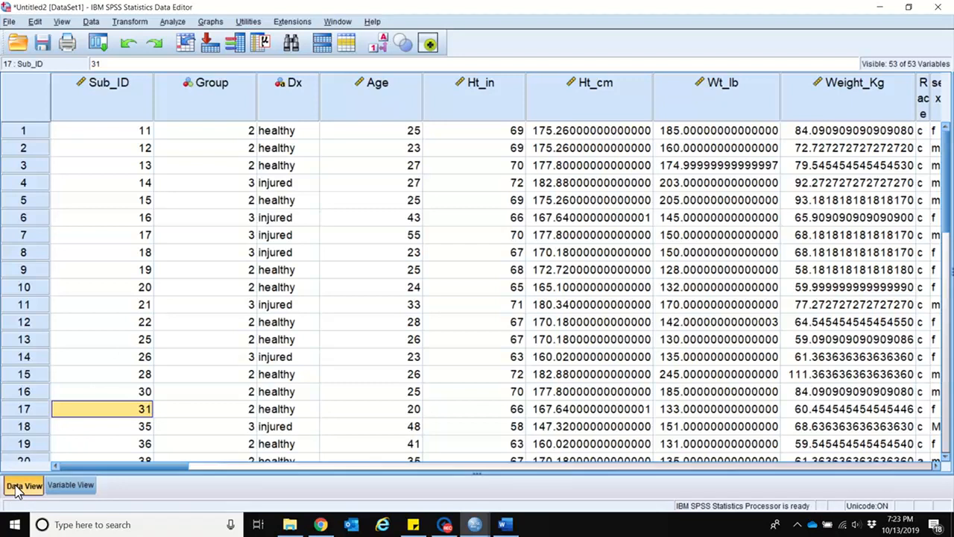
{"action": "left_click", "coordinate": [71, 492]}
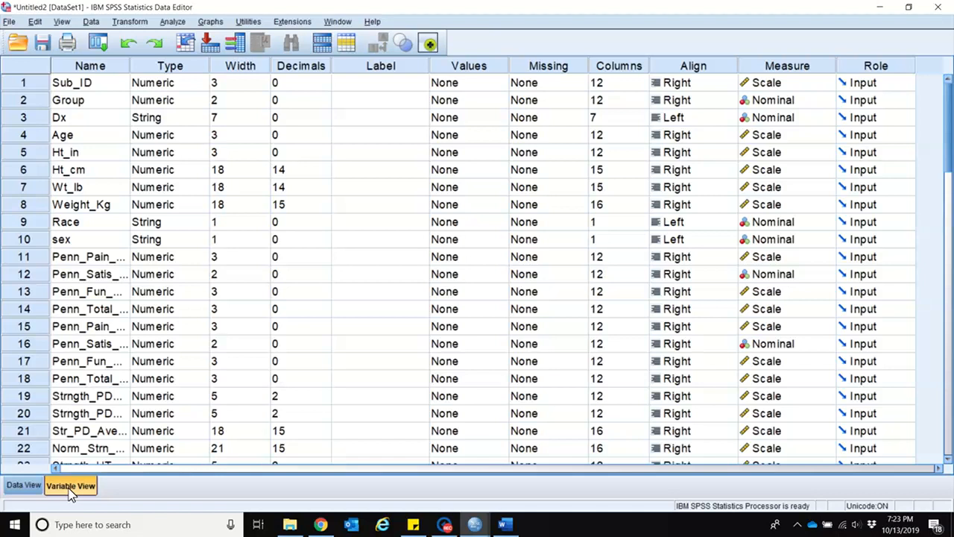
{"action": "double_click", "coordinate": [130, 66]}
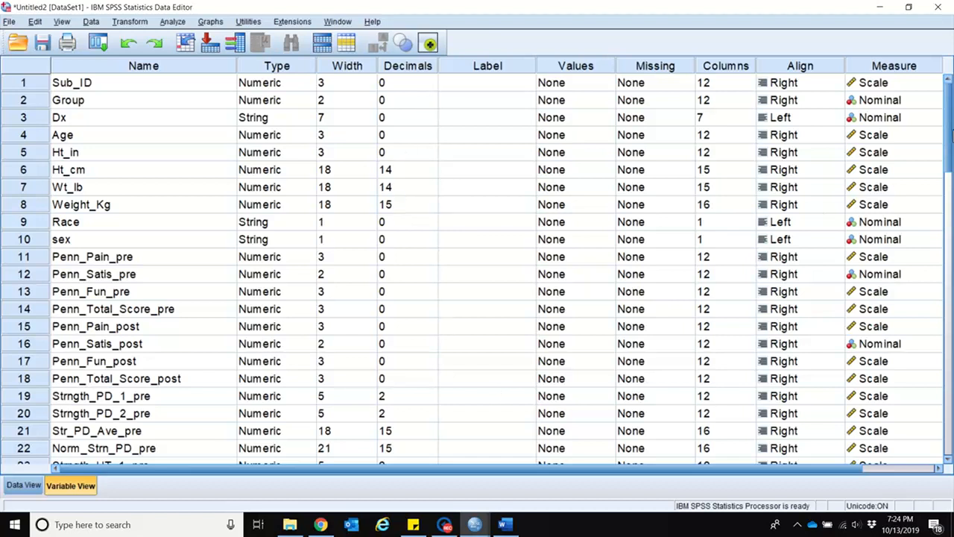
Set the decimals of the Ht_cm variable to 1
{"action": "left_click_drag", "start_coordinate": [949, 176], "coordinate": [951, 131]}
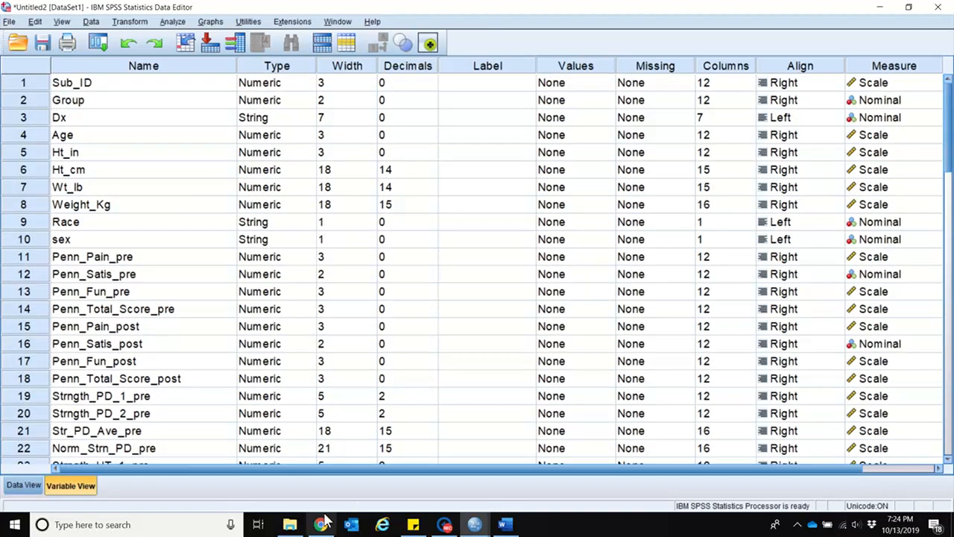
{"action": "left_click", "coordinate": [16, 488]}
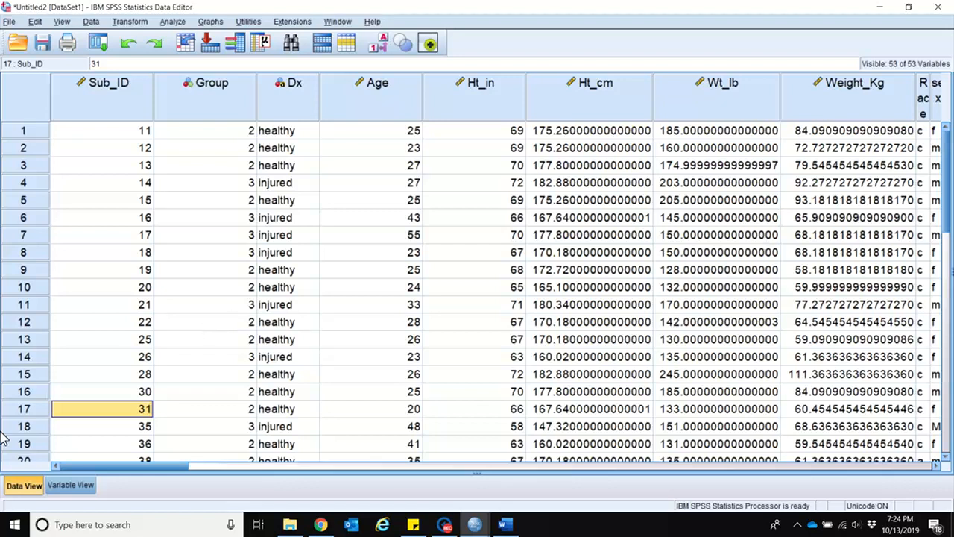
{"action": "left_click", "coordinate": [71, 486]}
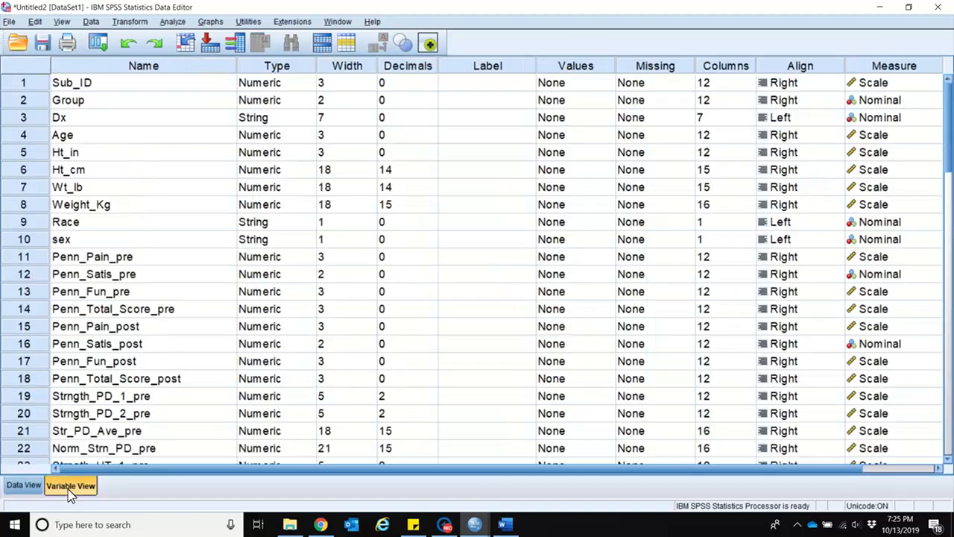
{"action": "left_click", "coordinate": [407, 176]}
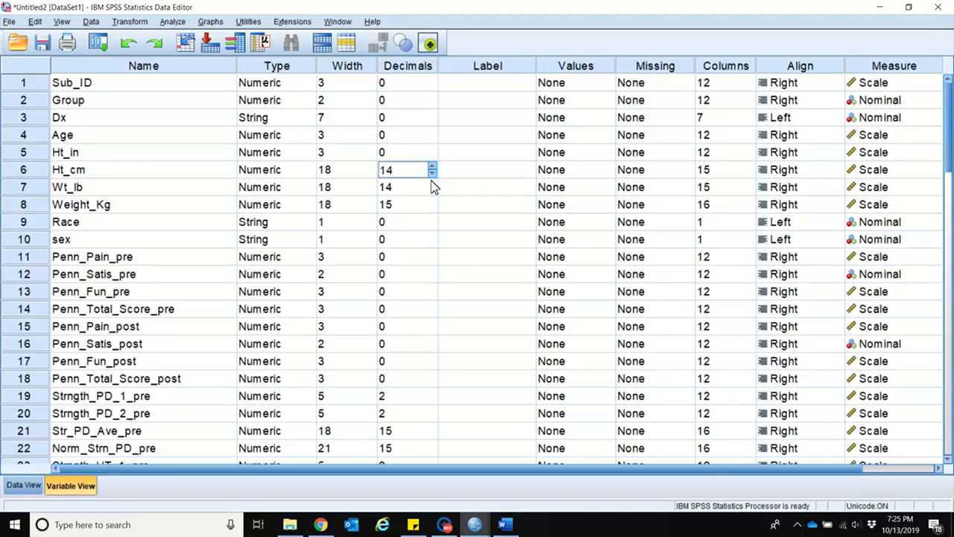
{"action": "type", "text": "1"}
{"action": "left_click_drag", "start_coordinate": [413, 170], "coordinate": [370, 174]}
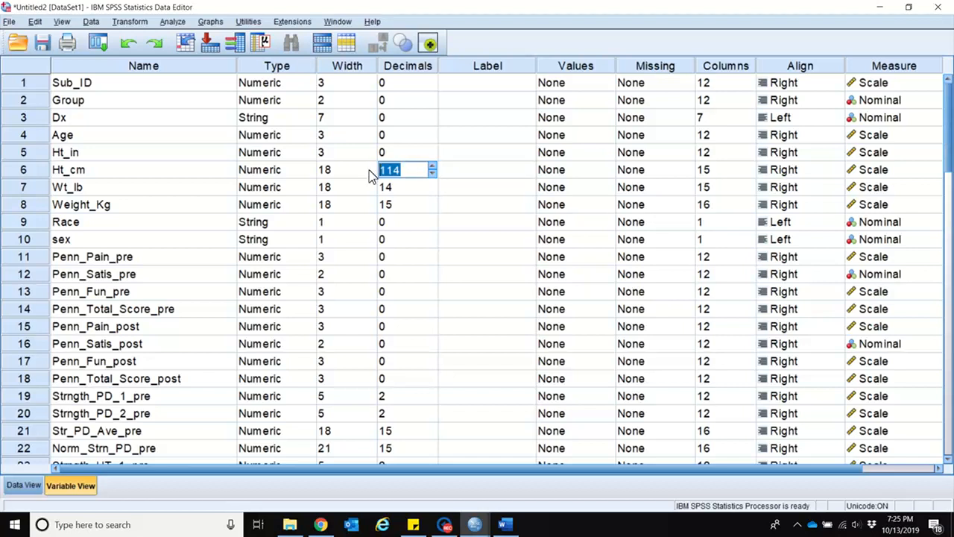
{"action": "type", "text": "1"}
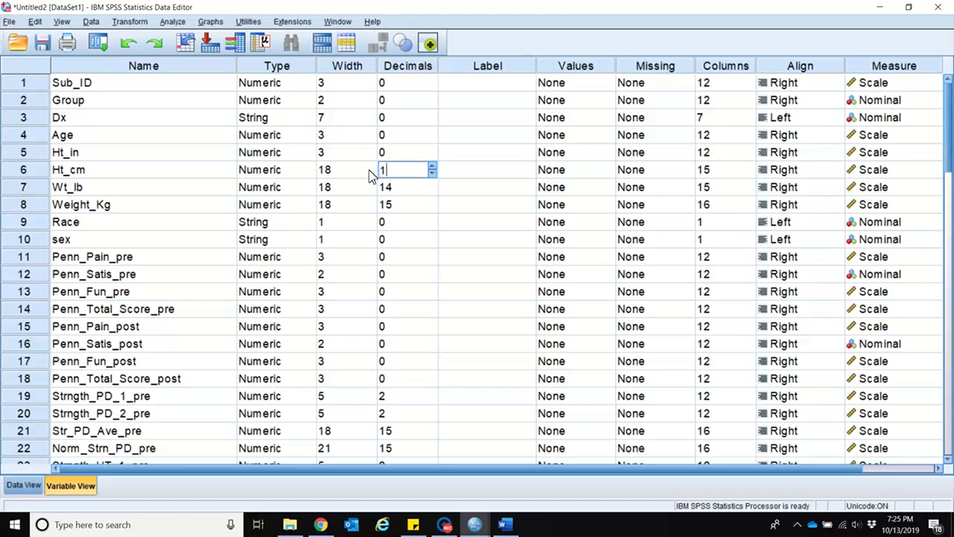
Set the decimals of the Wt_lb variable to 1 and check the rounded values in the data
{"action": "left_click", "coordinate": [404, 189]}
{"action": "left_click", "coordinate": [403, 189]}
{"action": "left_click_drag", "start_coordinate": [401, 187], "coordinate": [378, 188]}
{"action": "type", "text": "1"}
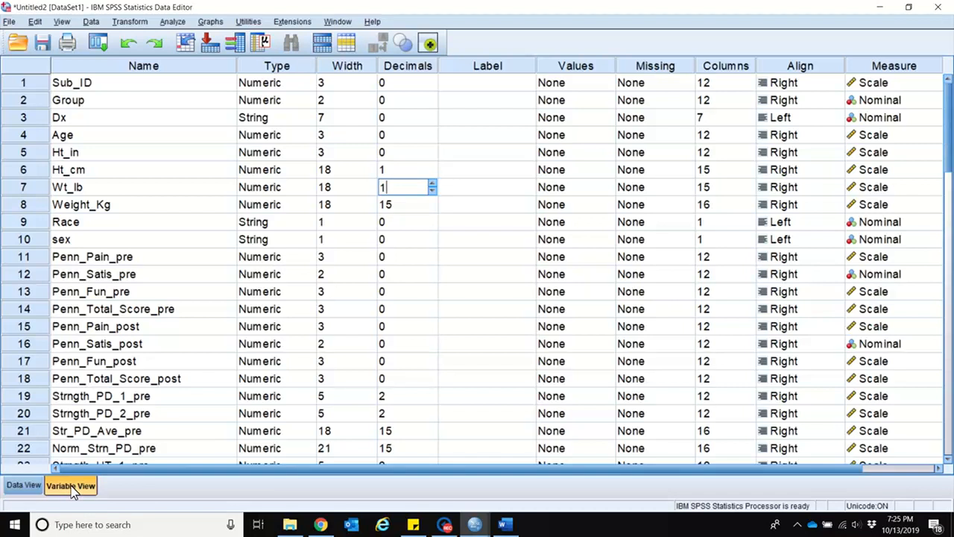
{"action": "left_click", "coordinate": [24, 486]}
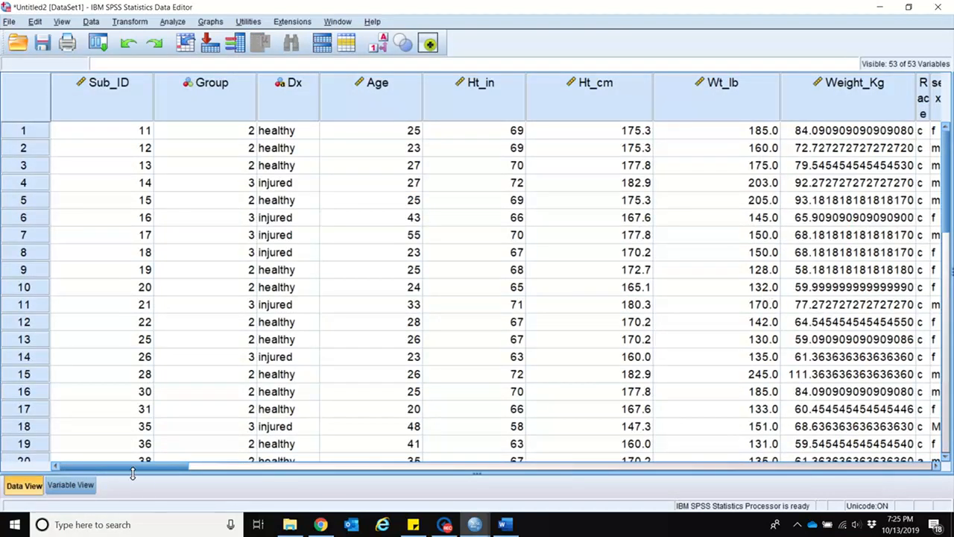
Set the decimals of the Comp variable at the end of the variable list to 2
{"action": "left_click", "coordinate": [67, 485]}
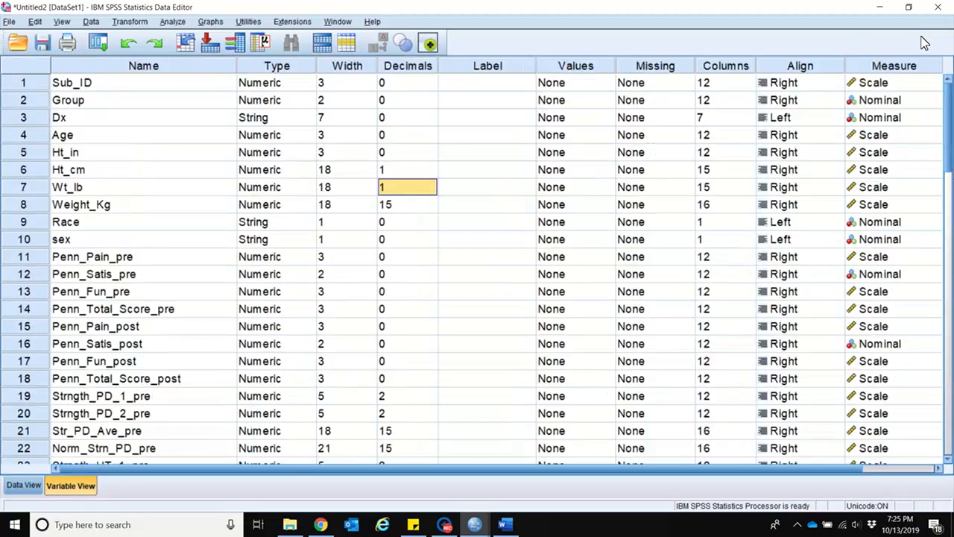
{"action": "left_click_drag", "start_coordinate": [951, 137], "coordinate": [951, 325]}
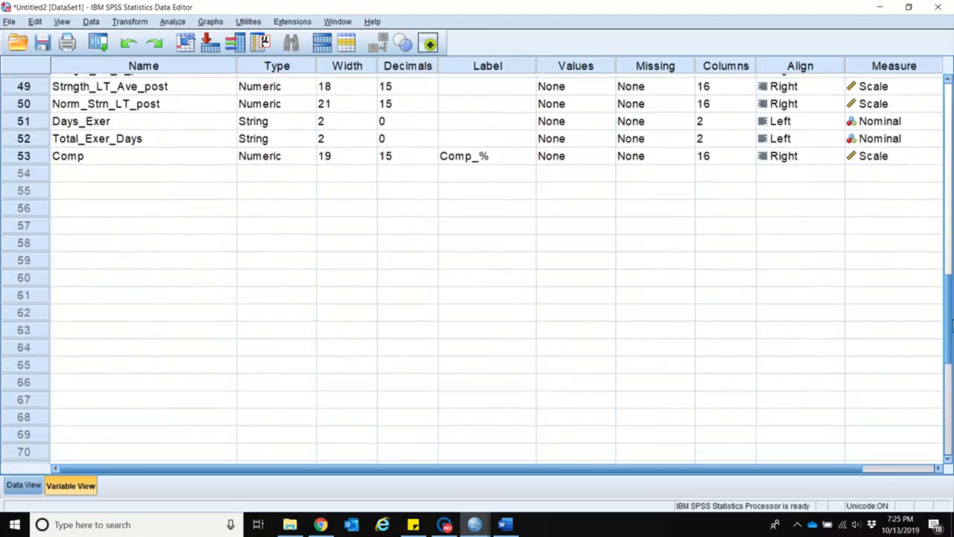
{"action": "double_click", "coordinate": [414, 156]}
{"action": "type", "text": "2"}
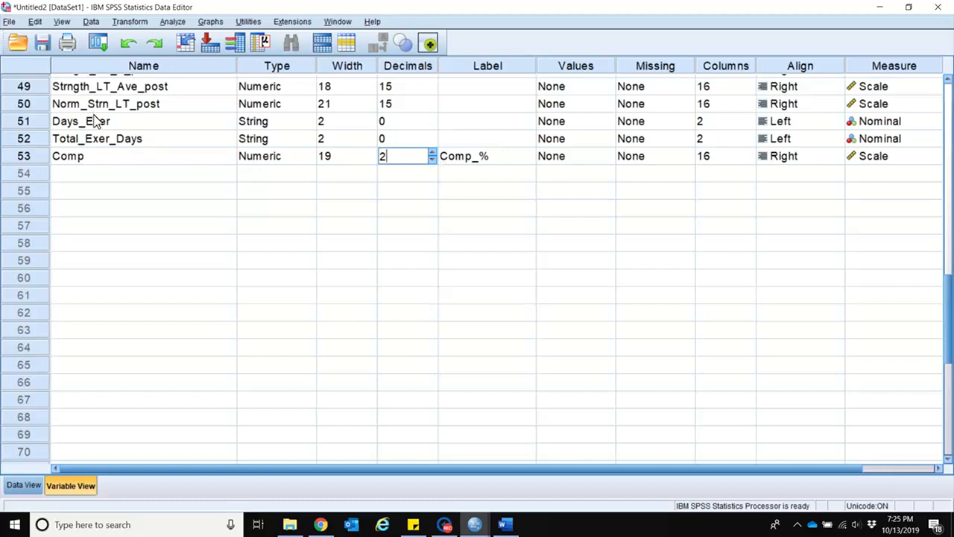
{"action": "left_click", "coordinate": [291, 124]}
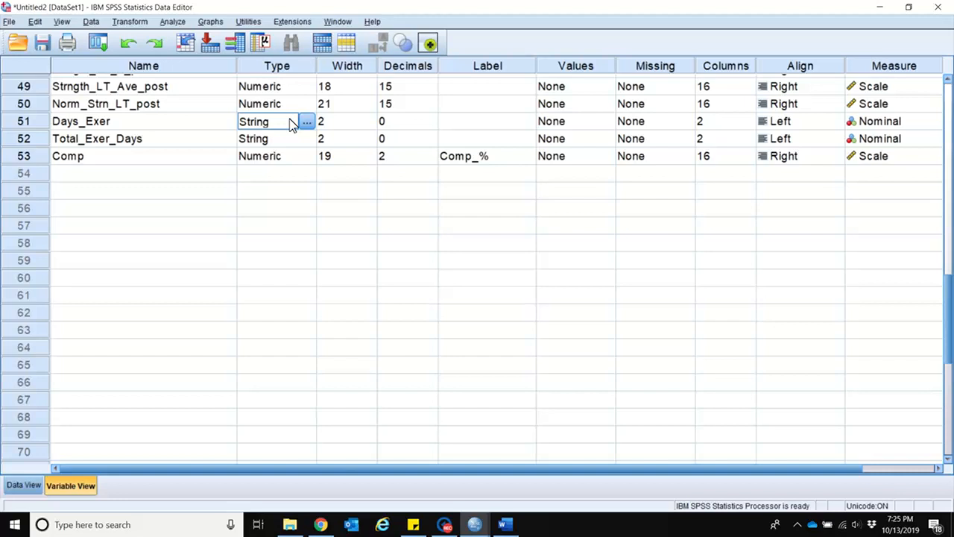
{"action": "left_click", "coordinate": [306, 121]}
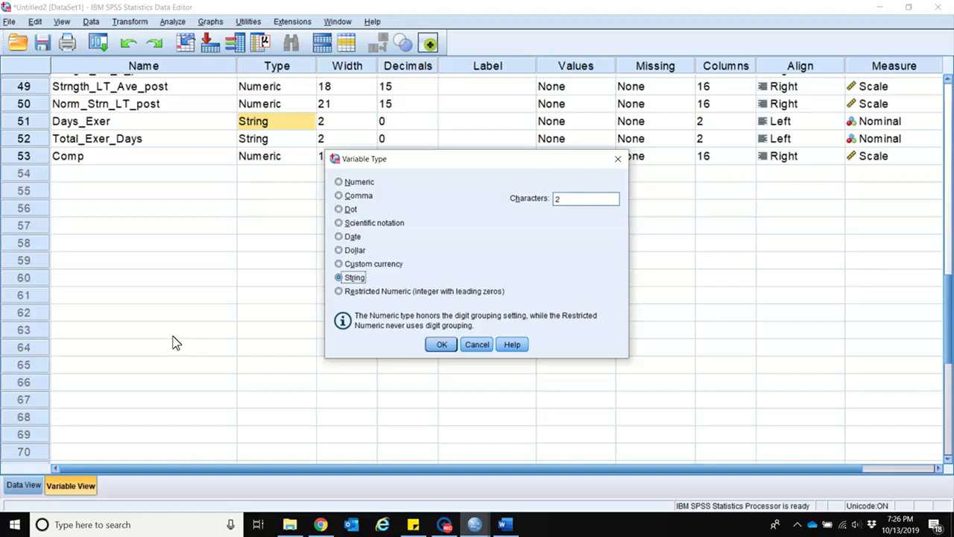
{"action": "left_click", "coordinate": [21, 488]}
{"action": "left_click", "coordinate": [441, 344]}
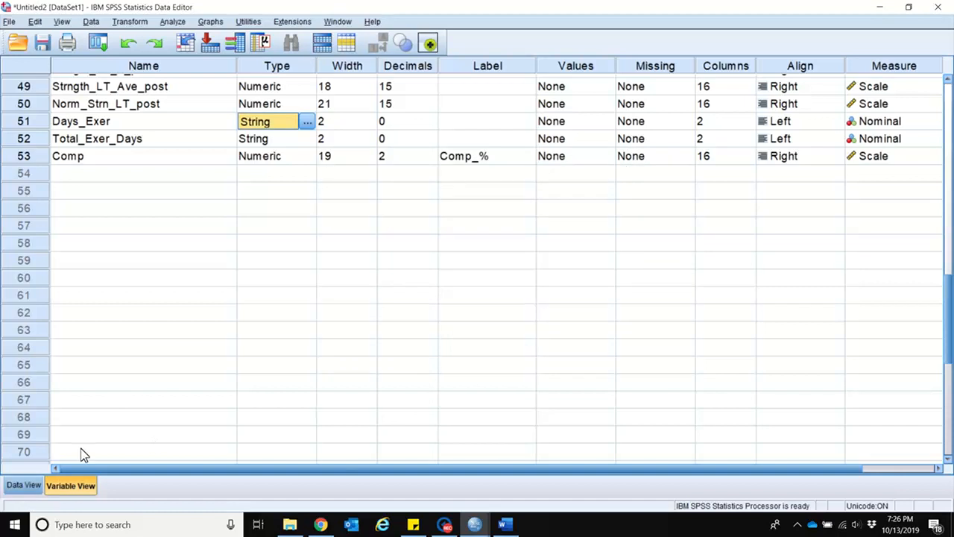
Widen the Total_Exer_Days and Days_Exer columns in the data grid so their names are readable
{"action": "left_click", "coordinate": [21, 486]}
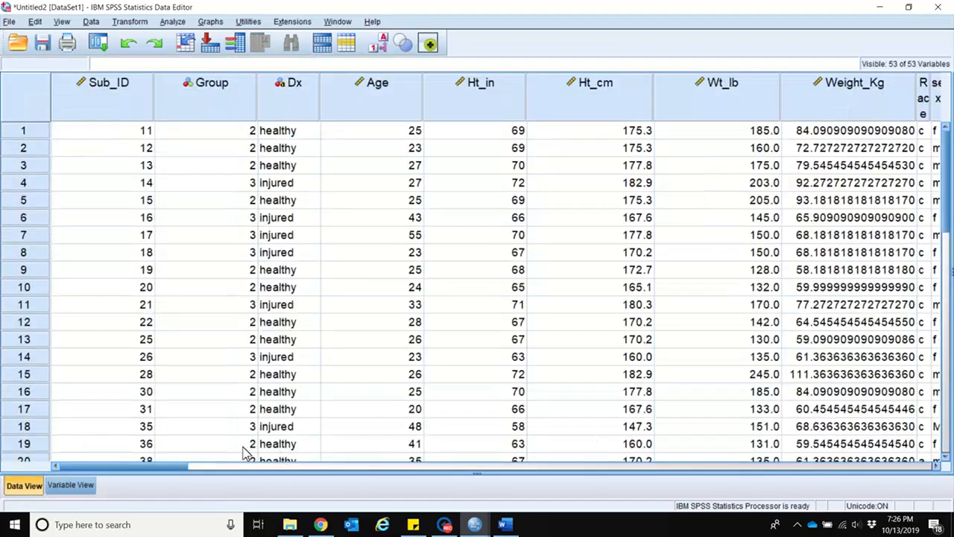
{"action": "left_click_drag", "start_coordinate": [154, 467], "coordinate": [871, 465]}
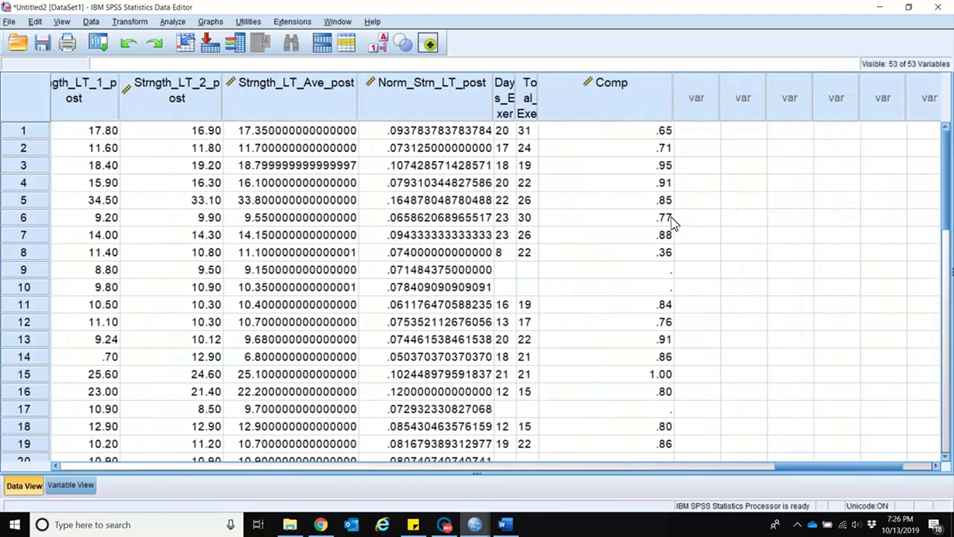
{"action": "left_click_drag", "start_coordinate": [538, 100], "coordinate": [602, 98]}
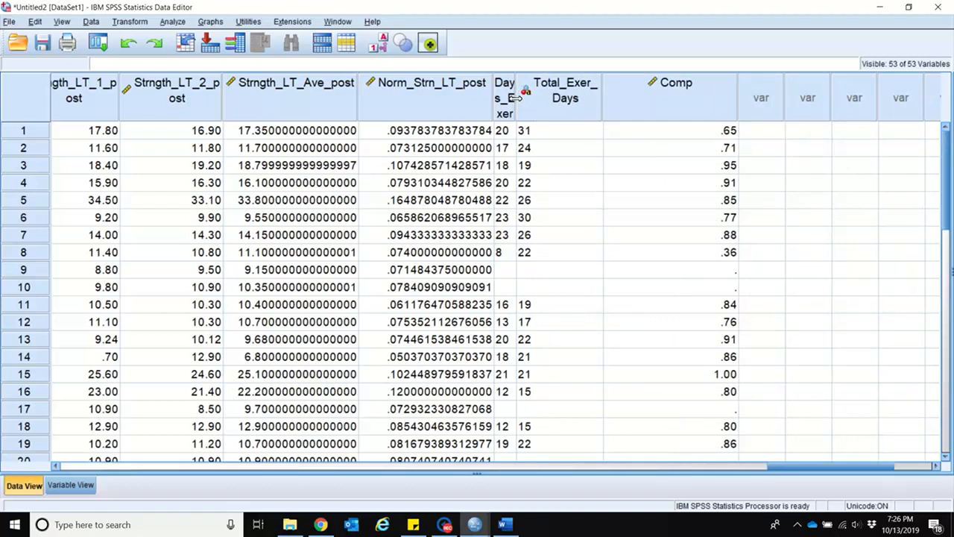
{"action": "left_click_drag", "start_coordinate": [516, 97], "coordinate": [573, 98]}
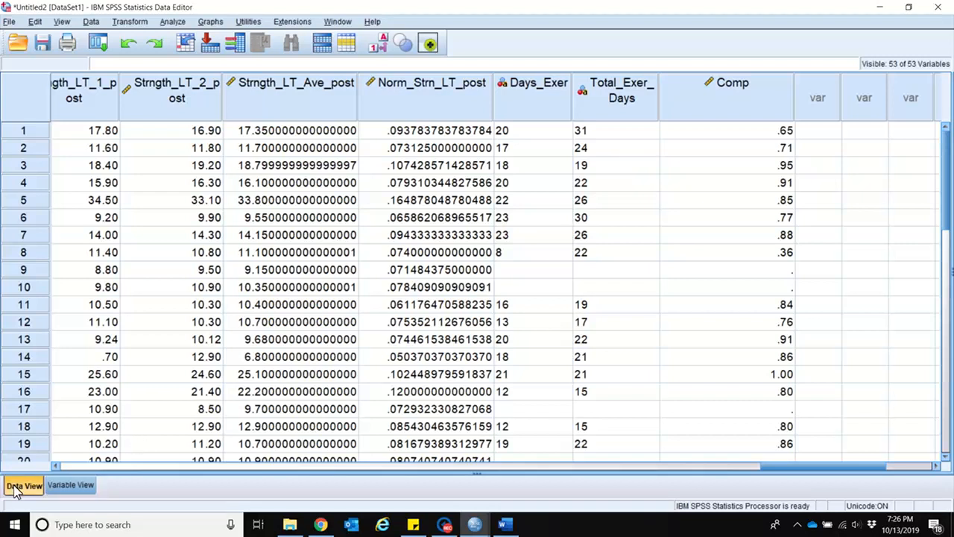
Change the type of the Days_Exer variable from String to Numeric and check its values in the data
{"action": "left_click", "coordinate": [73, 486]}
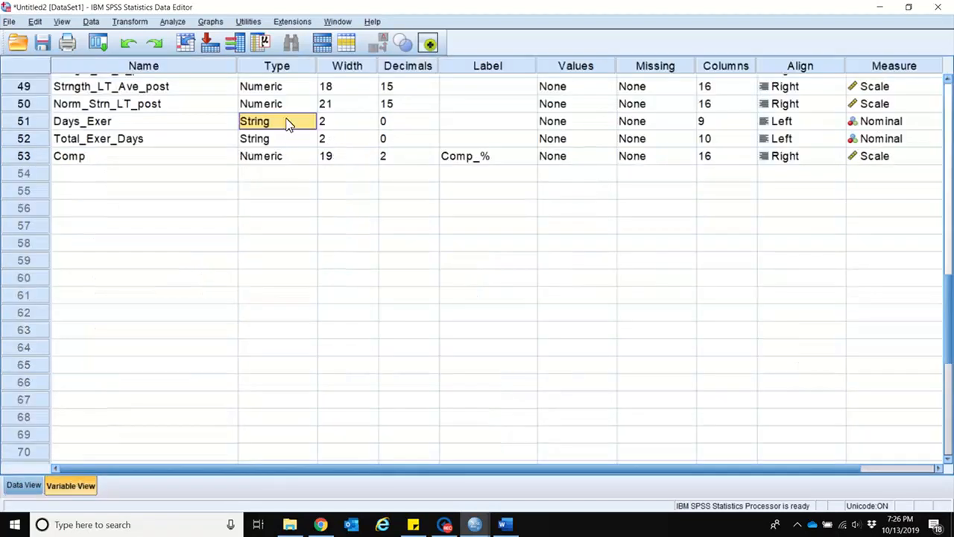
{"action": "left_click", "coordinate": [312, 123]}
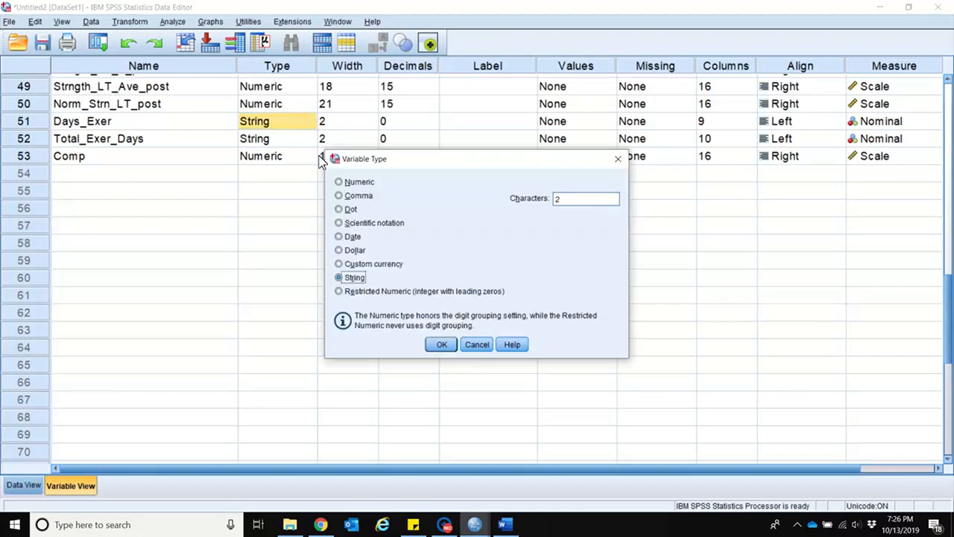
{"action": "left_click", "coordinate": [351, 189]}
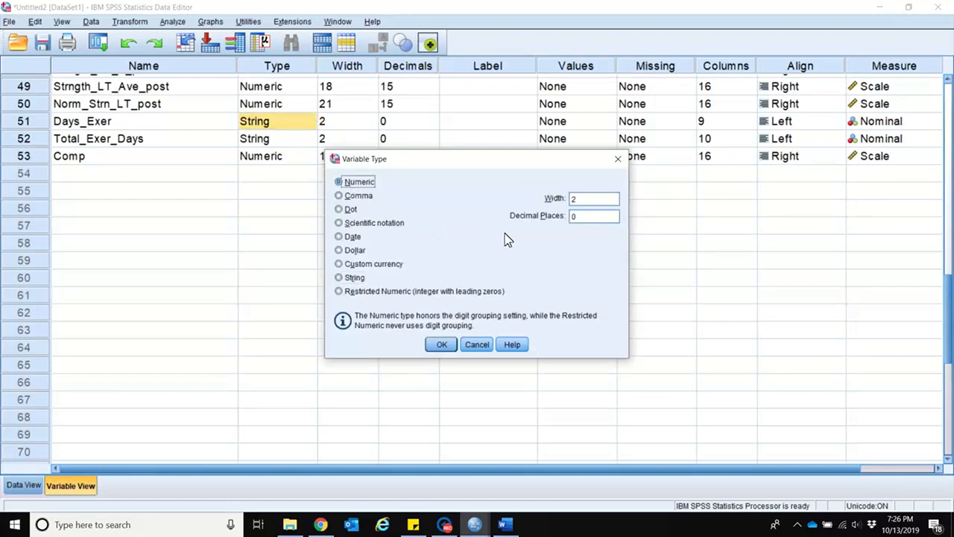
{"action": "left_click", "coordinate": [450, 344]}
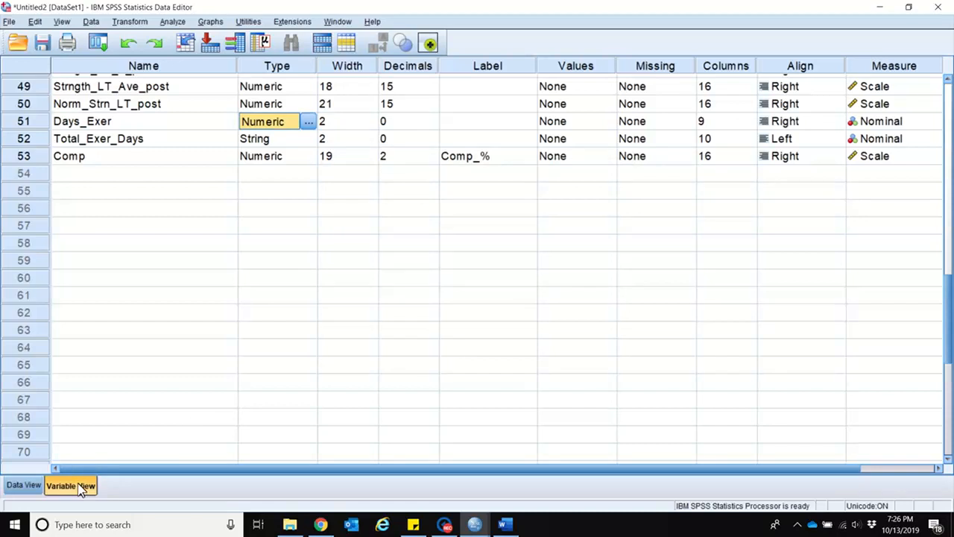
{"action": "left_click", "coordinate": [31, 492]}
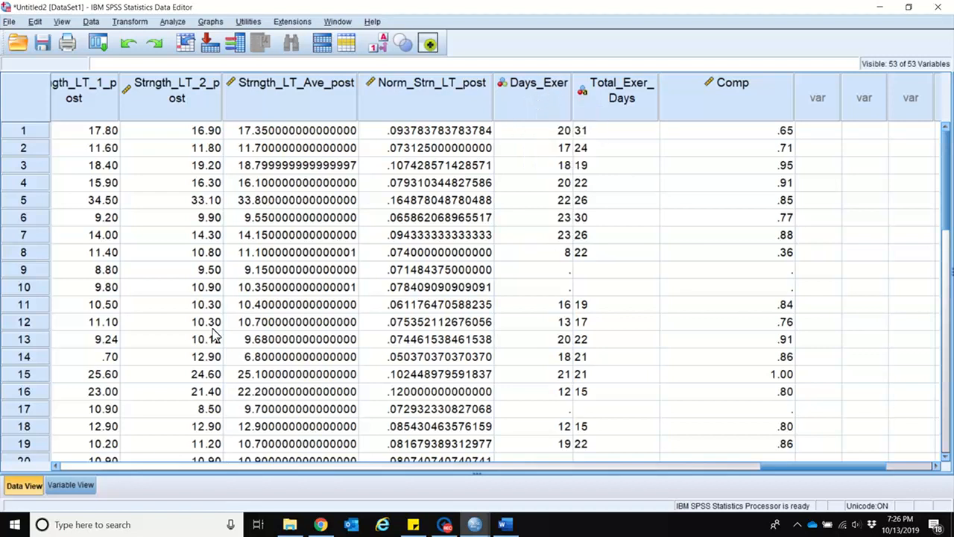
Set the measurement level of the Days_Exer variable to Scale
{"action": "left_click", "coordinate": [74, 485]}
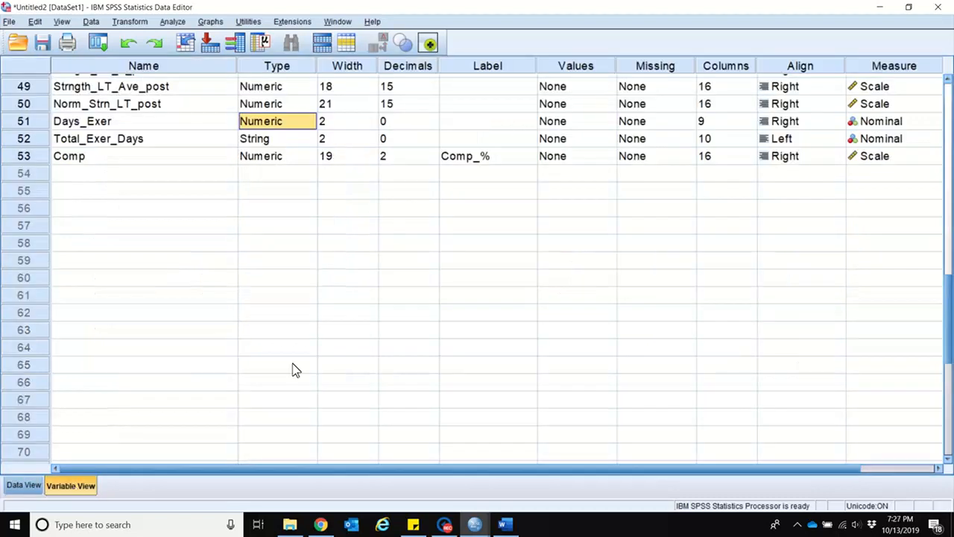
{"action": "left_click_drag", "start_coordinate": [429, 471], "coordinate": [566, 464]}
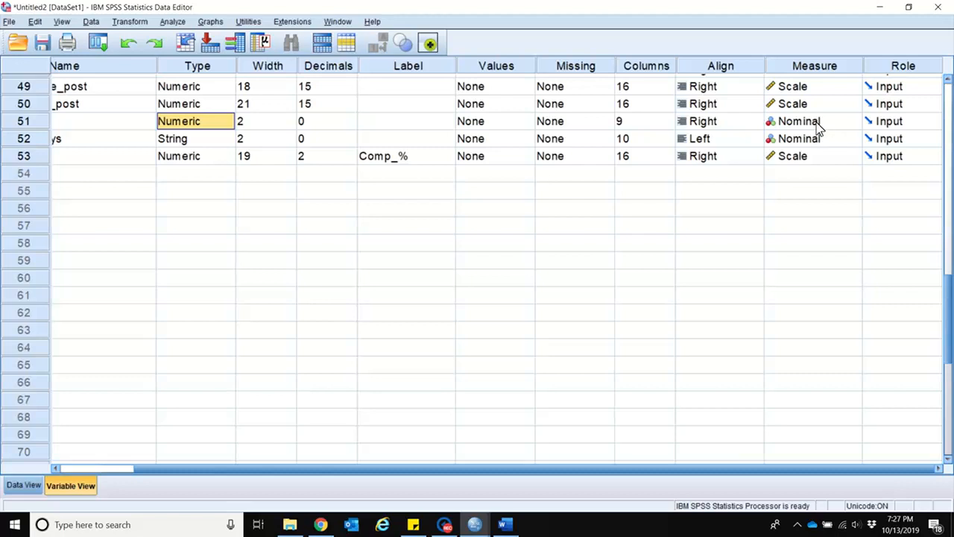
{"action": "left_click", "coordinate": [854, 124]}
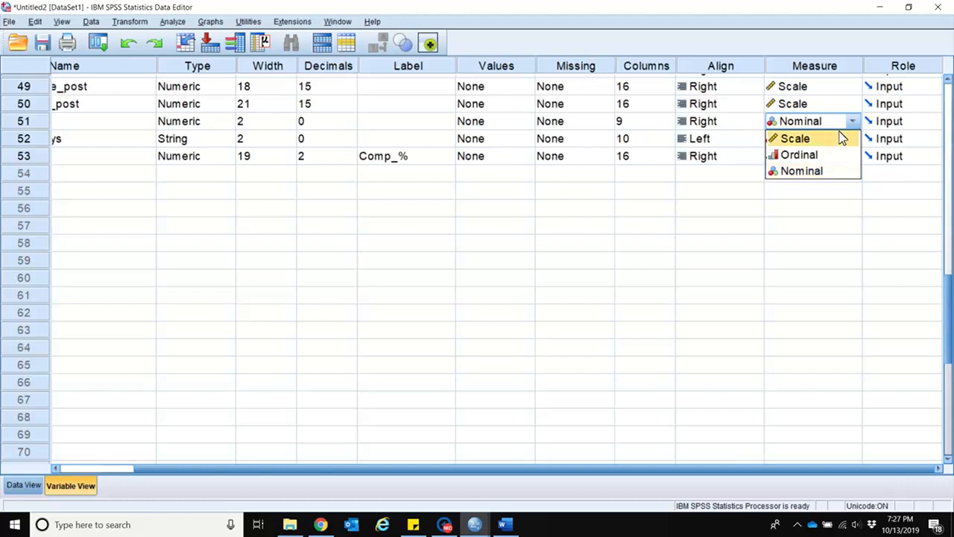
{"action": "left_click", "coordinate": [840, 142]}
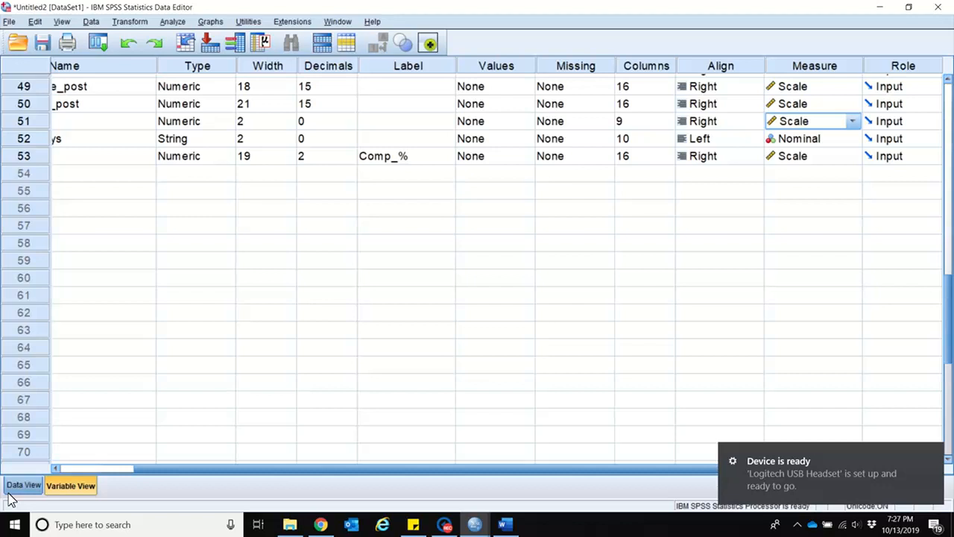
{"action": "left_click", "coordinate": [444, 525]}
{"action": "left_click", "coordinate": [477, 391]}
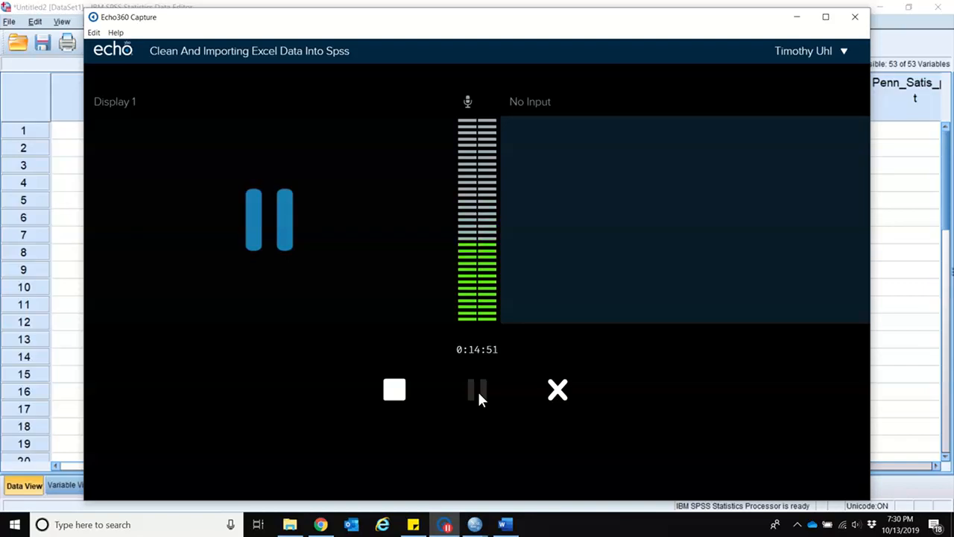
{"action": "left_click", "coordinate": [477, 389]}
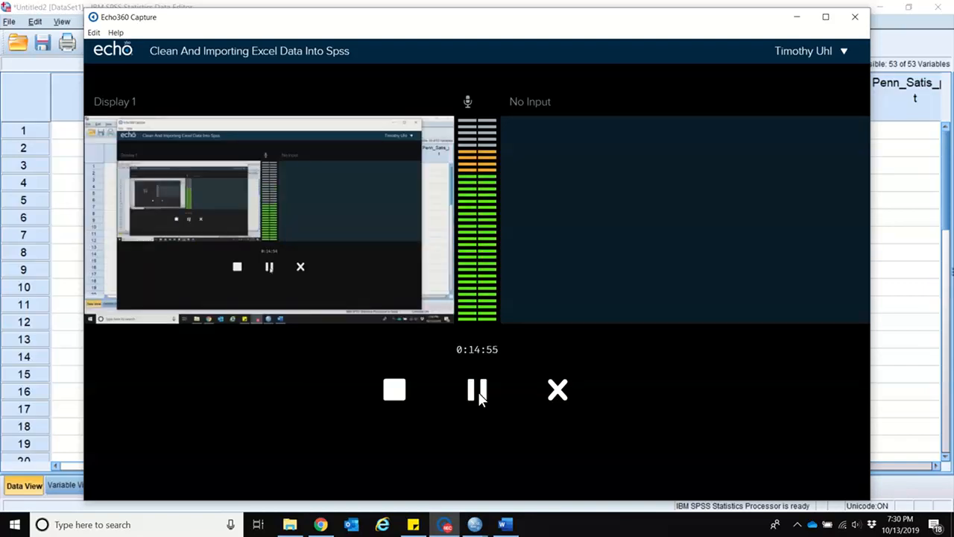
Review the strength variables' decimal settings and examine the data from the Penn scores across to the first Norm_Strn_PD_pre value
{"action": "left_click", "coordinate": [66, 398]}
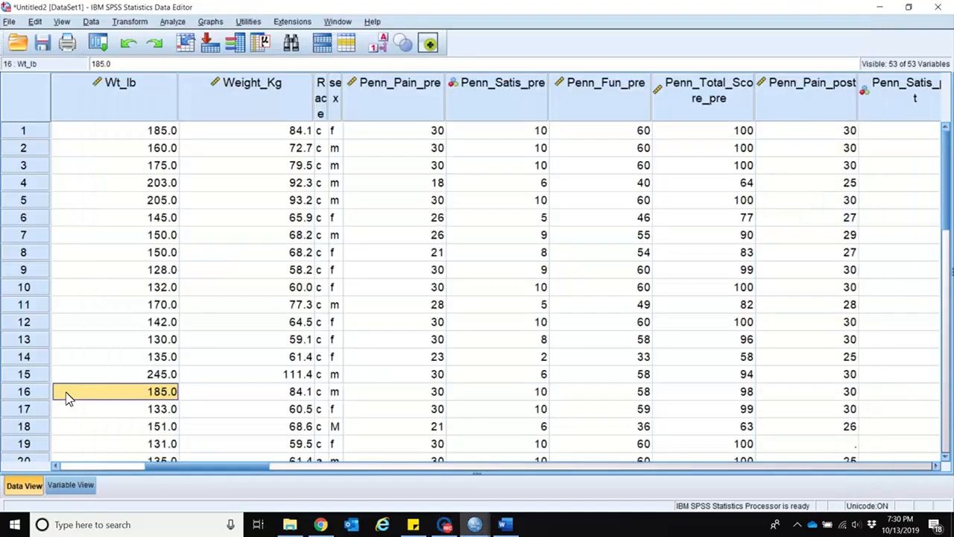
{"action": "left_click", "coordinate": [69, 485]}
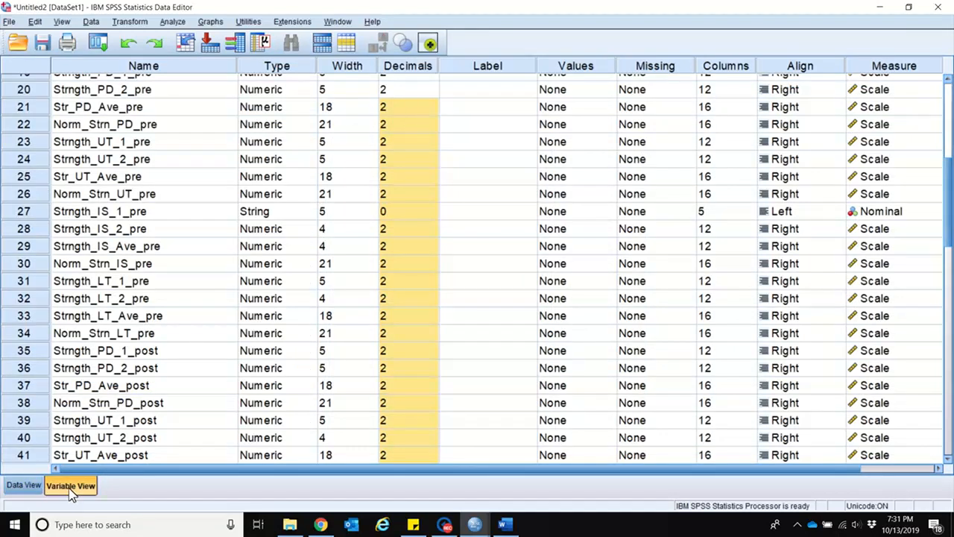
{"action": "left_click", "coordinate": [19, 486]}
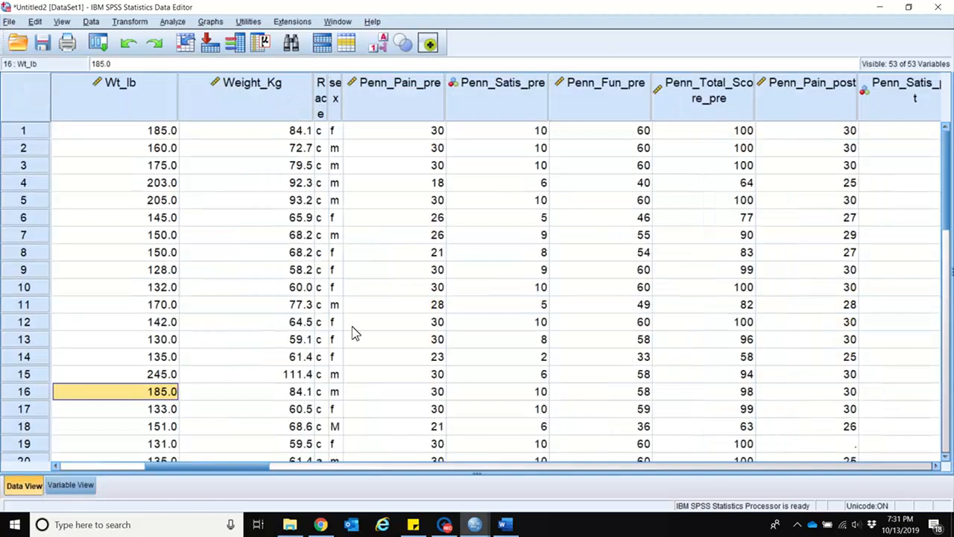
{"action": "left_click", "coordinate": [761, 191]}
{"action": "key", "text": "Right"}
{"action": "key", "text": "Right"}
{"action": "key", "text": "Right"}
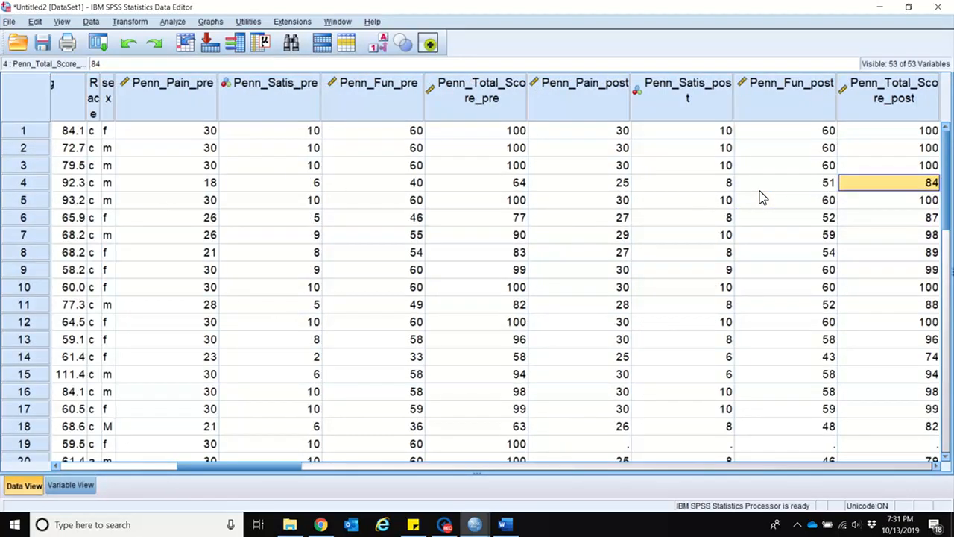
{"action": "key", "text": "Right"}
{"action": "key", "text": "Right"}
{"action": "key", "text": "Right"}
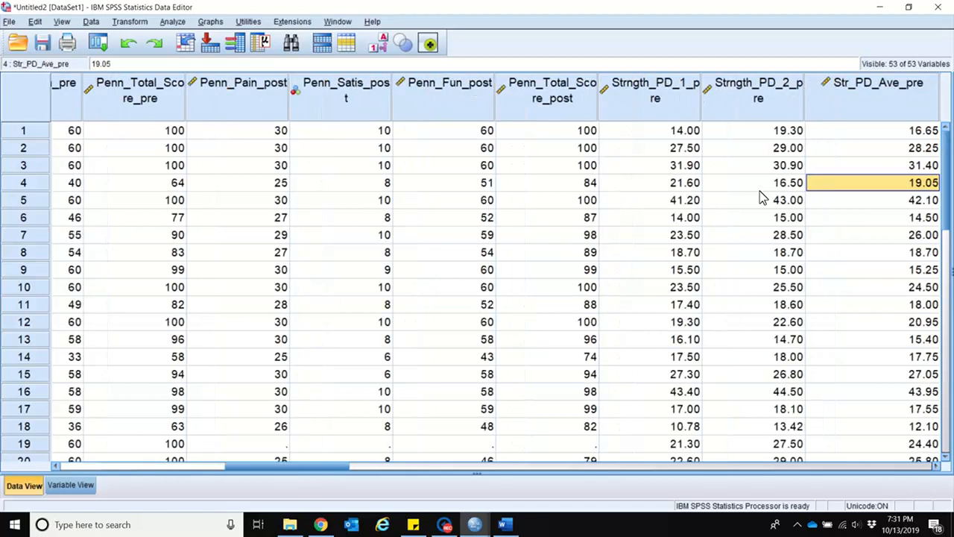
{"action": "key", "text": "Right"}
{"action": "key", "text": "Right"}
{"action": "key", "text": "Left"}
{"action": "key", "text": "Up"}
{"action": "key", "text": "Up"}
{"action": "key", "text": "Up"}
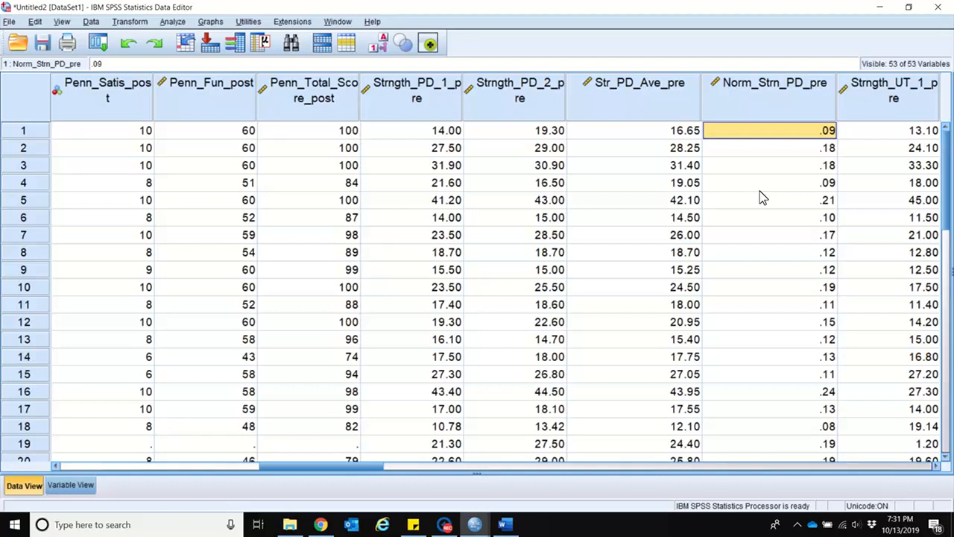
Widen the Strngth_IS_1_pre column in the data grid so its full name fits on one line
{"action": "key", "text": "Right"}
{"action": "key", "text": "Right"}
{"action": "key", "text": "Right"}
{"action": "key", "text": "Right"}
{"action": "key", "text": "Right"}
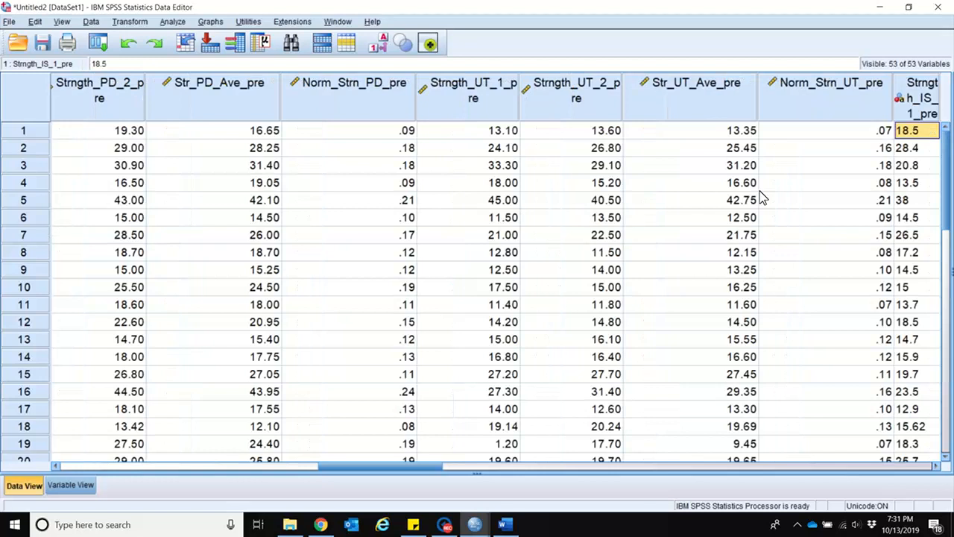
{"action": "key", "text": "Right"}
{"action": "key", "text": "Left"}
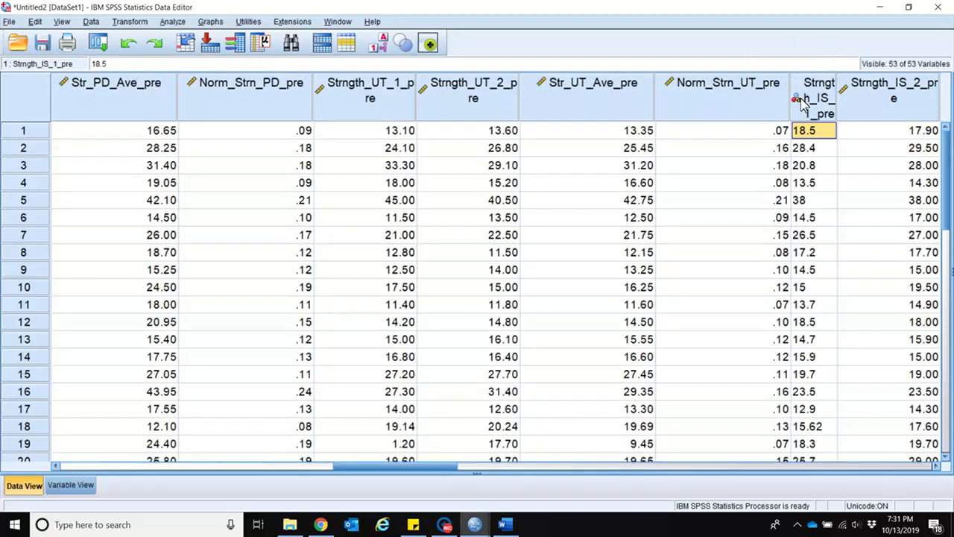
{"action": "left_click_drag", "start_coordinate": [836, 104], "coordinate": [903, 109]}
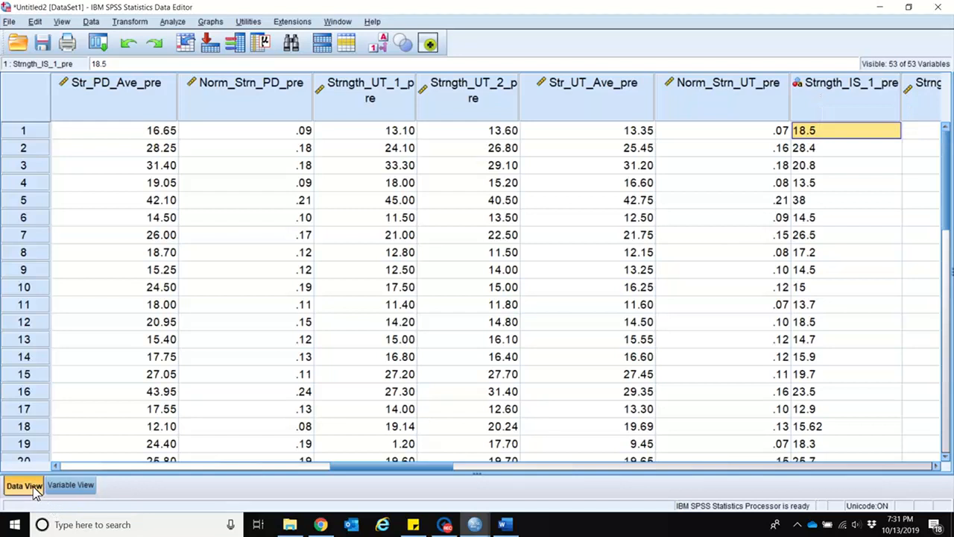
Change the type of the Strngth_IS_1_pre variable from String to Numeric with 2 decimal places
{"action": "left_click", "coordinate": [74, 486]}
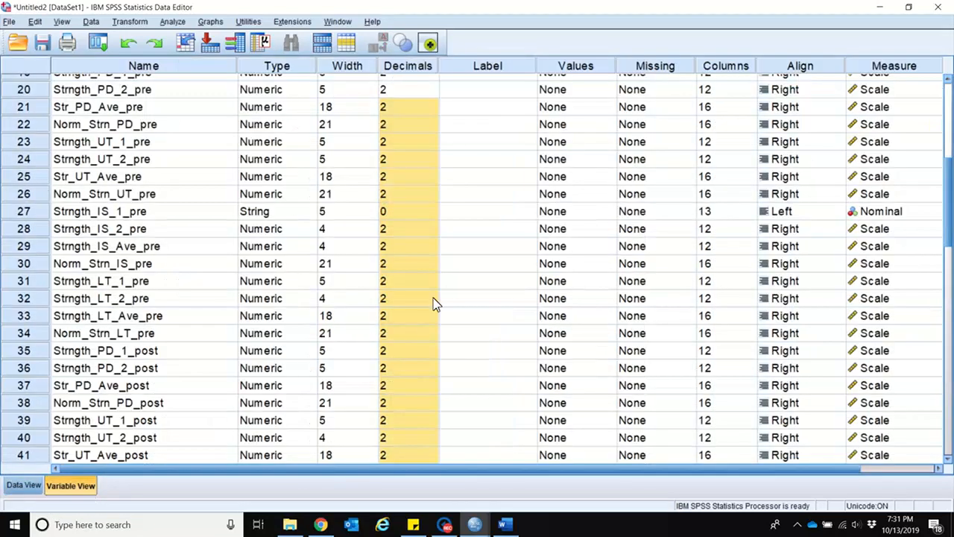
{"action": "left_click", "coordinate": [397, 212]}
{"action": "left_click", "coordinate": [273, 213]}
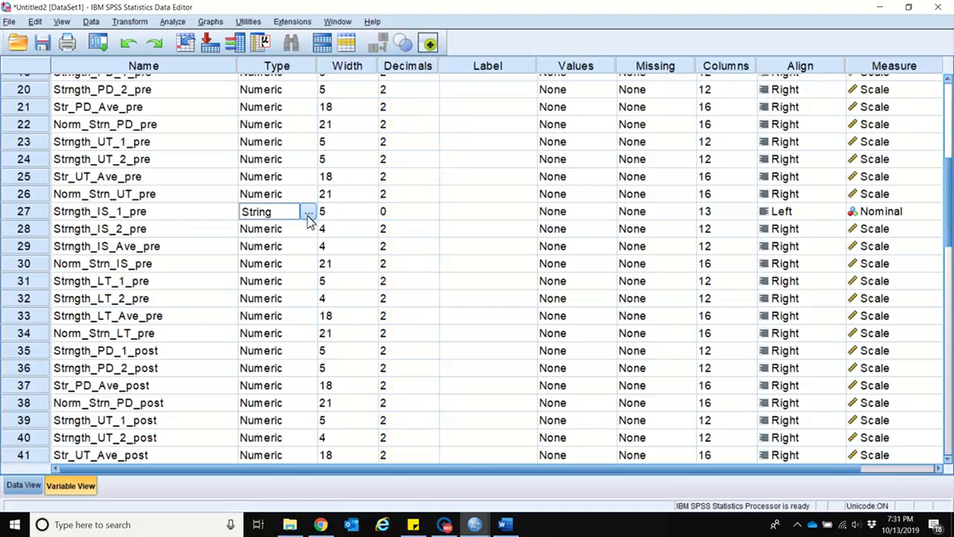
{"action": "left_click", "coordinate": [309, 214]}
{"action": "left_click", "coordinate": [369, 184]}
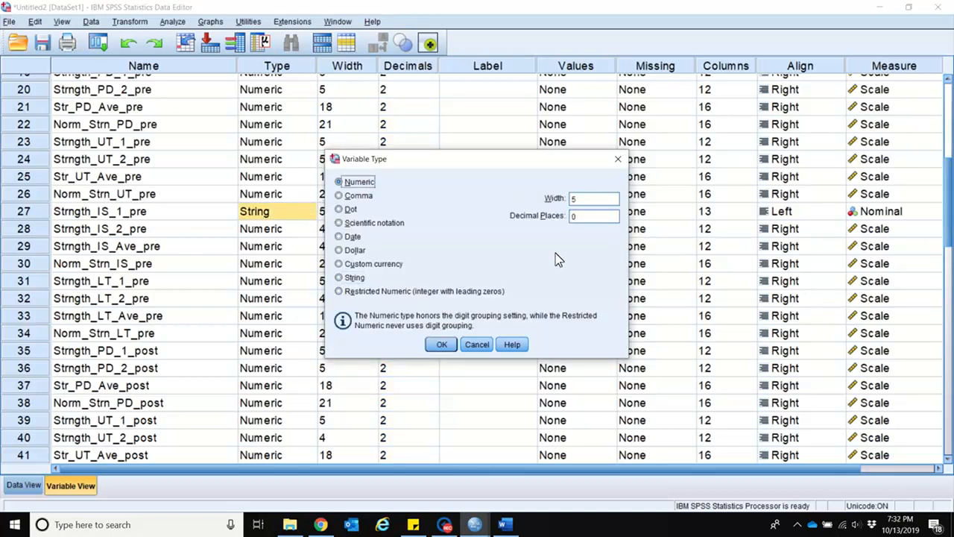
{"action": "double_click", "coordinate": [568, 217]}
{"action": "type", "text": "2"}
{"action": "left_click", "coordinate": [441, 345]}
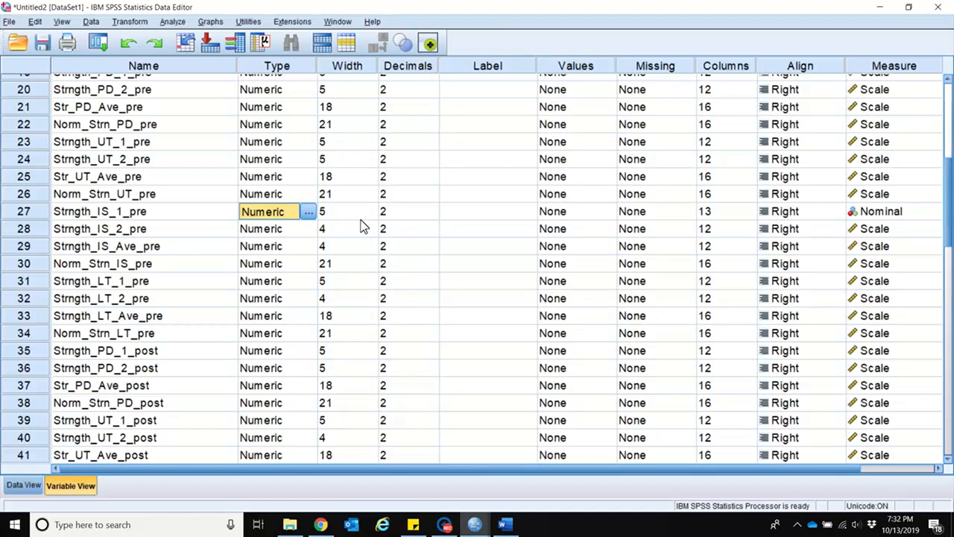
Set the measurement level of the Strngth_IS_1_pre variable to Scale
{"action": "left_click", "coordinate": [492, 213]}
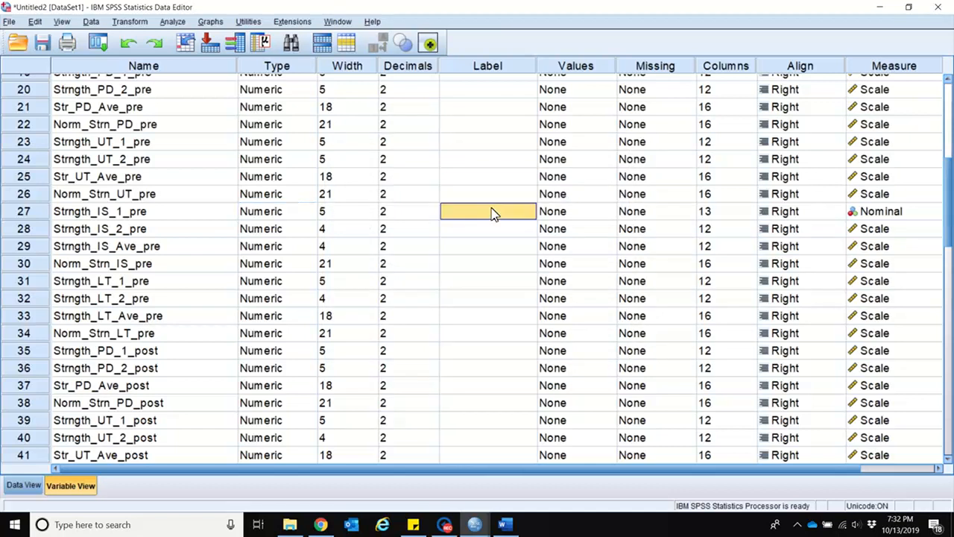
{"action": "key", "text": "Tab"}
{"action": "key", "text": "Tab"}
{"action": "key", "text": "Tab"}
{"action": "key", "text": "Tab"}
{"action": "key", "text": "Tab"}
{"action": "key", "text": "Tab"}
{"action": "key", "text": "shift+Tab"}
{"action": "left_click", "coordinate": [855, 214]}
{"action": "left_click", "coordinate": [819, 229]}
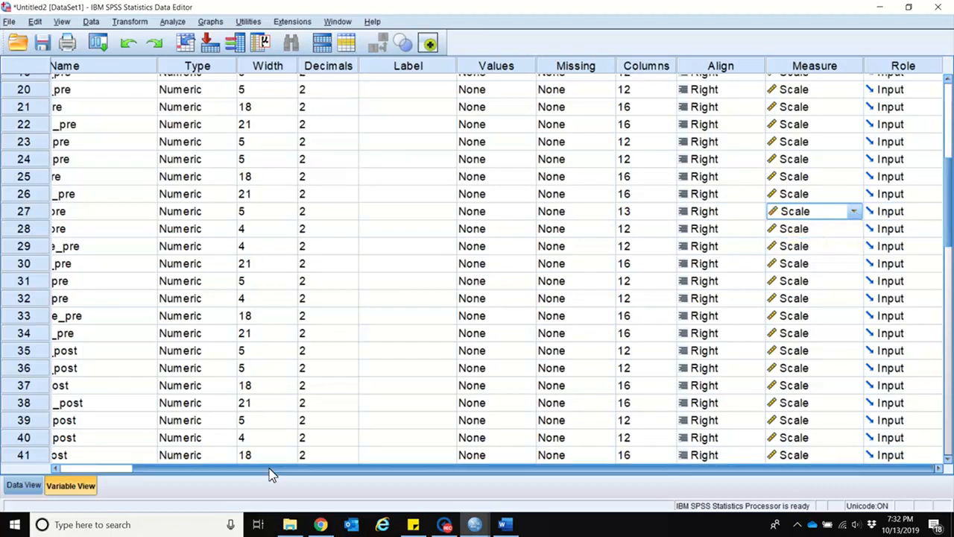
{"action": "key", "text": "Left"}
{"action": "key", "text": "Left"}
{"action": "key", "text": "Left"}
{"action": "key", "text": "Left"}
{"action": "key", "text": "Left"}
{"action": "key", "text": "Left"}
{"action": "key", "text": "Left"}
{"action": "key", "text": "Left"}
{"action": "key", "text": "Left"}
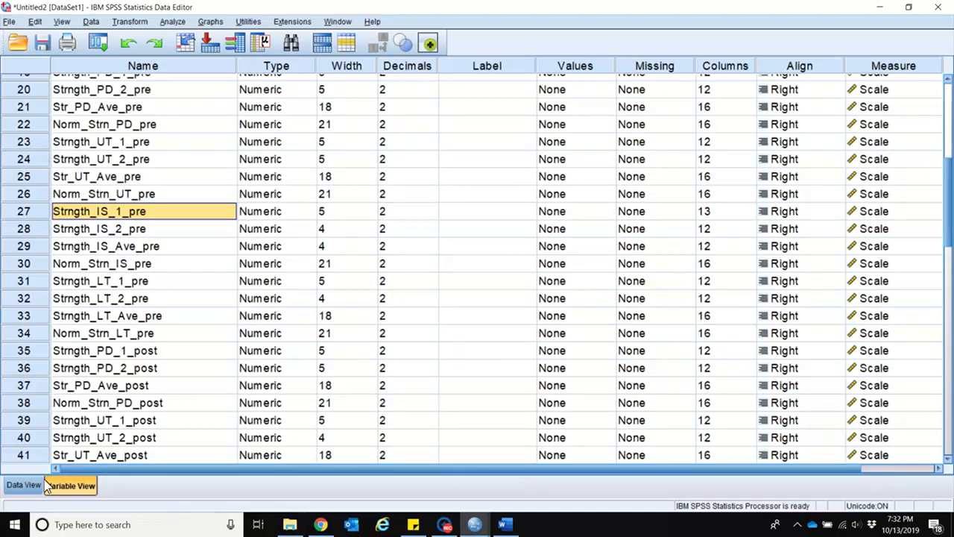
Check the converted Strngth_IS_1_pre values in the data and examine the columns across to Norm_Strn_IS_pre
{"action": "left_click", "coordinate": [22, 485]}
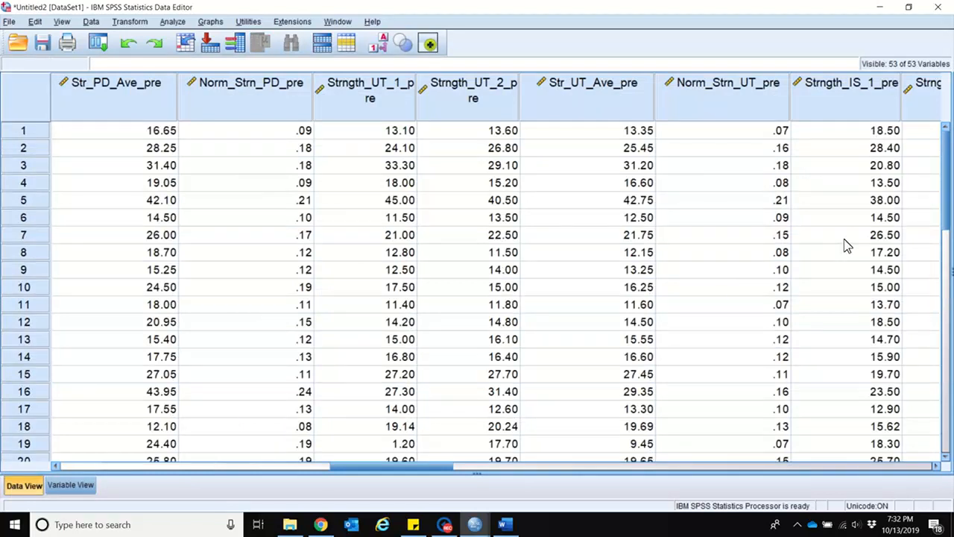
{"action": "key", "text": "Right"}
{"action": "key", "text": "Right"}
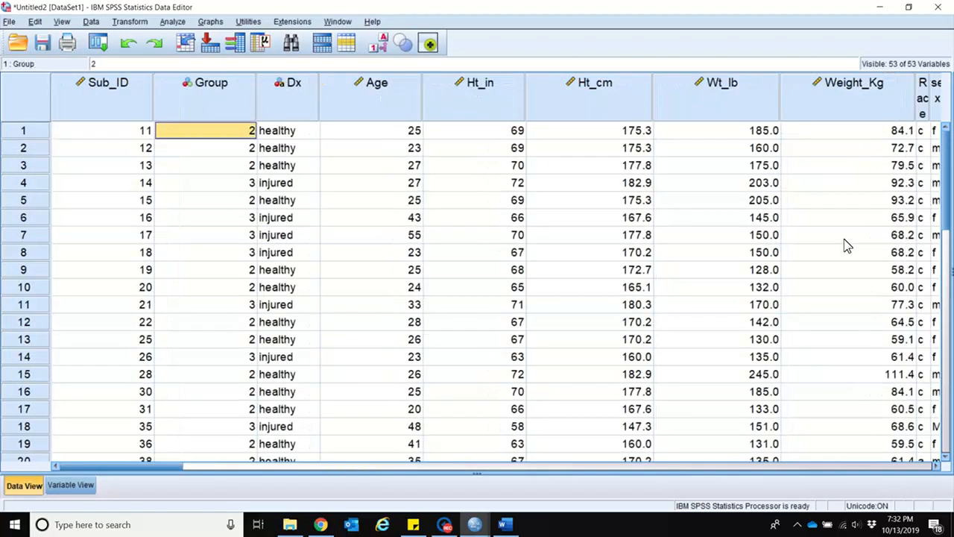
{"action": "key", "text": "Right"}
{"action": "key", "text": "Right"}
{"action": "key", "text": "Right"}
{"action": "key", "text": "Right"}
{"action": "key", "text": "Right"}
{"action": "key", "text": "Right"}
{"action": "key", "text": "Right"}
{"action": "key", "text": "Right"}
{"action": "key", "text": "Right"}
{"action": "key", "text": "Right"}
{"action": "key", "text": "Right"}
{"action": "key", "text": "Right"}
{"action": "key", "text": "Right"}
{"action": "key", "text": "Right"}
{"action": "key", "text": "Right"}
{"action": "key", "text": "Left"}
{"action": "key", "text": "Left"}
{"action": "key", "text": "Right"}
{"action": "key", "text": "Right"}
{"action": "key", "text": "Right"}
{"action": "key", "text": "Right"}
{"action": "key", "text": "Right"}
{"action": "key", "text": "Right"}
{"action": "key", "text": "Right"}
{"action": "key", "text": "Right"}
{"action": "key", "text": "Right"}
{"action": "key", "text": "Right"}
{"action": "key", "text": "Right"}
{"action": "key", "text": "Right"}
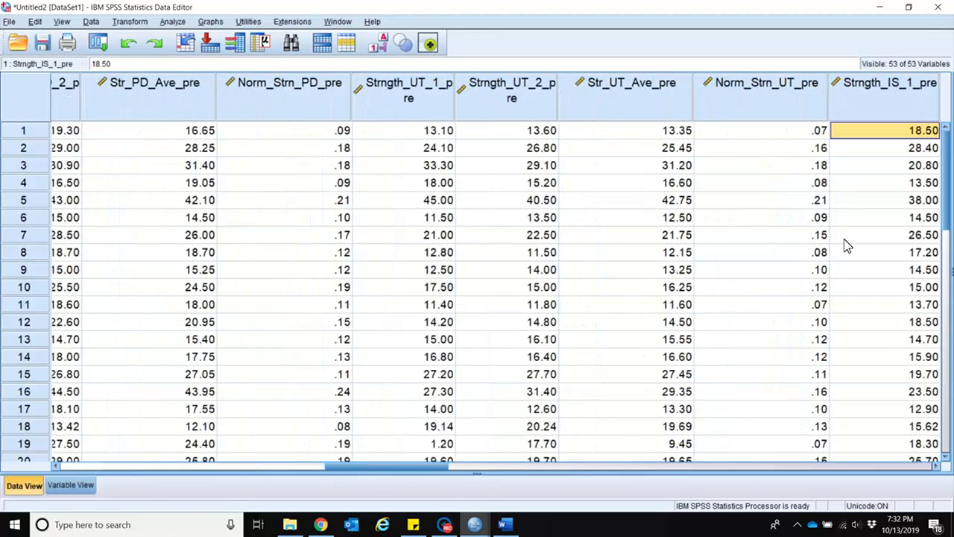
{"action": "key", "text": "Right"}
{"action": "key", "text": "Left"}
{"action": "key", "text": "Down"}
{"action": "key", "text": "Down"}
{"action": "key", "text": "Down"}
{"action": "key", "text": "Down"}
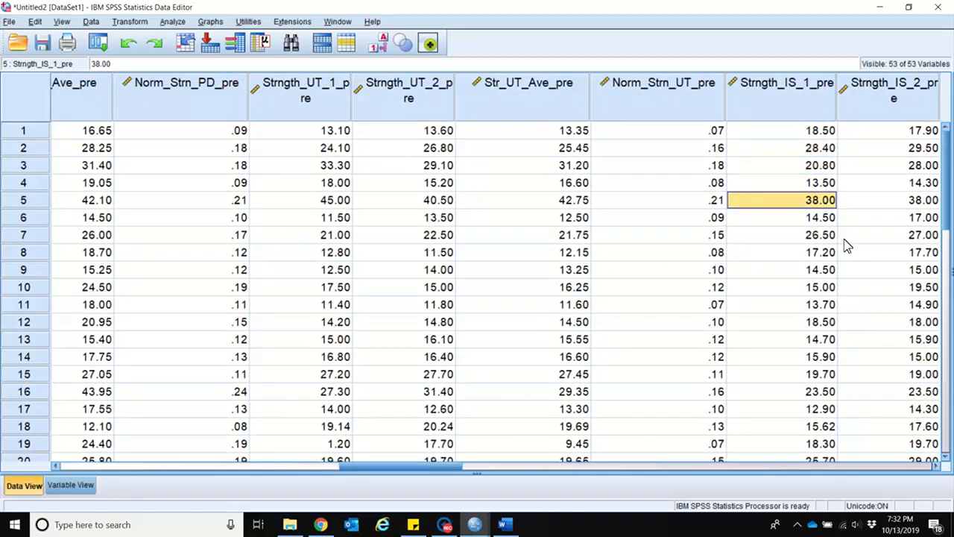
{"action": "key", "text": "Right"}
{"action": "key", "text": "Right"}
{"action": "key", "text": "Right"}
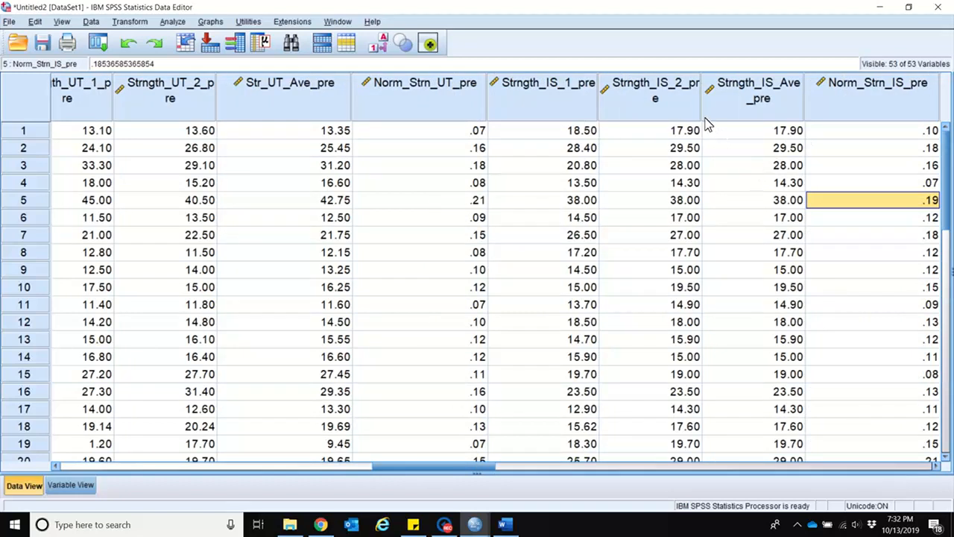
Widen the Strngth_IS_2_pre and Strngth_IS_Ave_pre columns in the data grid so their full names fit on one line
{"action": "left_click_drag", "start_coordinate": [699, 110], "coordinate": [708, 111]}
{"action": "left_click", "coordinate": [631, 129]}
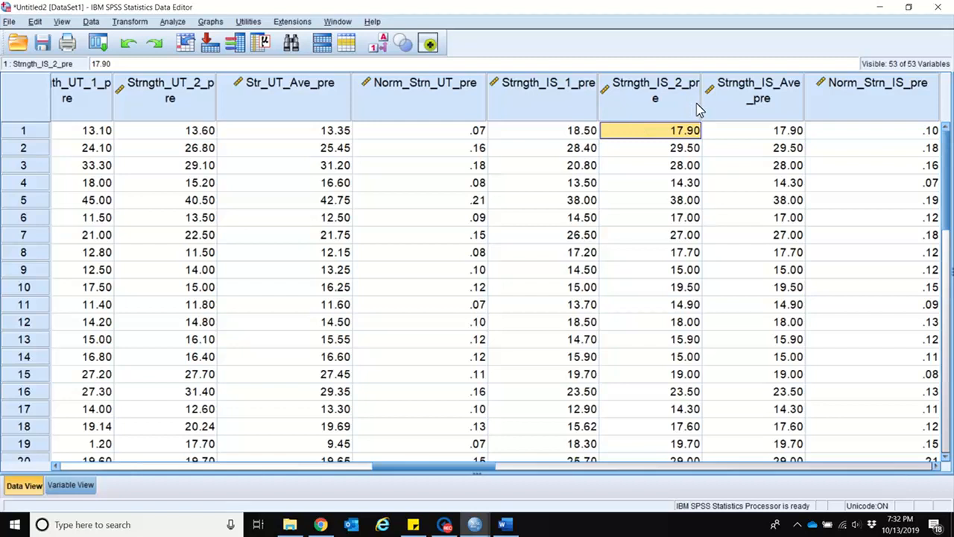
{"action": "left_click_drag", "start_coordinate": [703, 103], "coordinate": [708, 102]}
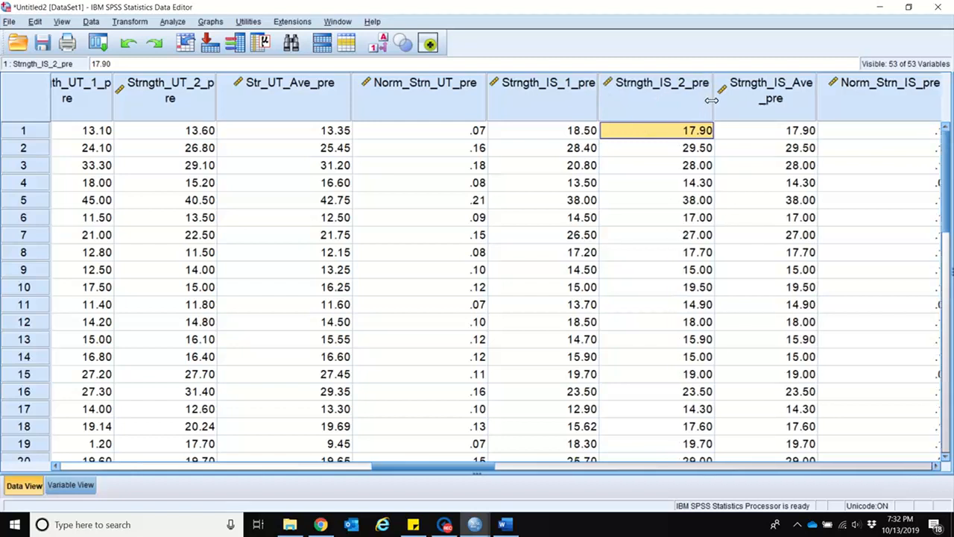
{"action": "left_click_drag", "start_coordinate": [812, 98], "coordinate": [836, 97]}
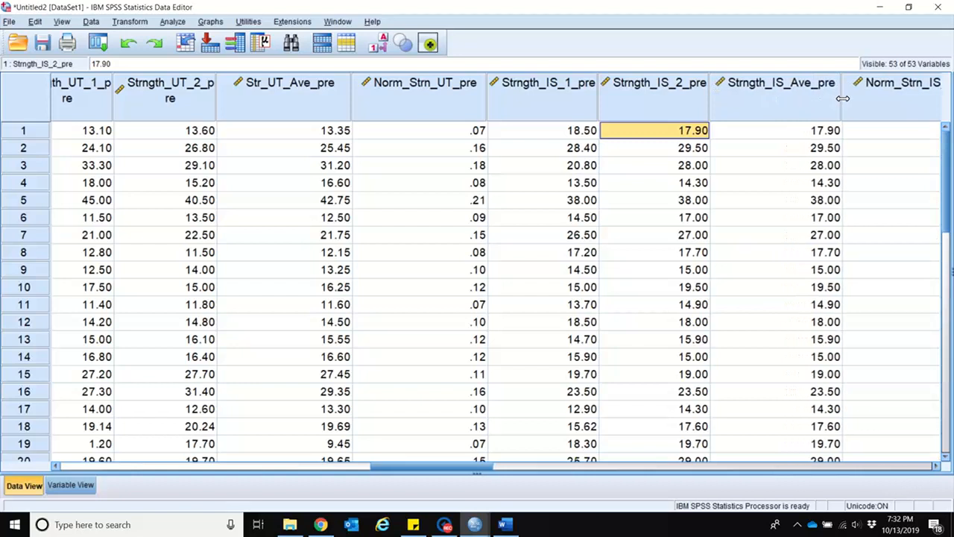
Widen the Strngth_LT_1_pre and Strngth_LT_2_pre columns in the data grid so their full names fit on one line
{"action": "left_click", "coordinate": [936, 466]}
{"action": "left_click", "coordinate": [936, 467]}
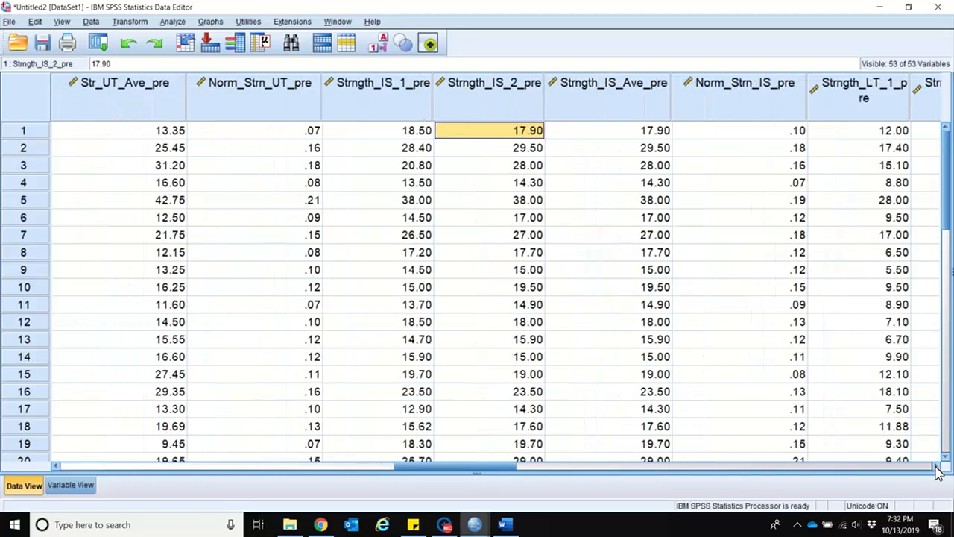
{"action": "left_click", "coordinate": [936, 466]}
{"action": "left_click", "coordinate": [936, 467]}
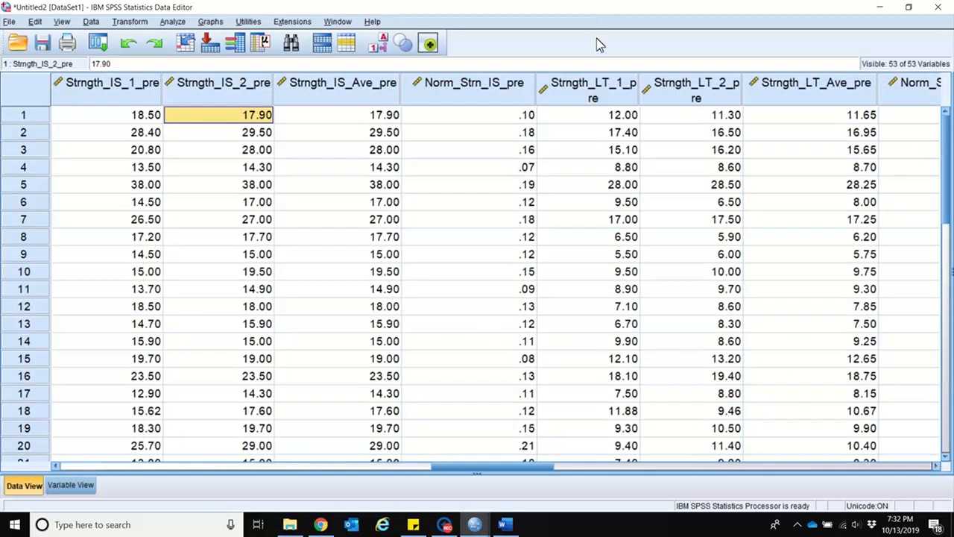
{"action": "left_click_drag", "start_coordinate": [641, 88], "coordinate": [671, 88]}
{"action": "left_click_drag", "start_coordinate": [776, 95], "coordinate": [807, 95]}
Examine the post-test strength columns in the data for variables with a wrong type, as far as Norm_Strn_IS_post
{"action": "left_click", "coordinate": [938, 466]}
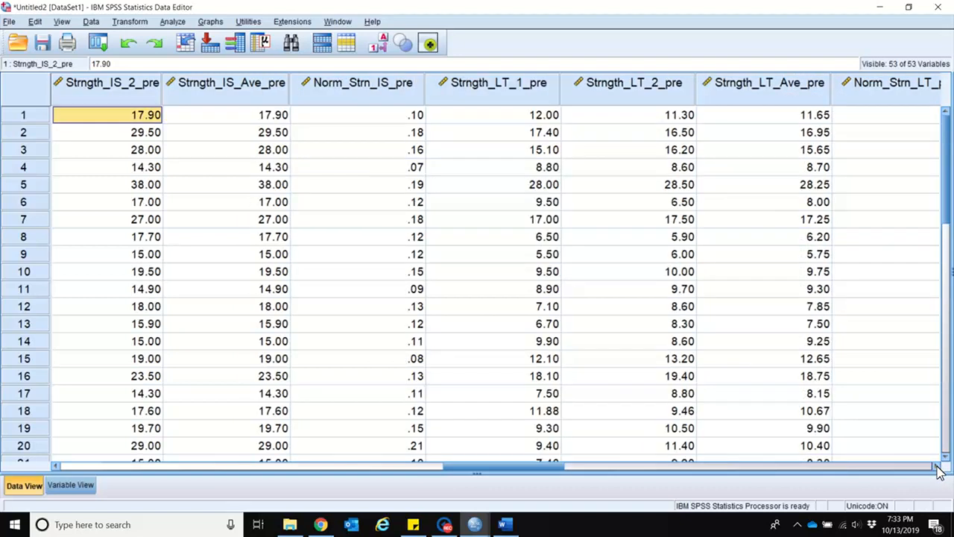
{"action": "left_click", "coordinate": [938, 467]}
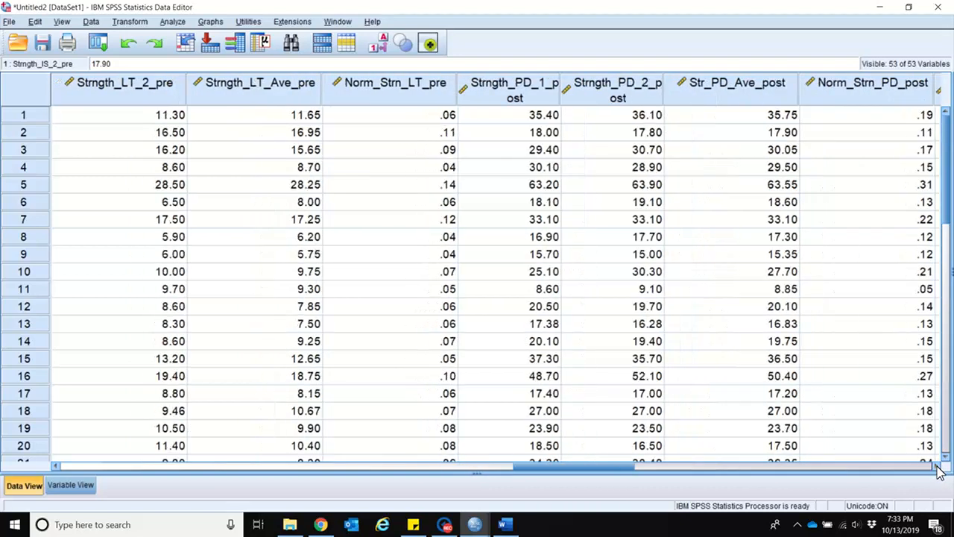
{"action": "left_click", "coordinate": [938, 467]}
{"action": "left_click", "coordinate": [938, 467]}
{"action": "left_click", "coordinate": [938, 466]}
{"action": "left_click", "coordinate": [938, 466]}
{"action": "left_click", "coordinate": [939, 466]}
{"action": "left_click", "coordinate": [938, 466]}
{"action": "left_click", "coordinate": [938, 466]}
{"action": "left_click", "coordinate": [938, 466]}
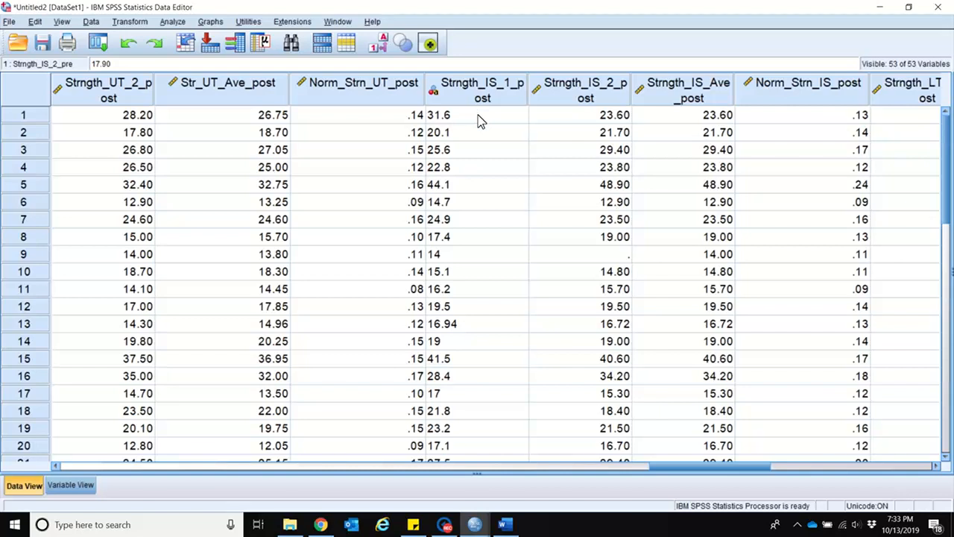
Change the type of the Strngth_IS_1_post variable from String to Numeric with 2 decimal places
{"action": "left_click", "coordinate": [69, 485]}
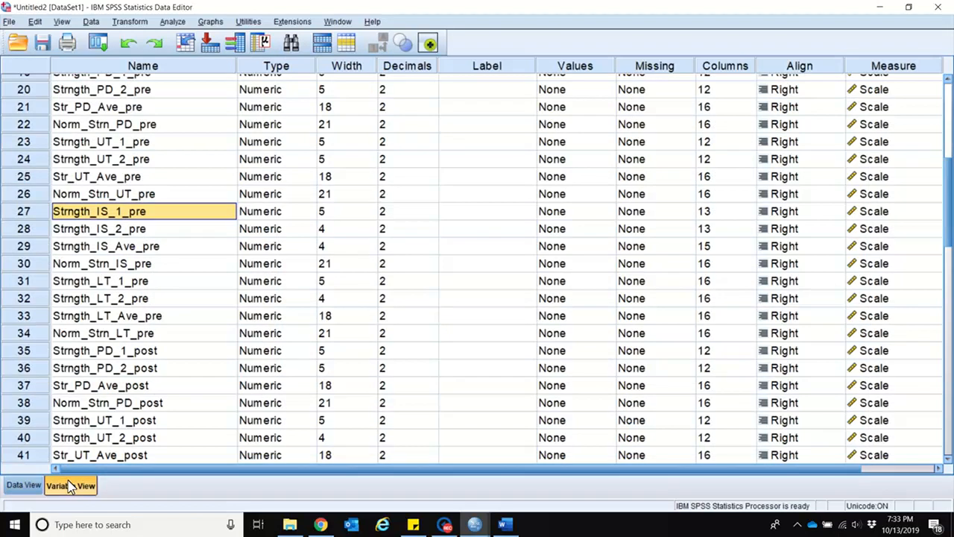
{"action": "left_click", "coordinate": [271, 301]}
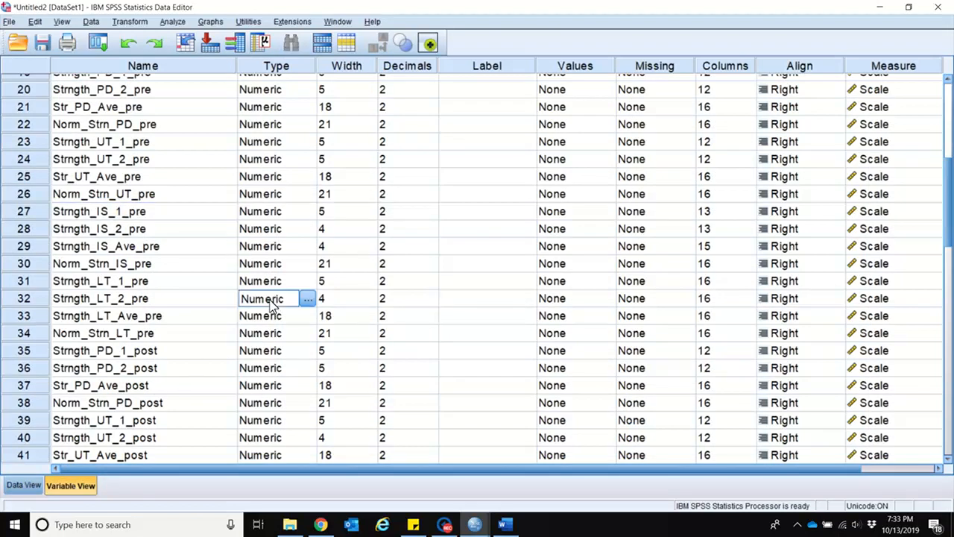
{"action": "key", "text": "Down"}
{"action": "key", "text": "Down"}
{"action": "key", "text": "Down"}
{"action": "key", "text": "Down"}
{"action": "key", "text": "Down"}
{"action": "key", "text": "Down"}
{"action": "key", "text": "Down"}
{"action": "key", "text": "Down"}
{"action": "key", "text": "Down"}
{"action": "key", "text": "Down"}
{"action": "key", "text": "Down"}
{"action": "key", "text": "Down"}
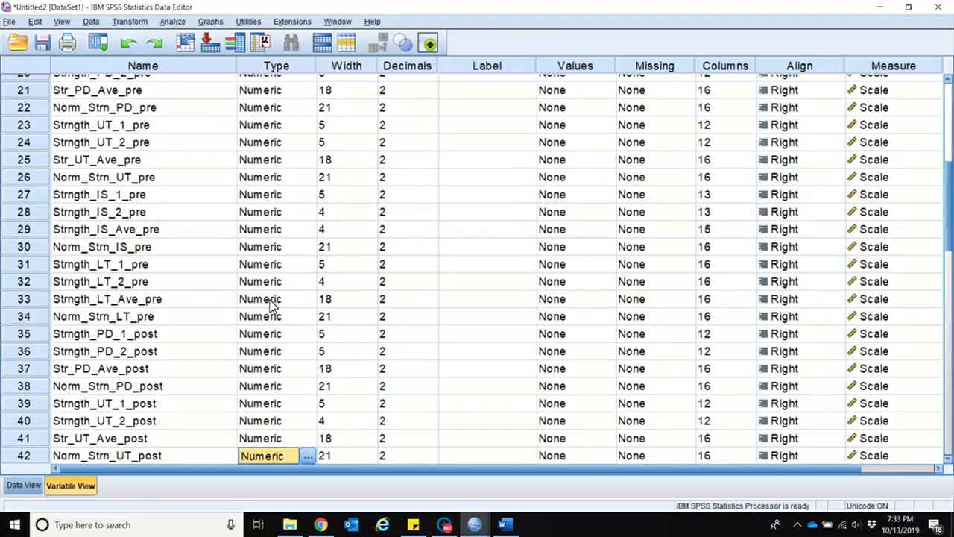
{"action": "key", "text": "Up"}
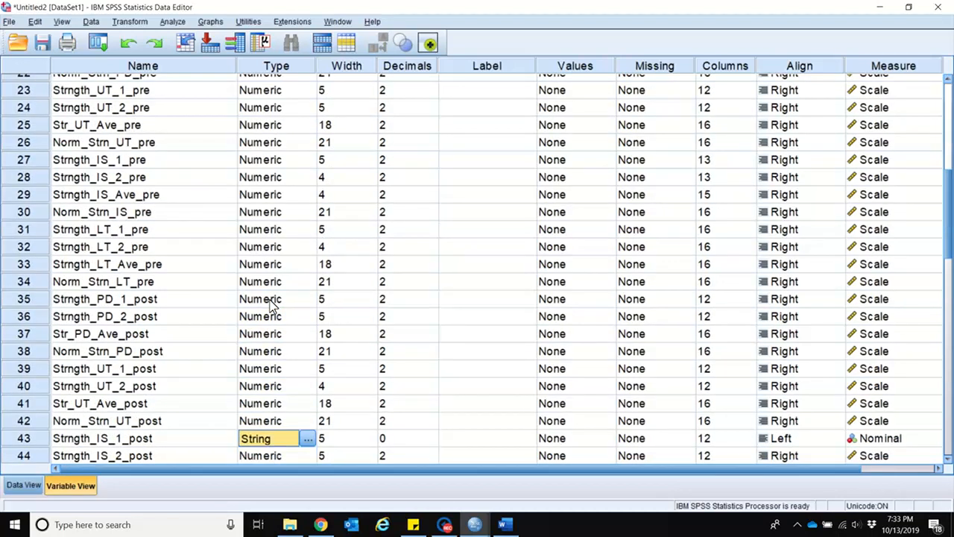
{"action": "left_click", "coordinate": [308, 438]}
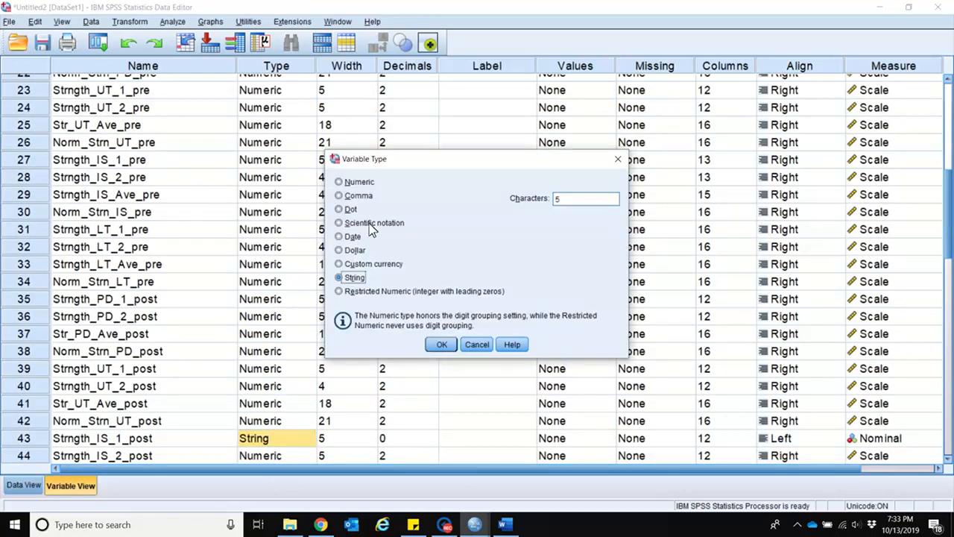
{"action": "left_click", "coordinate": [351, 182]}
{"action": "left_click", "coordinate": [597, 217]}
{"action": "type", "text": "2"}
{"action": "left_click", "coordinate": [438, 344]}
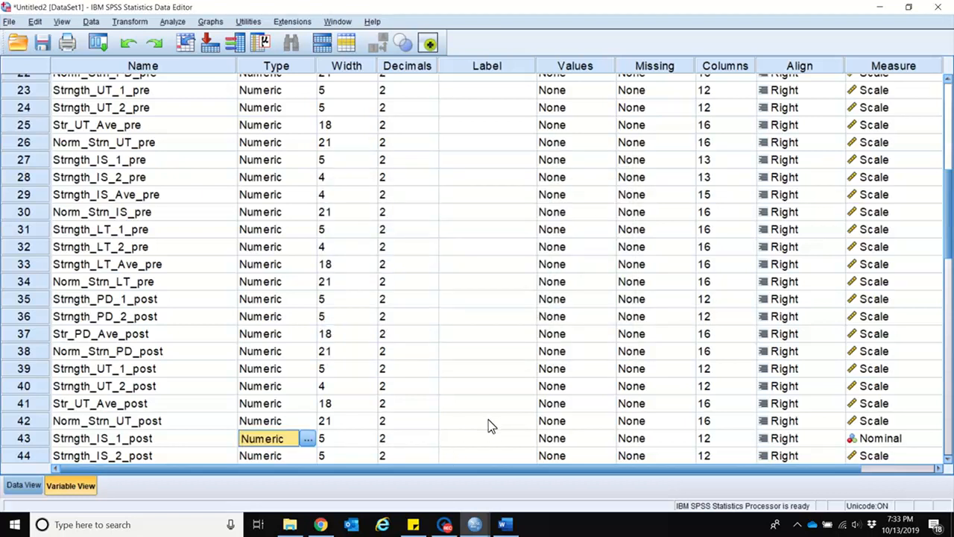
Set the measurement level of the Strngth_IS_1_post variable to Scale
{"action": "left_click", "coordinate": [485, 441]}
{"action": "key", "text": "Tab"}
{"action": "key", "text": "Tab"}
{"action": "key", "text": "Tab"}
{"action": "key", "text": "Tab"}
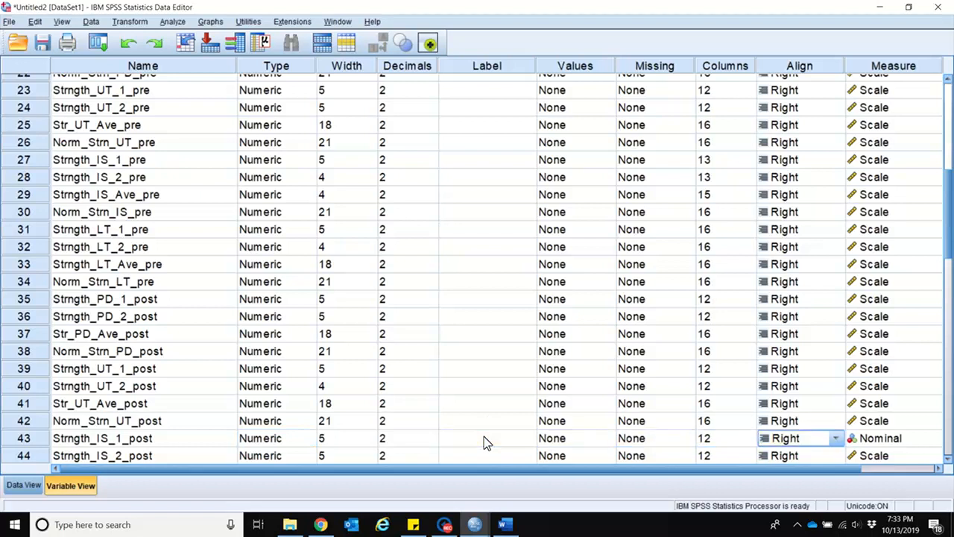
{"action": "key", "text": "Tab"}
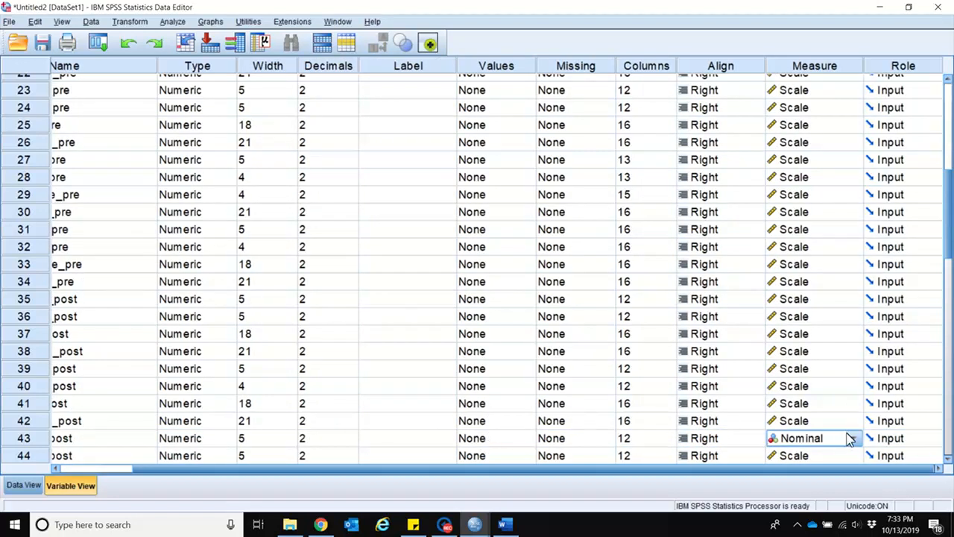
{"action": "left_click", "coordinate": [857, 439]}
{"action": "left_click", "coordinate": [826, 457]}
{"action": "key", "text": "shift+Tab"}
{"action": "key", "text": "shift+Tab"}
{"action": "key", "text": "shift+Tab"}
{"action": "key", "text": "shift+Tab"}
{"action": "key", "text": "shift+Tab"}
{"action": "key", "text": "shift+Tab"}
{"action": "key", "text": "shift+Tab"}
{"action": "key", "text": "shift+Tab"}
{"action": "key", "text": "shift+Tab"}
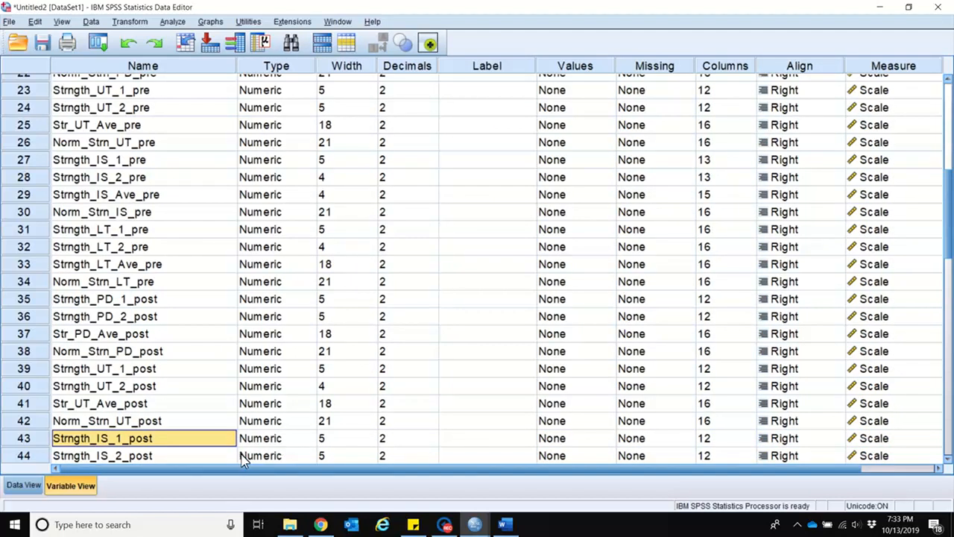
Widen the Strngth_IS_1_post column in the data grid and examine the data across to the Comp column
{"action": "left_click", "coordinate": [22, 486]}
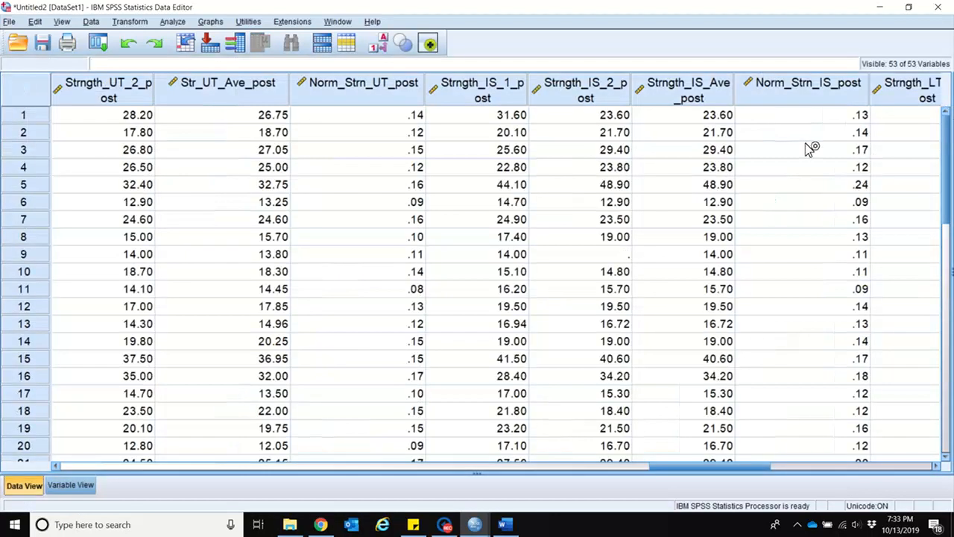
{"action": "left_click", "coordinate": [467, 120]}
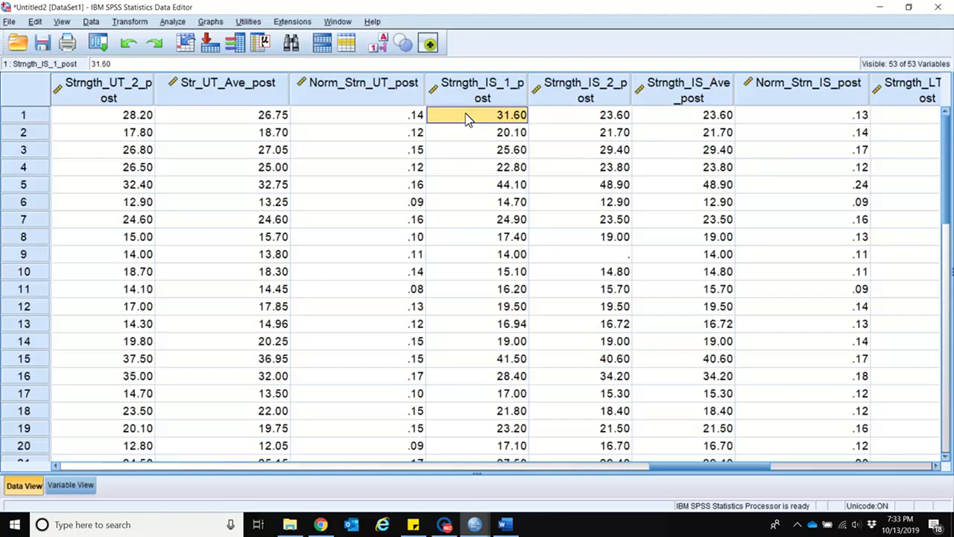
{"action": "left_click_drag", "start_coordinate": [528, 88], "coordinate": [552, 88]}
{"action": "left_click_drag", "start_coordinate": [709, 472], "coordinate": [872, 499]}
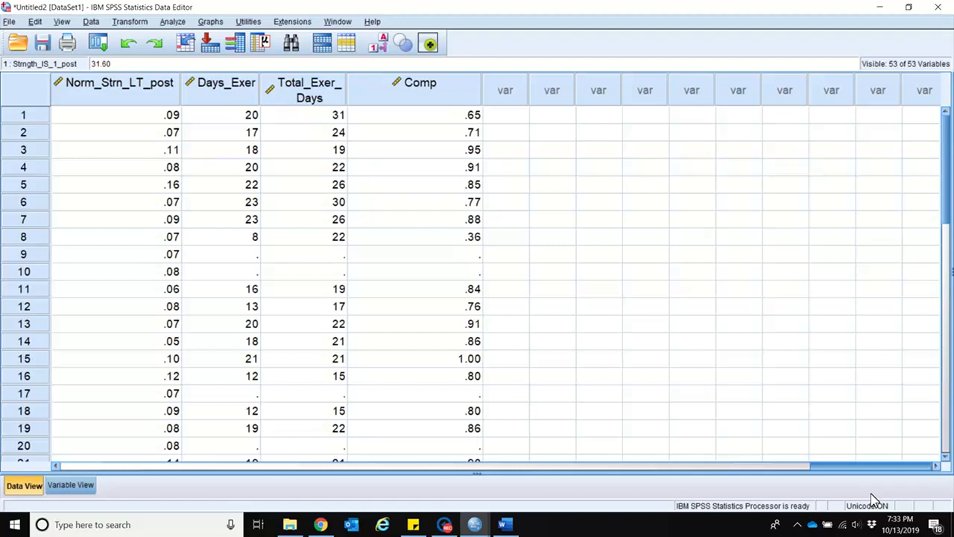
Widen the Penn_Satis_post column in the data grid so its name fits on one line
{"action": "left_click_drag", "start_coordinate": [872, 499], "coordinate": [300, 527]}
{"action": "left_click_drag", "start_coordinate": [301, 466], "coordinate": [278, 466]}
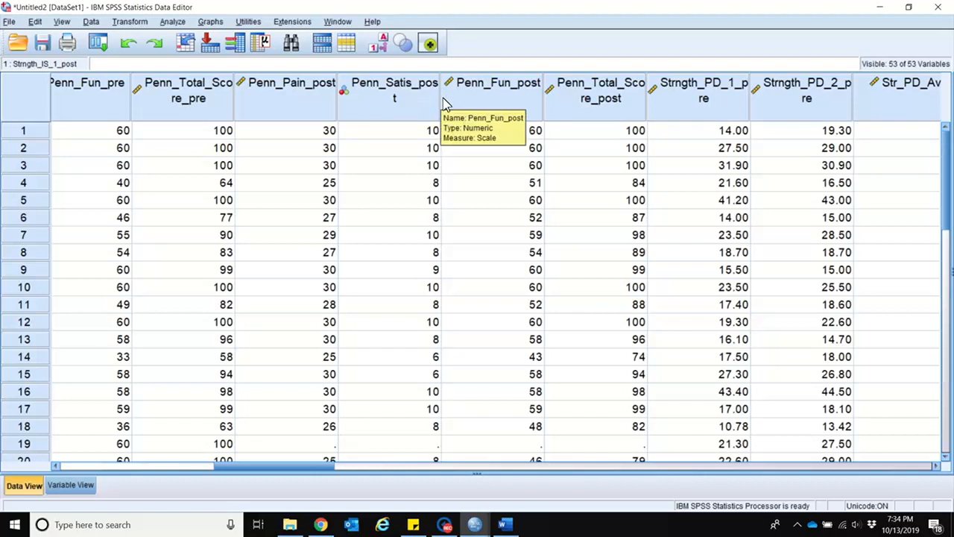
{"action": "left_click_drag", "start_coordinate": [441, 100], "coordinate": [455, 99]}
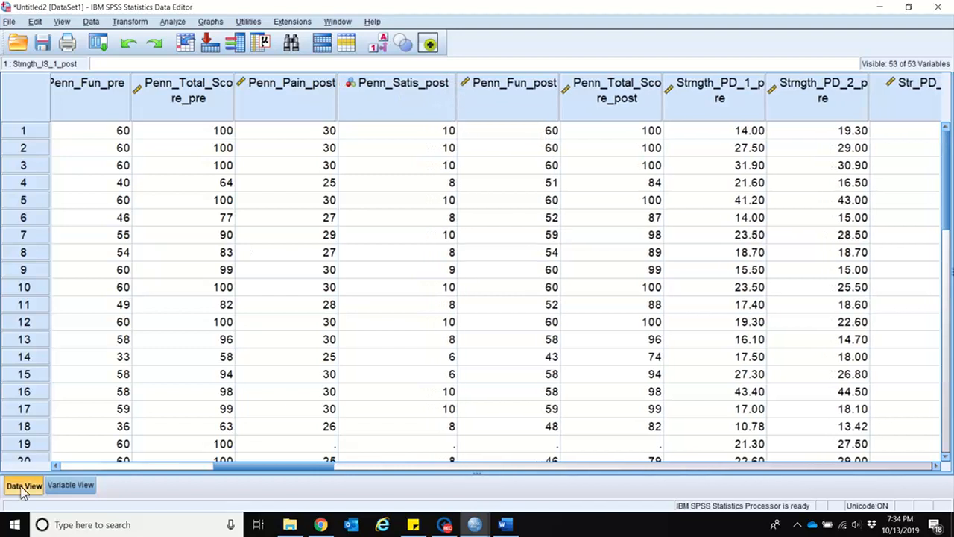
Set the measurement level of the Penn_Satis_post variable to Scale
{"action": "left_click", "coordinate": [66, 487]}
{"action": "key", "text": "Up"}
{"action": "key", "text": "Up"}
{"action": "key", "text": "Up"}
{"action": "key", "text": "Up"}
{"action": "key", "text": "Up"}
{"action": "key", "text": "Up"}
{"action": "key", "text": "Up"}
{"action": "key", "text": "Up"}
{"action": "key", "text": "Up"}
{"action": "key", "text": "Up"}
{"action": "key", "text": "Up"}
{"action": "key", "text": "Up"}
{"action": "key", "text": "Up"}
{"action": "key", "text": "Up"}
{"action": "key", "text": "Up"}
{"action": "key", "text": "Up"}
{"action": "key", "text": "Up"}
{"action": "key", "text": "Up"}
{"action": "key", "text": "Up"}
{"action": "key", "text": "Up"}
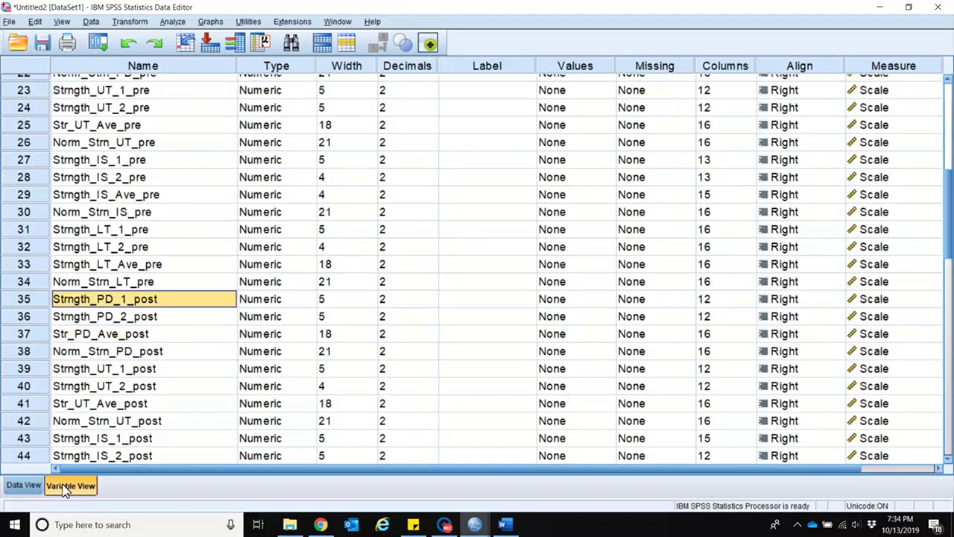
{"action": "key", "text": "Down"}
{"action": "key", "text": "Down"}
{"action": "key", "text": "Down"}
{"action": "key", "text": "Down"}
{"action": "key", "text": "Down"}
{"action": "key", "text": "Down"}
{"action": "key", "text": "Down"}
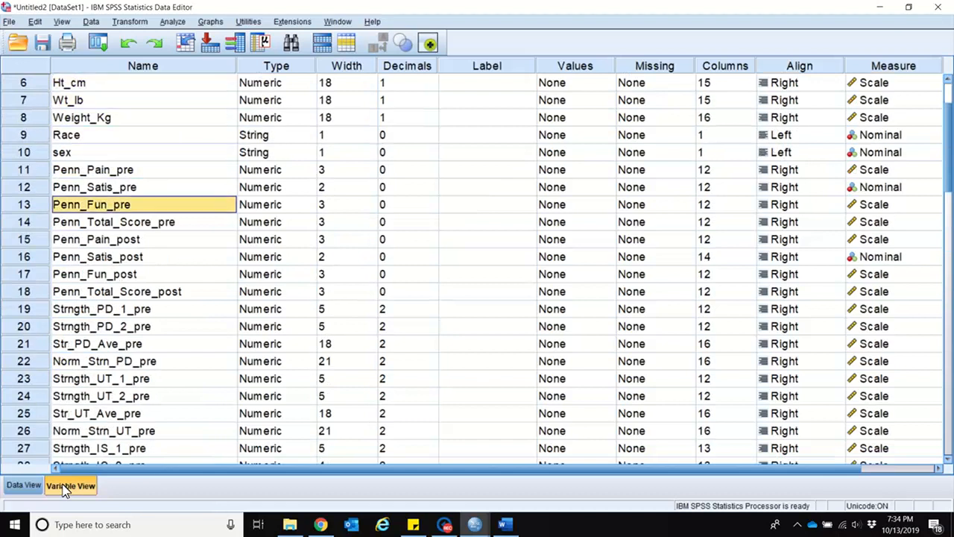
{"action": "key", "text": "Down"}
{"action": "key", "text": "Down"}
{"action": "key", "text": "Down"}
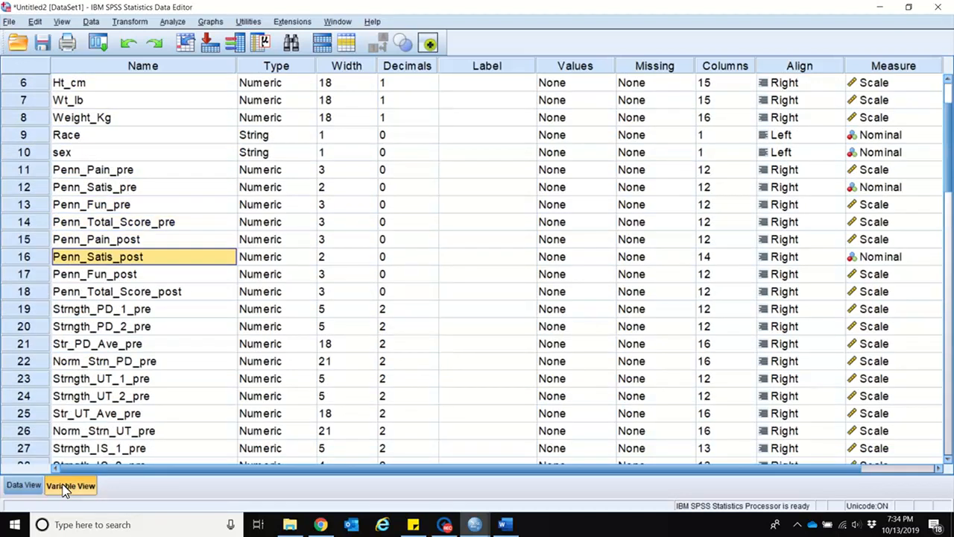
{"action": "key", "text": "Right"}
{"action": "key", "text": "Right"}
{"action": "key", "text": "Right"}
{"action": "key", "text": "Right"}
{"action": "key", "text": "Right"}
{"action": "key", "text": "Right"}
{"action": "key", "text": "Right"}
{"action": "key", "text": "Right"}
{"action": "key", "text": "Right"}
{"action": "key", "text": "Right"}
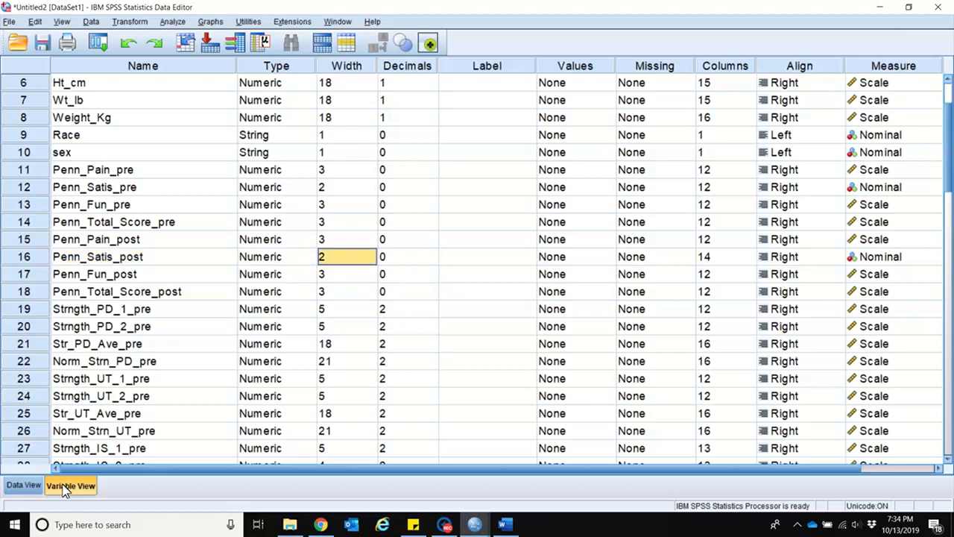
{"action": "key", "text": "Left"}
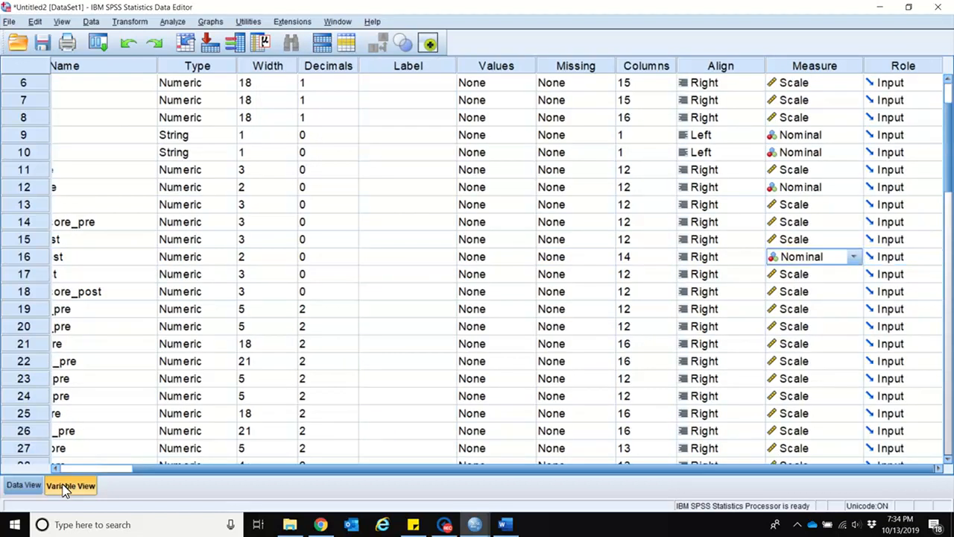
{"action": "left_click", "coordinate": [854, 257]}
{"action": "left_click", "coordinate": [833, 276]}
Set the measurement level of the Penn_Satis_pre variable to Scale
{"action": "left_click", "coordinate": [812, 190]}
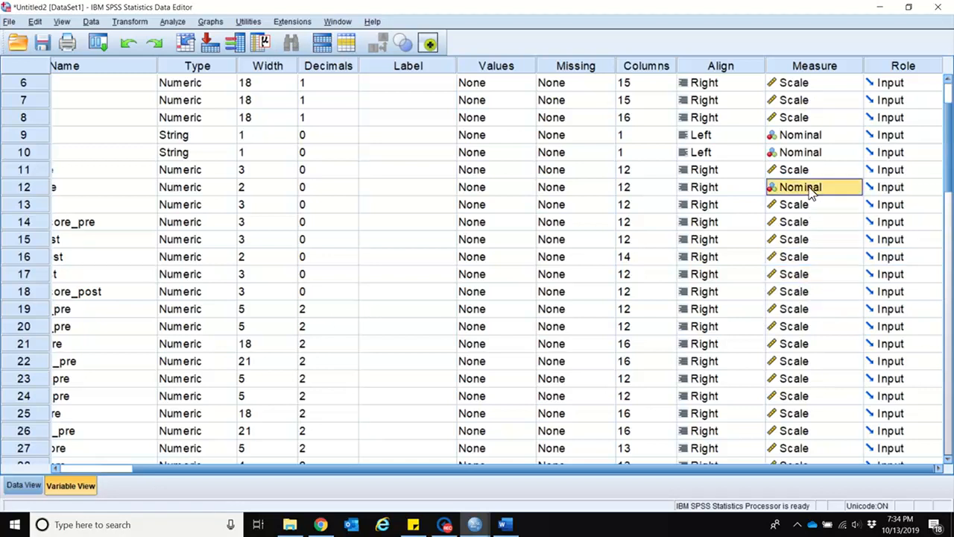
{"action": "key", "text": "Left"}
{"action": "key", "text": "Left"}
{"action": "key", "text": "Left"}
{"action": "key", "text": "Left"}
{"action": "key", "text": "Left"}
{"action": "key", "text": "Left"}
{"action": "key", "text": "Left"}
{"action": "key", "text": "Left"}
{"action": "key", "text": "Left"}
{"action": "key", "text": "Right"}
{"action": "key", "text": "Right"}
{"action": "key", "text": "Right"}
{"action": "key", "text": "Right"}
{"action": "key", "text": "Right"}
{"action": "key", "text": "Right"}
{"action": "key", "text": "Right"}
{"action": "key", "text": "Right"}
{"action": "key", "text": "Right"}
{"action": "key", "text": "Right"}
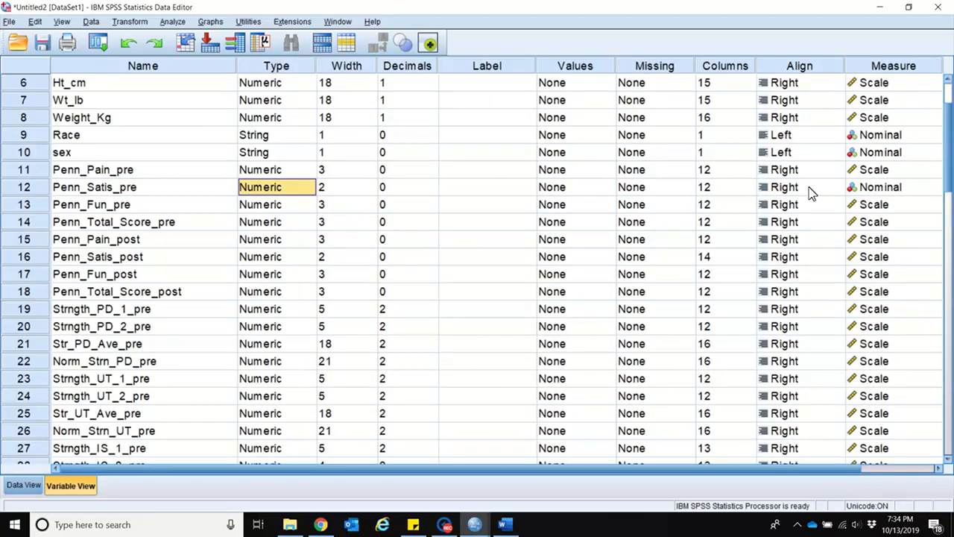
{"action": "key", "text": "Left"}
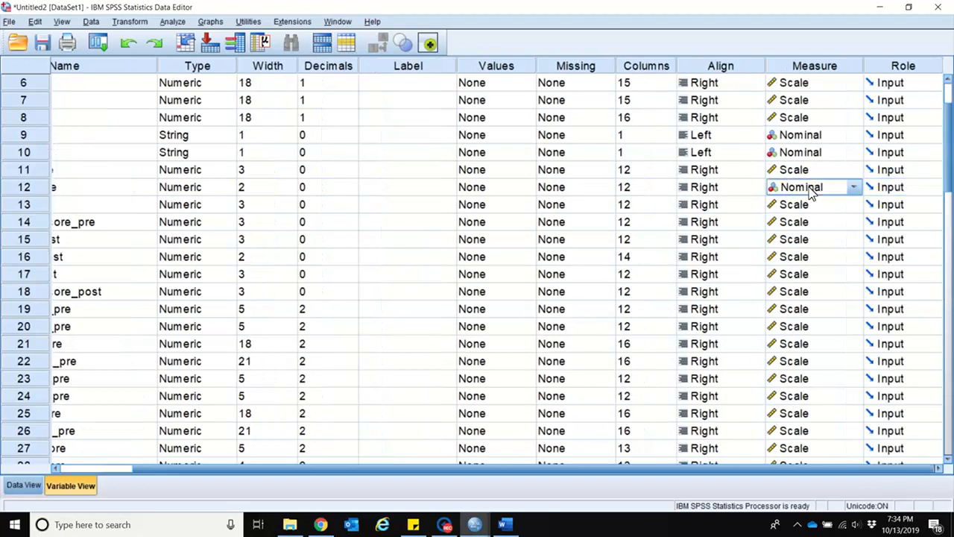
{"action": "left_click", "coordinate": [853, 187]}
{"action": "left_click", "coordinate": [835, 208]}
{"action": "left_click", "coordinate": [826, 186]}
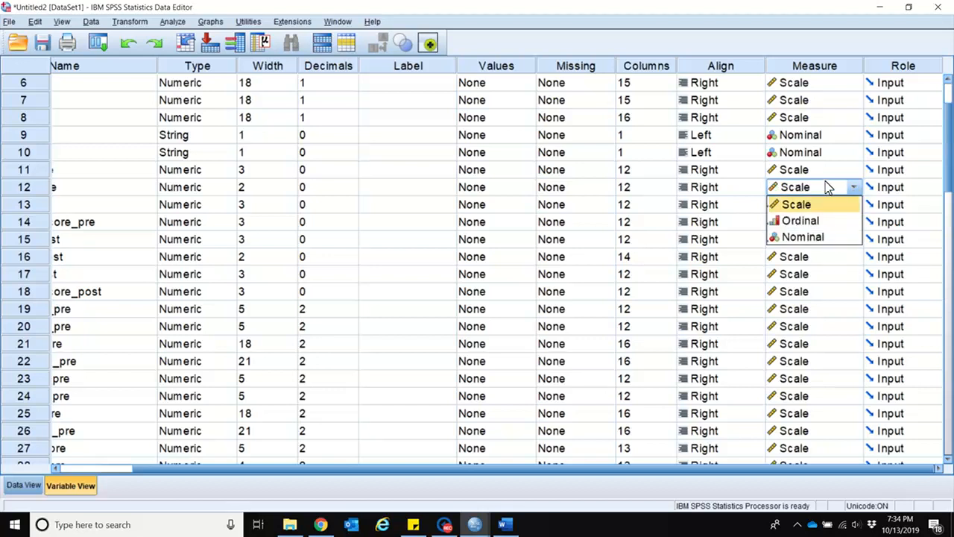
{"action": "key", "text": "Escape"}
{"action": "key", "text": "Left"}
{"action": "key", "text": "Left"}
{"action": "key", "text": "Left"}
{"action": "key", "text": "Left"}
{"action": "key", "text": "Left"}
{"action": "key", "text": "Left"}
{"action": "key", "text": "Left"}
{"action": "key", "text": "Left"}
{"action": "key", "text": "Left"}
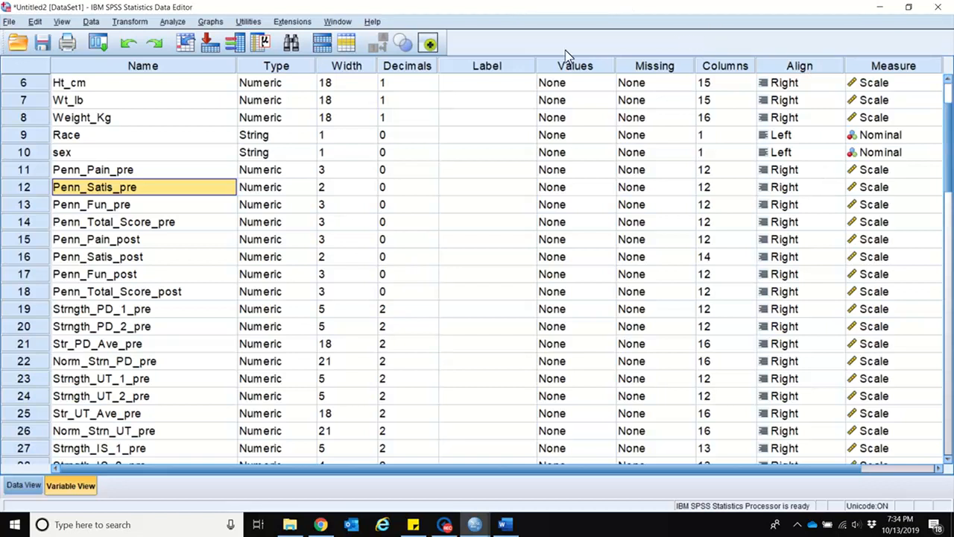
Save the dataset as an SPSS Statistics file named class_data in the RHB720_2019 folder
{"action": "left_click", "coordinate": [42, 43]}
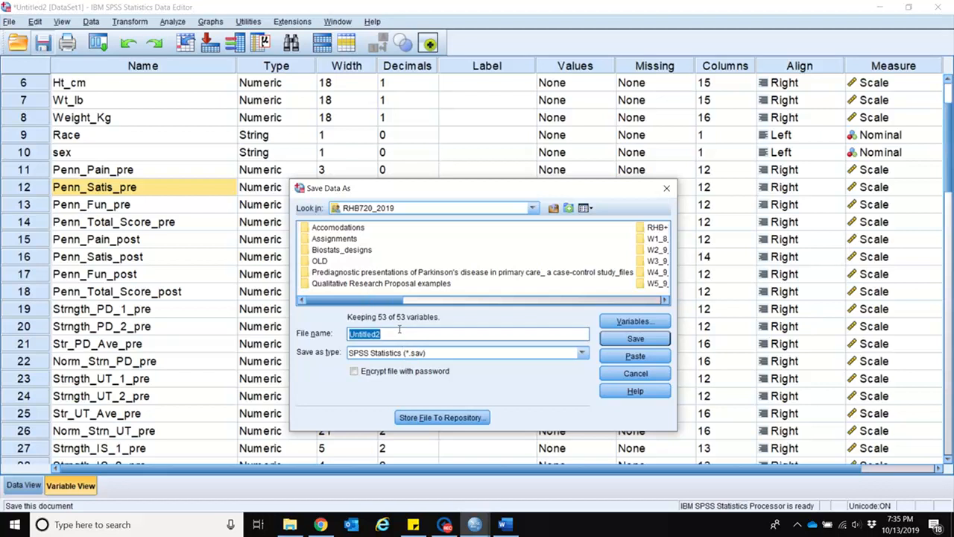
{"action": "type", "text": "da"}
{"action": "type", "text": "ss"}
{"action": "type", "text": "_data"}
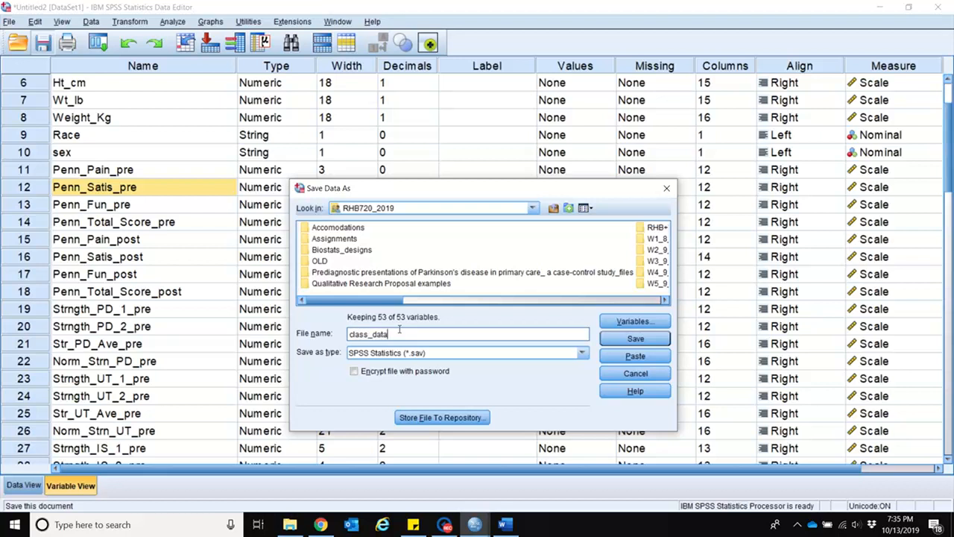
{"action": "left_click", "coordinate": [634, 340]}
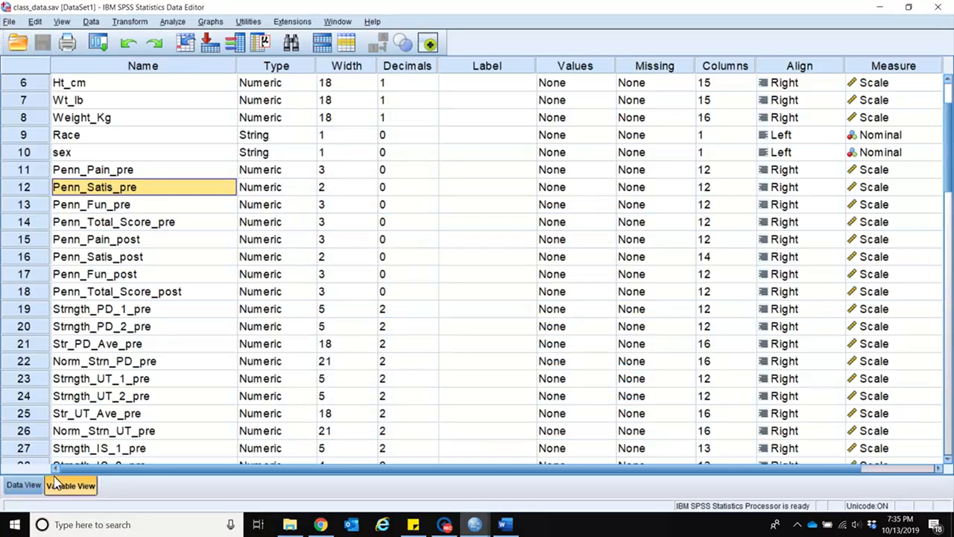
Widen the Race and sex columns in the data grid so their names fit on one line, and return to the variable definitions
{"action": "left_click", "coordinate": [19, 492]}
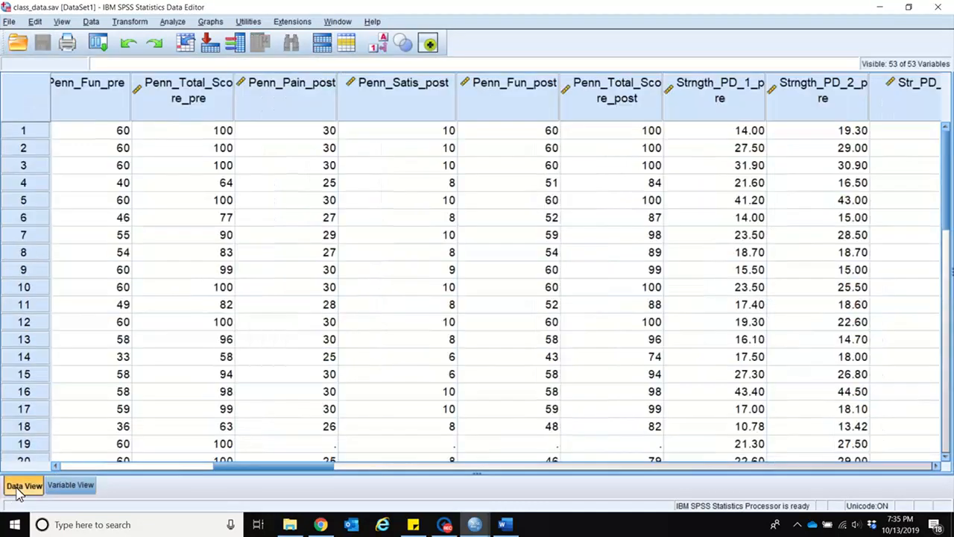
{"action": "left_click_drag", "start_coordinate": [245, 470], "coordinate": [168, 491]}
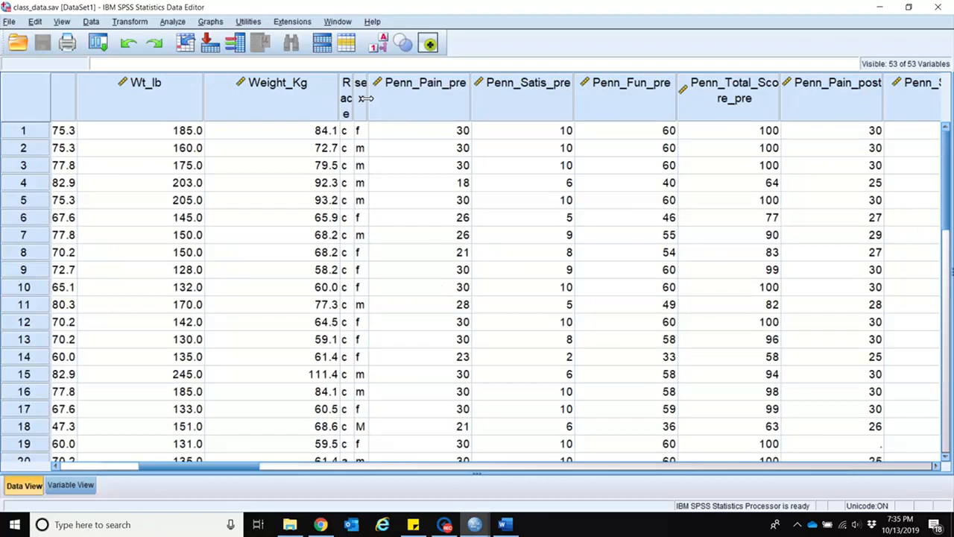
{"action": "left_click_drag", "start_coordinate": [367, 98], "coordinate": [391, 103]}
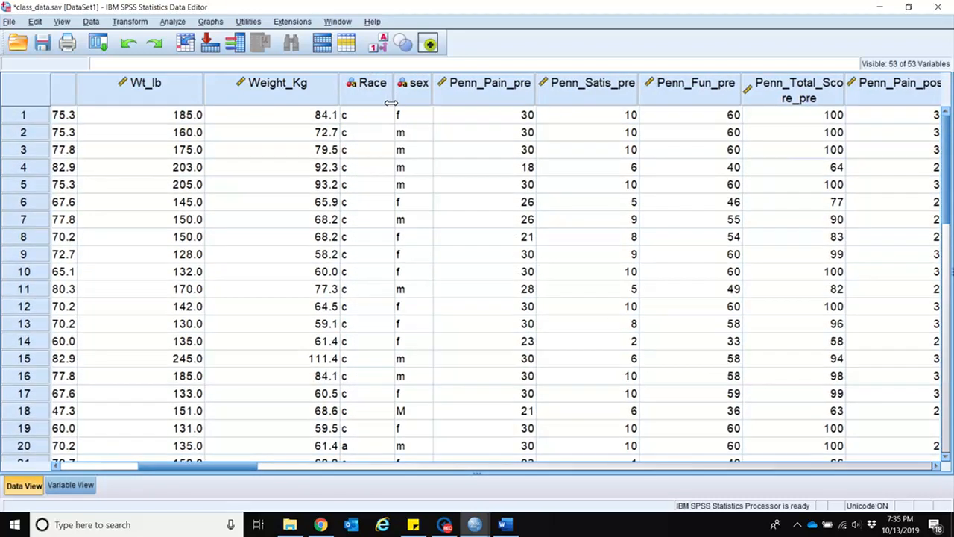
{"action": "left_click", "coordinate": [70, 484]}
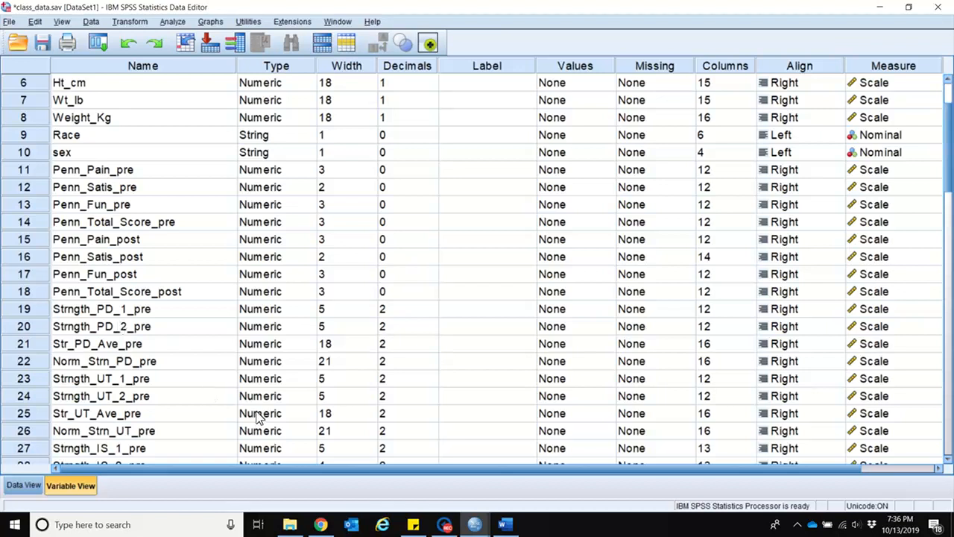
Launch Excel and open the recent Data_Strength_Key workbook
{"action": "mouse_move", "coordinate": [419, 530]}
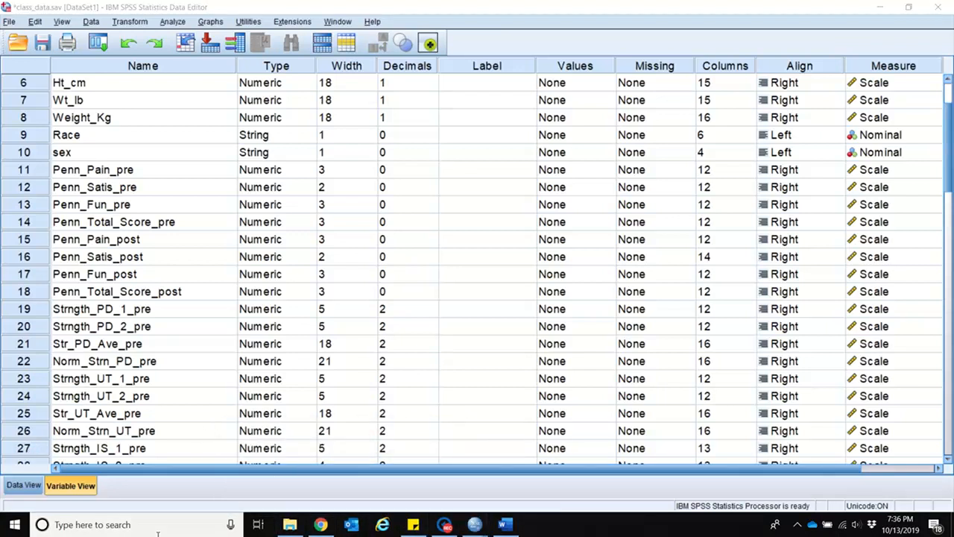
{"action": "left_click", "coordinate": [158, 532]}
{"action": "type", "text": "excel"}
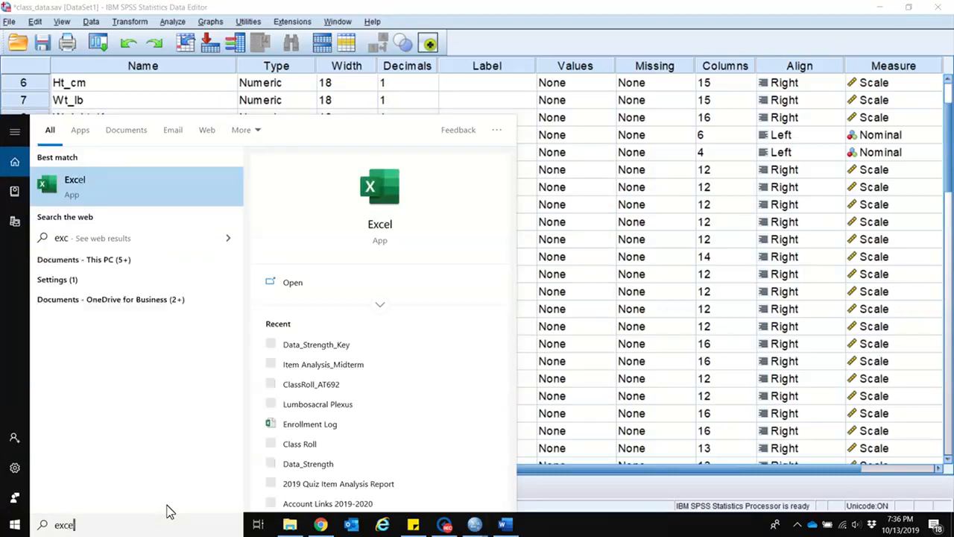
{"action": "key", "text": "Return"}
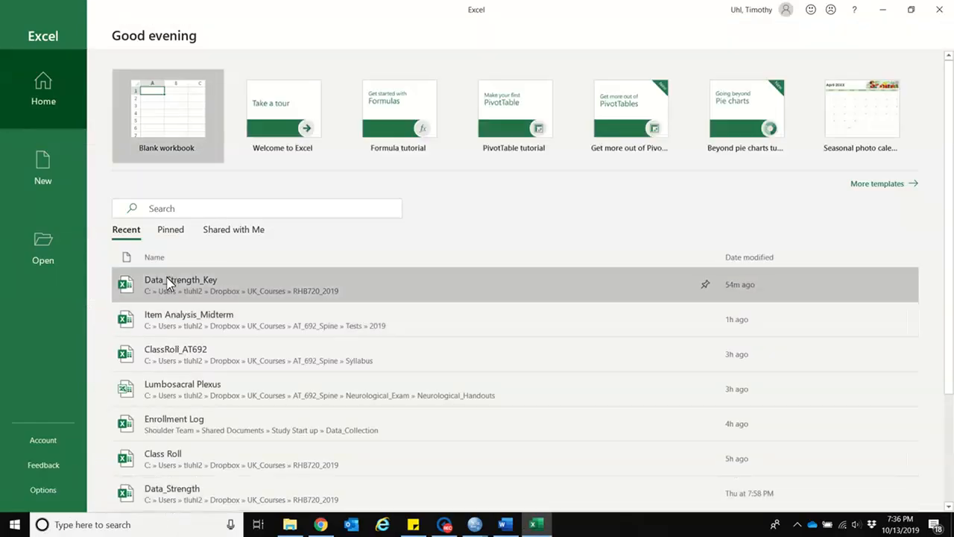
{"action": "left_click", "coordinate": [171, 282]}
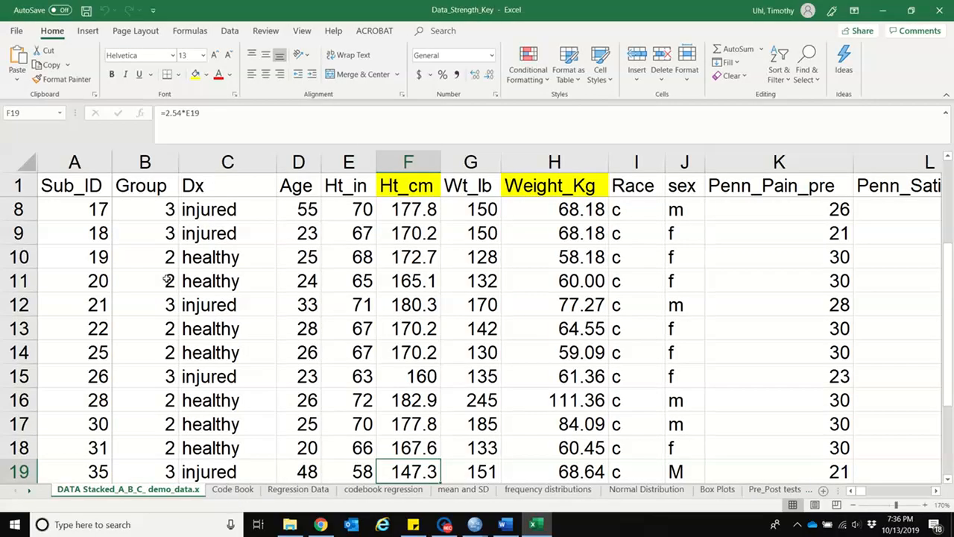
Copy the Code Book descriptions from pre penn pain score to post penn total score, cells B11 to B18
{"action": "left_click", "coordinate": [233, 489]}
{"action": "left_click_drag", "start_coordinate": [949, 397], "coordinate": [945, 228]}
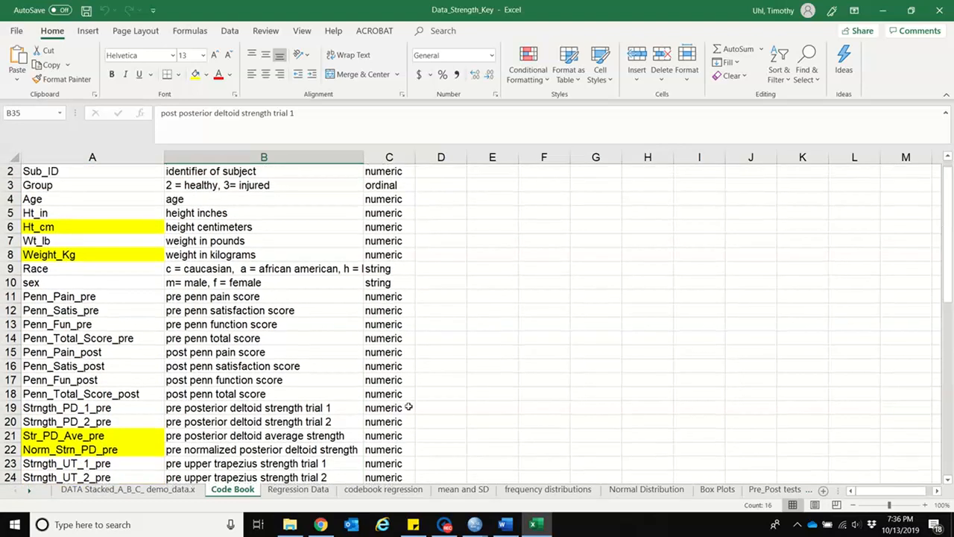
{"action": "left_click", "coordinate": [214, 298]}
{"action": "left_click_drag", "start_coordinate": [214, 298], "coordinate": [215, 395]}
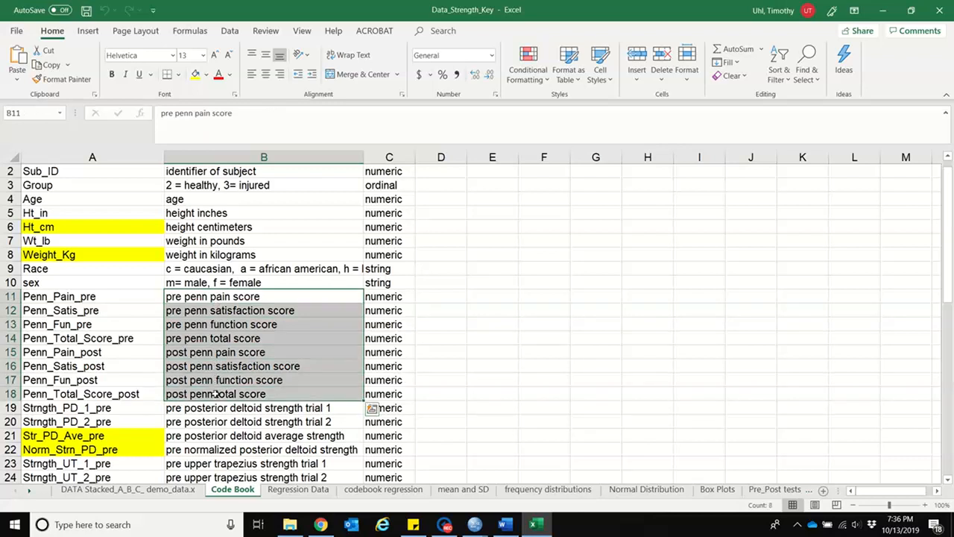
{"action": "key", "text": "ctrl+c"}
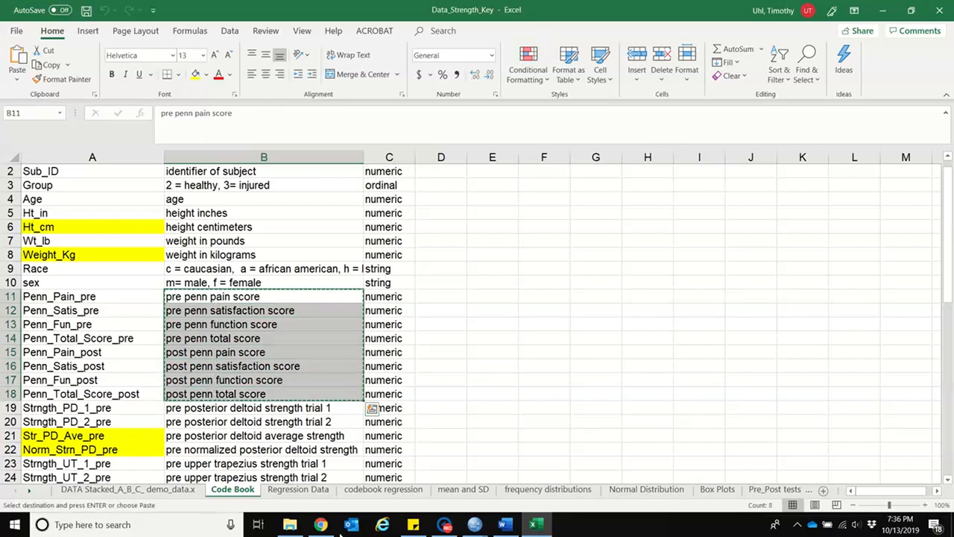
Switch to the SPSS dataset, paste the descriptions as labels for Penn_Pain_pre through Penn_Total_Score_post, and widen the Label column to fit them
{"action": "mouse_move", "coordinate": [538, 526]}
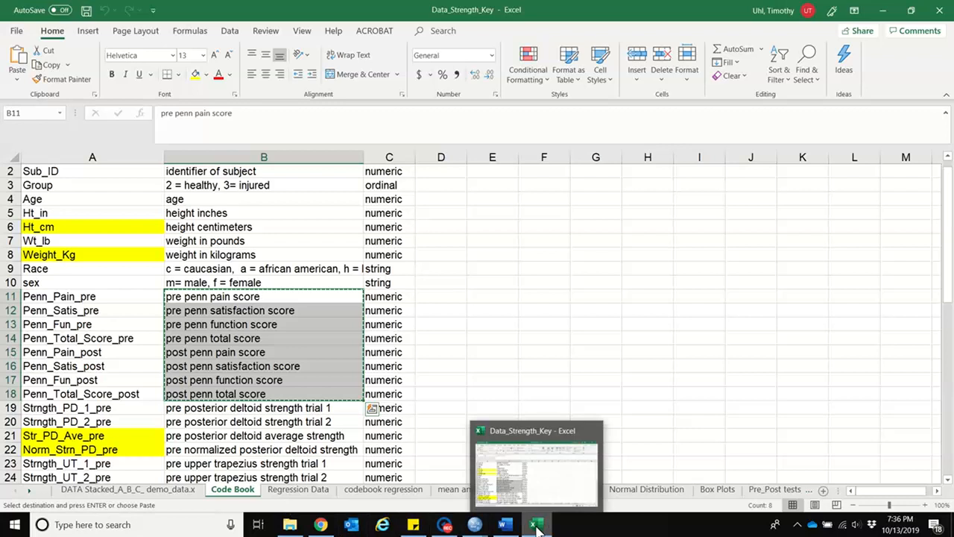
{"action": "mouse_move", "coordinate": [475, 526]}
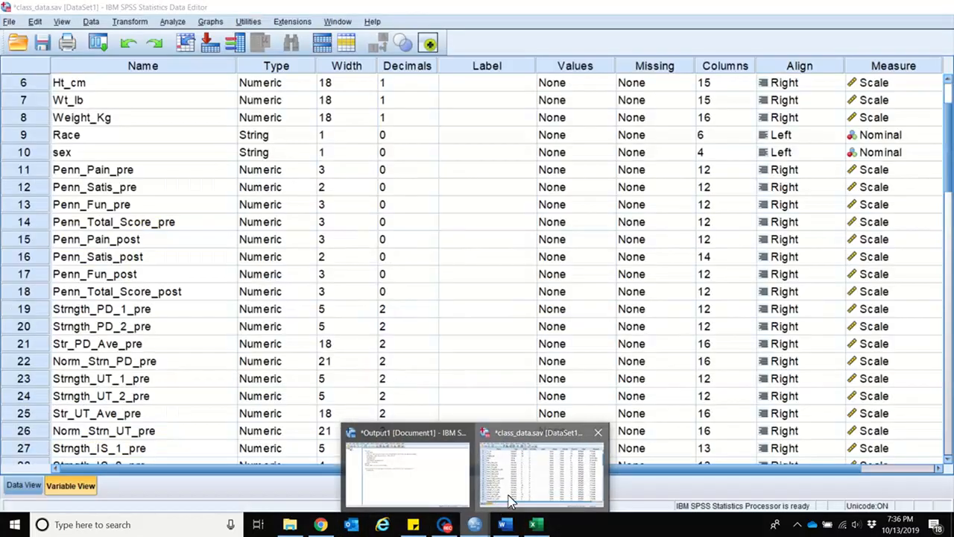
{"action": "left_click", "coordinate": [514, 494]}
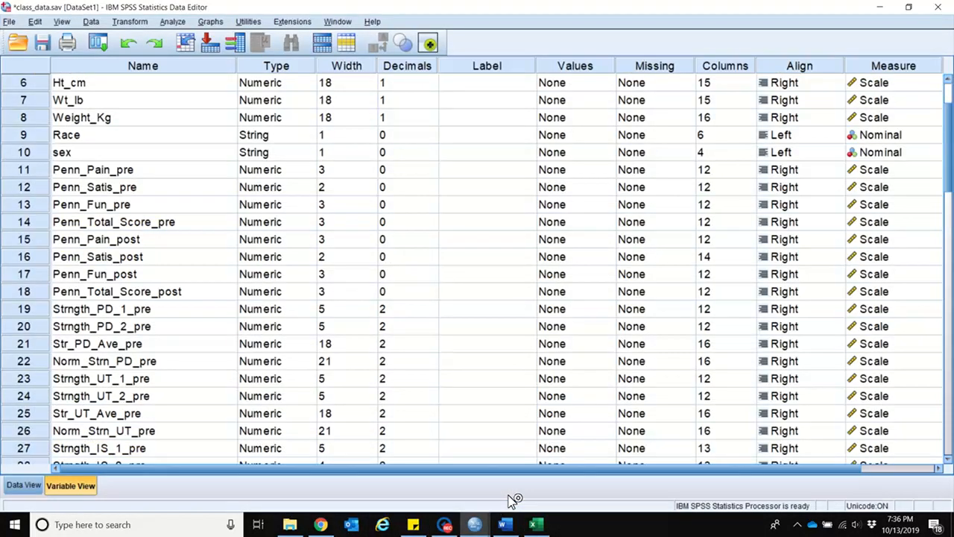
{"action": "left_click_drag", "start_coordinate": [473, 172], "coordinate": [478, 296]}
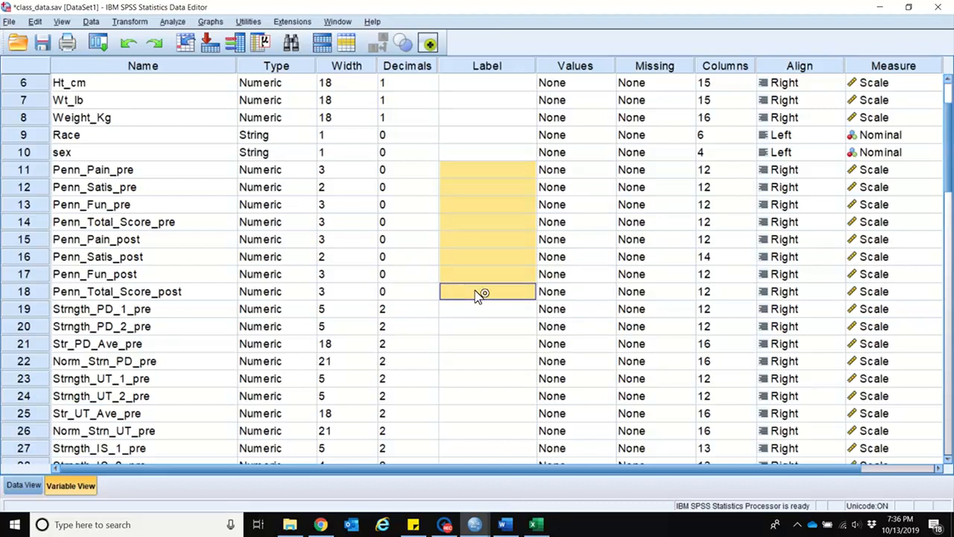
{"action": "key", "text": "ctrl+v"}
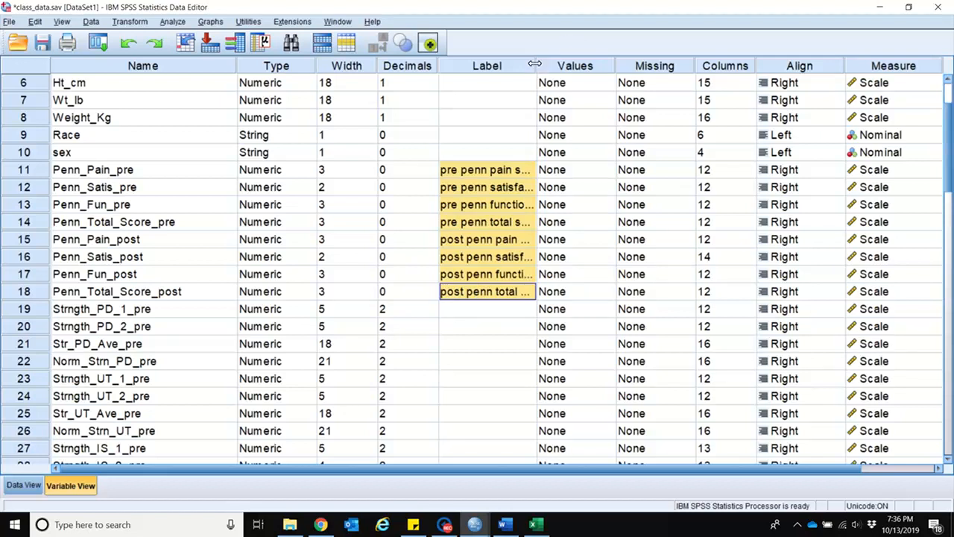
{"action": "left_click_drag", "start_coordinate": [535, 63], "coordinate": [605, 61]}
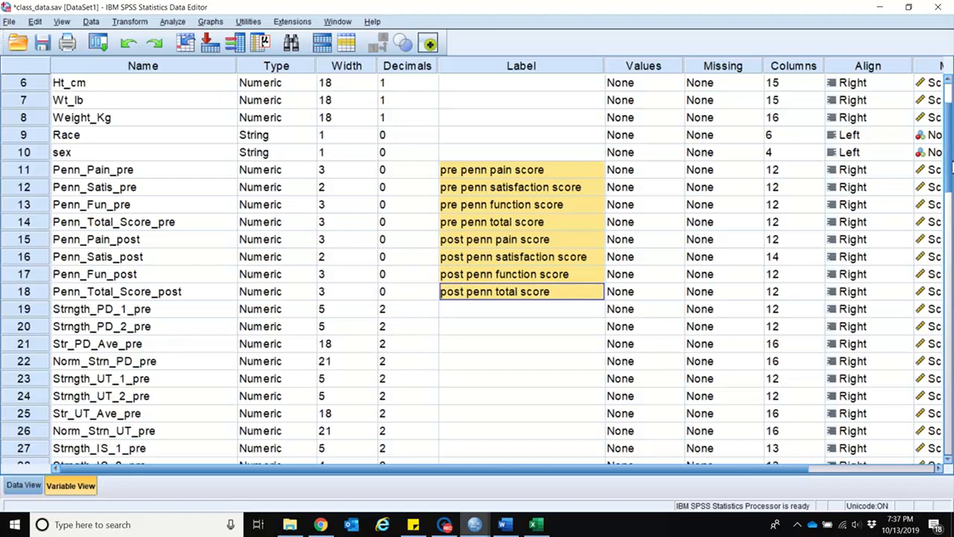
Examine the first variables' definitions and their data columns from Sub_ID to Weight_Kg
{"action": "left_click_drag", "start_coordinate": [949, 170], "coordinate": [949, 119]}
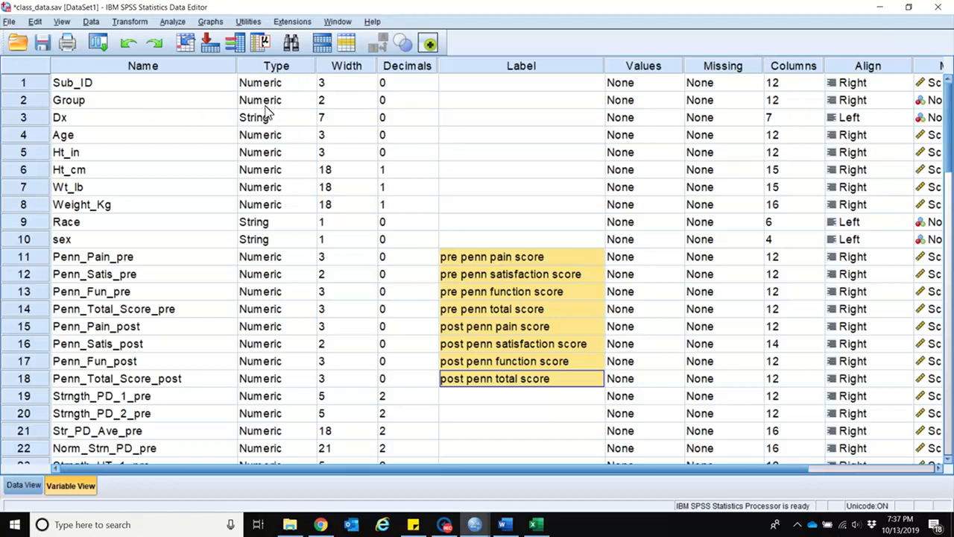
{"action": "left_click", "coordinate": [15, 486]}
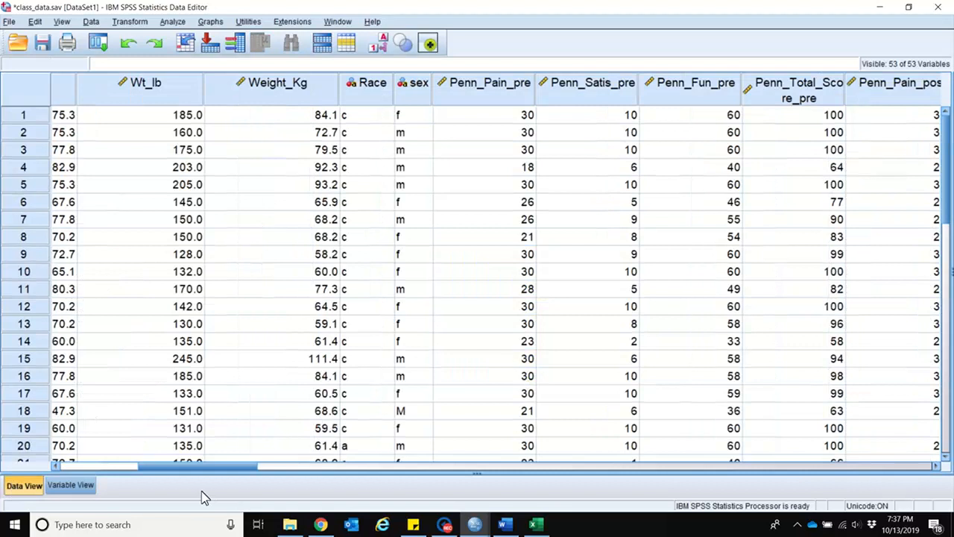
{"action": "left_click_drag", "start_coordinate": [175, 468], "coordinate": [75, 466]}
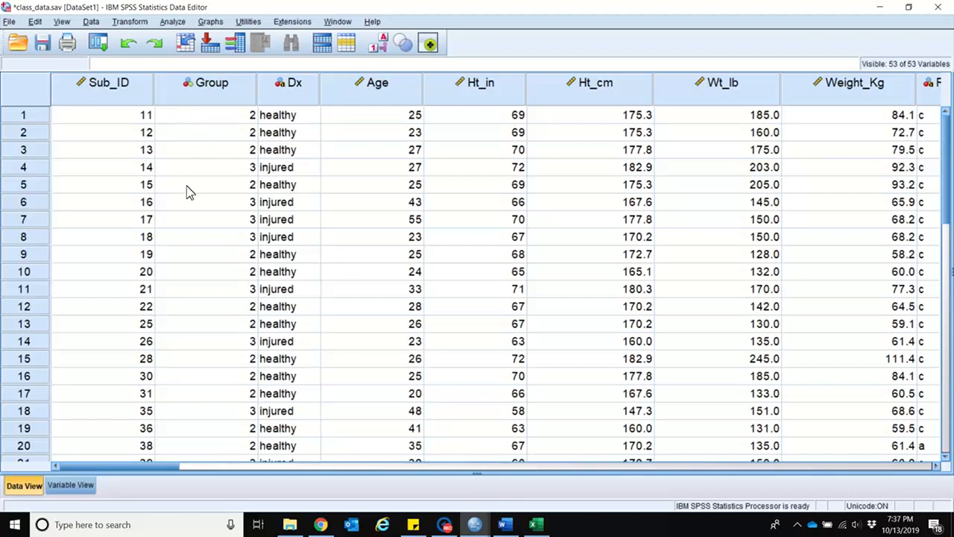
Change the Group variable's measurement level to Scale in the variable definitions
{"action": "mouse_move", "coordinate": [230, 106]}
{"action": "left_click", "coordinate": [74, 485]}
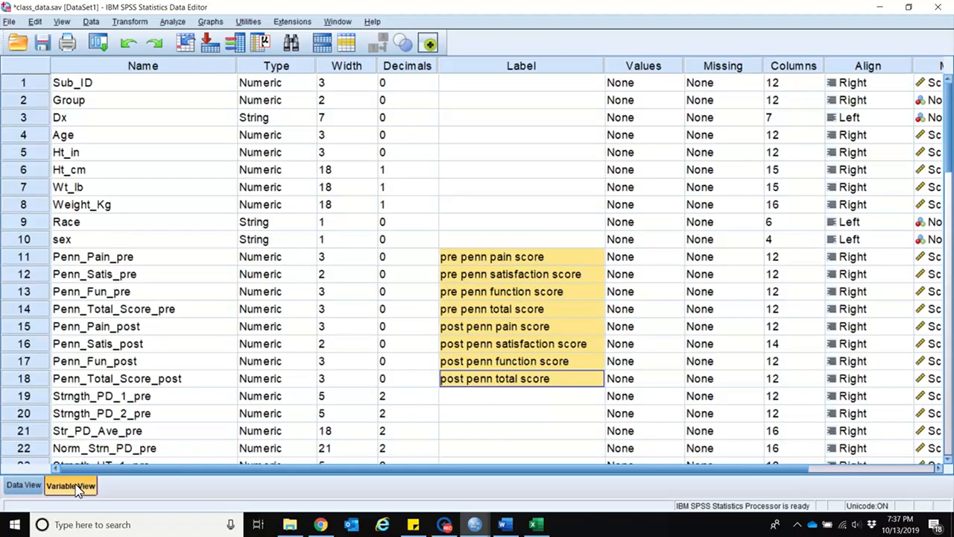
{"action": "left_click", "coordinate": [281, 103]}
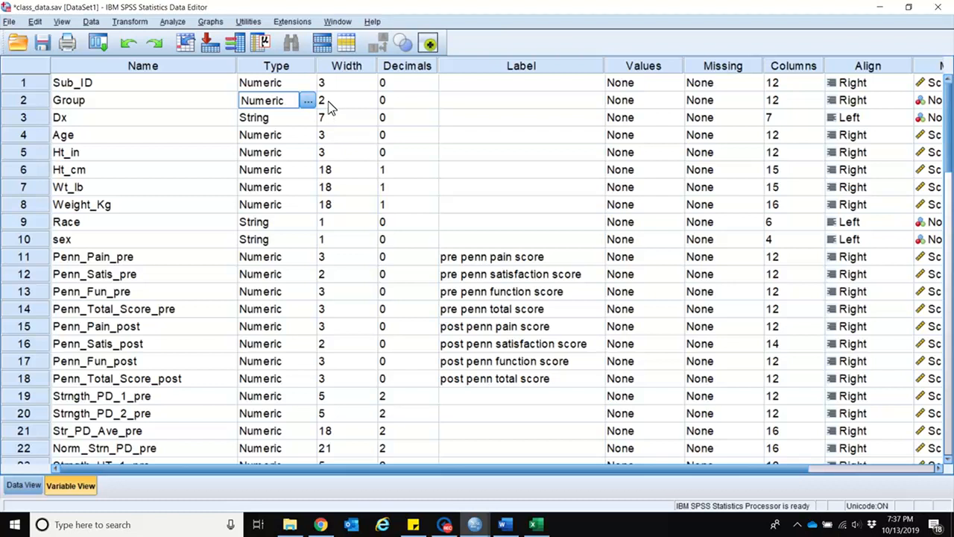
{"action": "left_click", "coordinate": [649, 104]}
{"action": "key", "text": "Tab"}
{"action": "key", "text": "Tab"}
{"action": "key", "text": "Tab"}
{"action": "key", "text": "Tab"}
{"action": "key", "text": "Tab"}
{"action": "key", "text": "shift+Tab"}
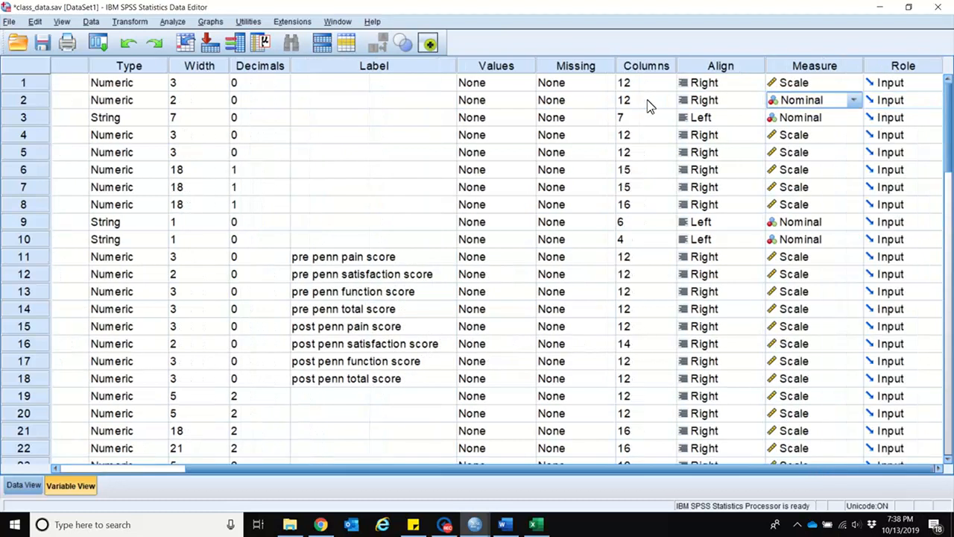
{"action": "left_click", "coordinate": [852, 100]}
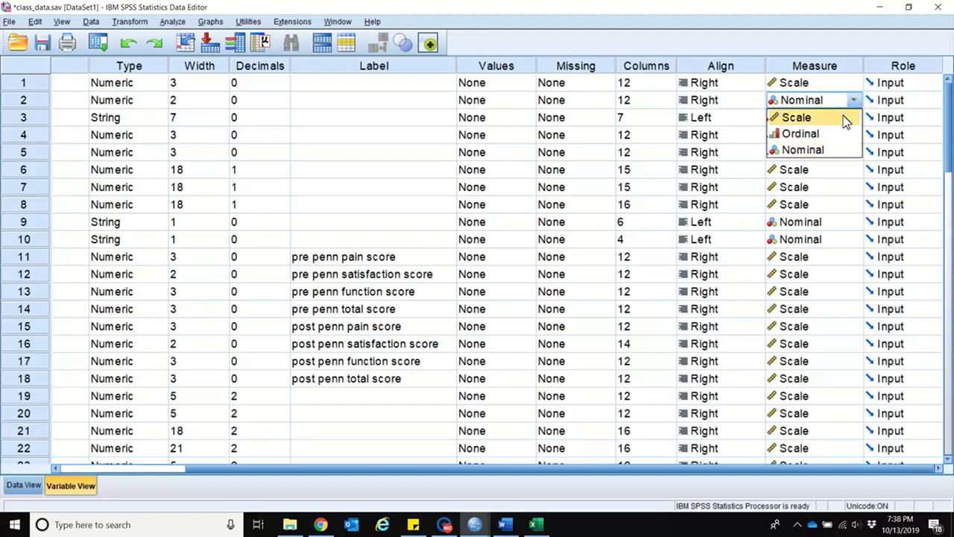
{"action": "left_click", "coordinate": [845, 119]}
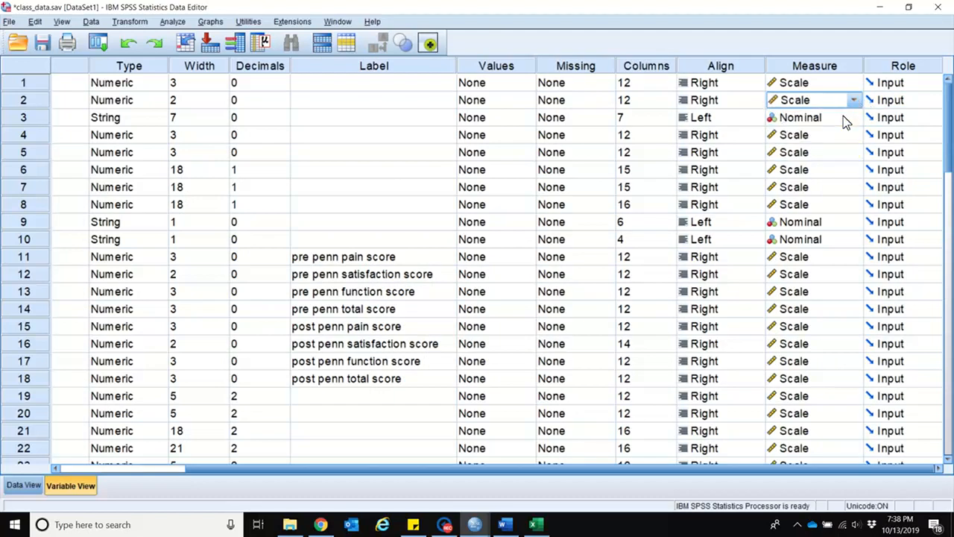
Define value labels for the Group variable: 2 = healthy and 3 = injured
{"action": "left_click", "coordinate": [340, 106]}
{"action": "key", "text": "shift+Tab"}
{"action": "key", "text": "shift+Tab"}
{"action": "key", "text": "shift+Tab"}
{"action": "key", "text": "shift+Tab"}
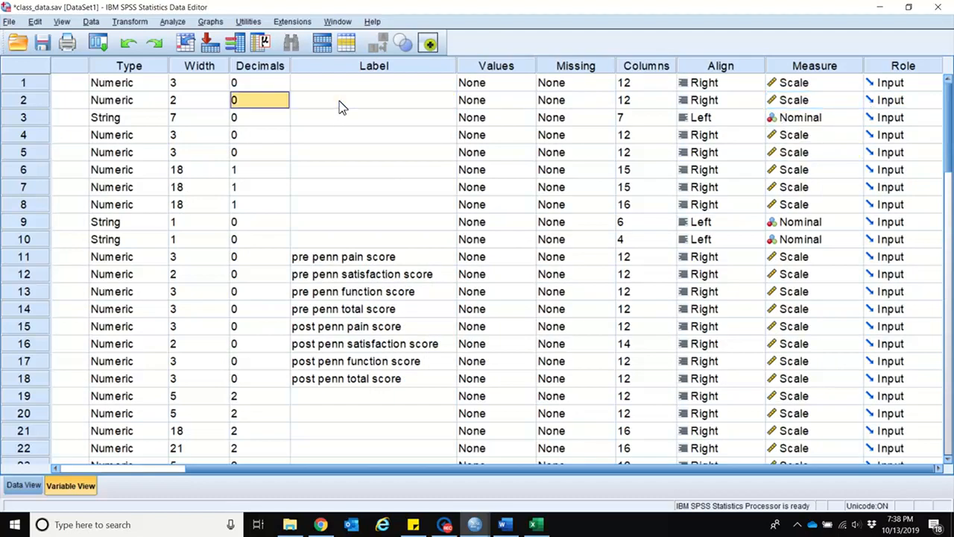
{"action": "key", "text": "Tab"}
{"action": "key", "text": "Tab"}
{"action": "key", "text": "Tab"}
{"action": "key", "text": "Tab"}
{"action": "key", "text": "Tab"}
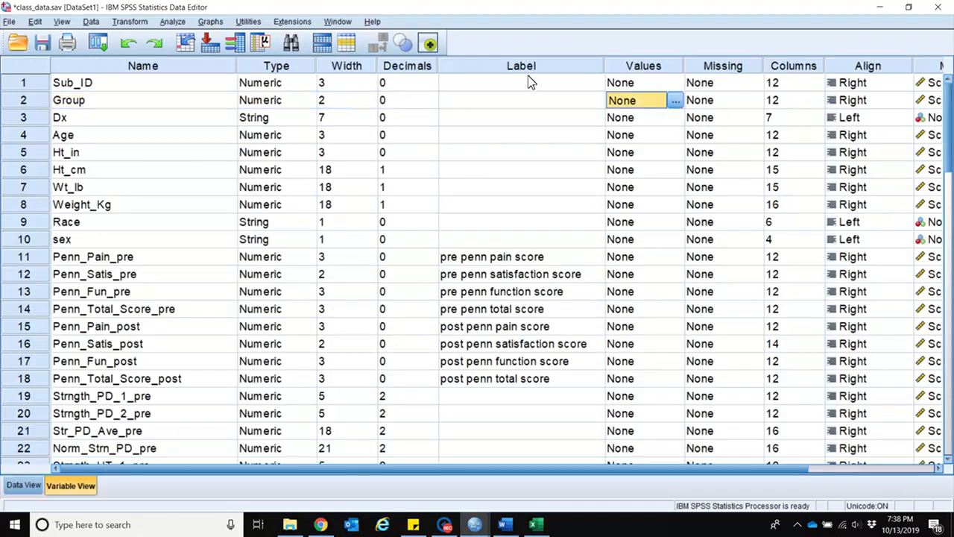
{"action": "left_click", "coordinate": [676, 101]}
{"action": "type", "text": "2"}
{"action": "left_click", "coordinate": [409, 228]}
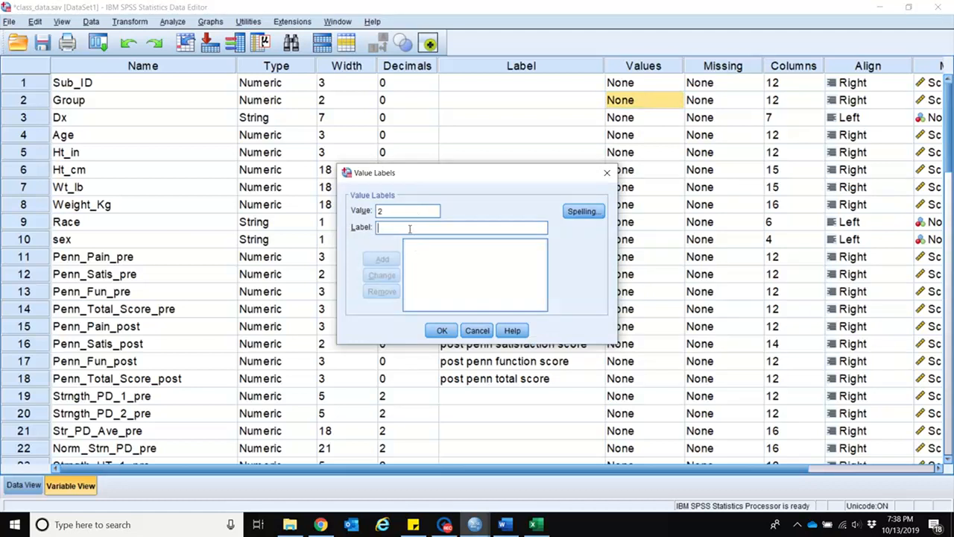
{"action": "type", "text": "healthy"}
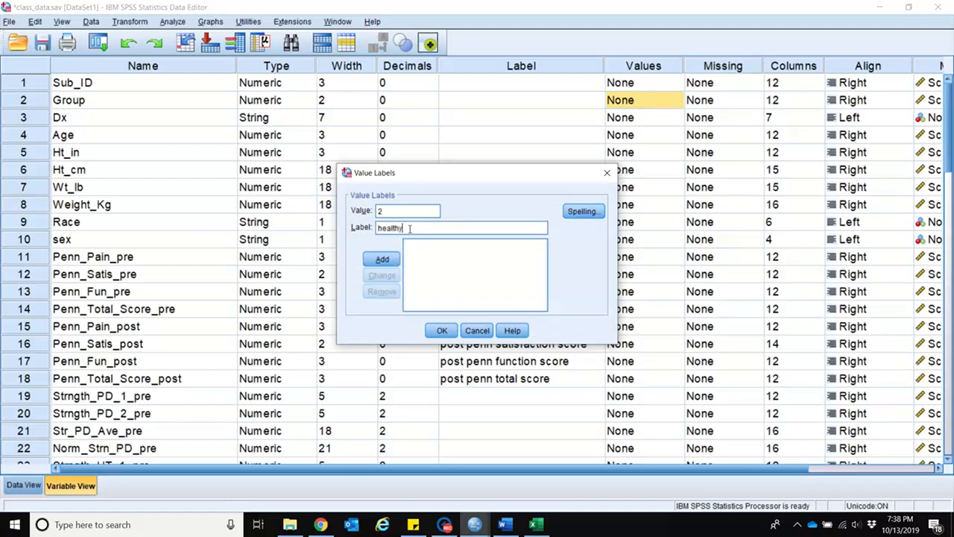
{"action": "left_click", "coordinate": [382, 258]}
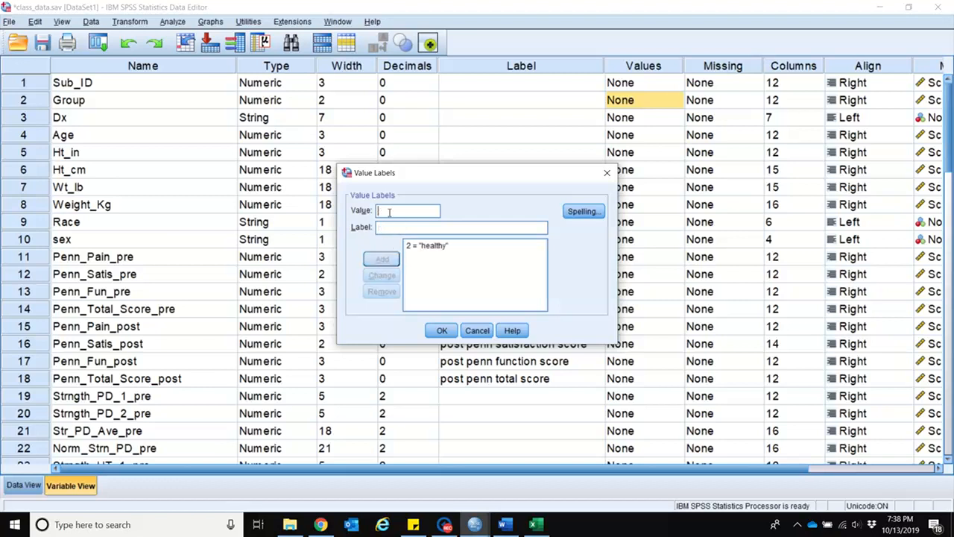
{"action": "type", "text": "3injured"}
{"action": "left_click", "coordinate": [383, 262]}
{"action": "left_click", "coordinate": [439, 332]}
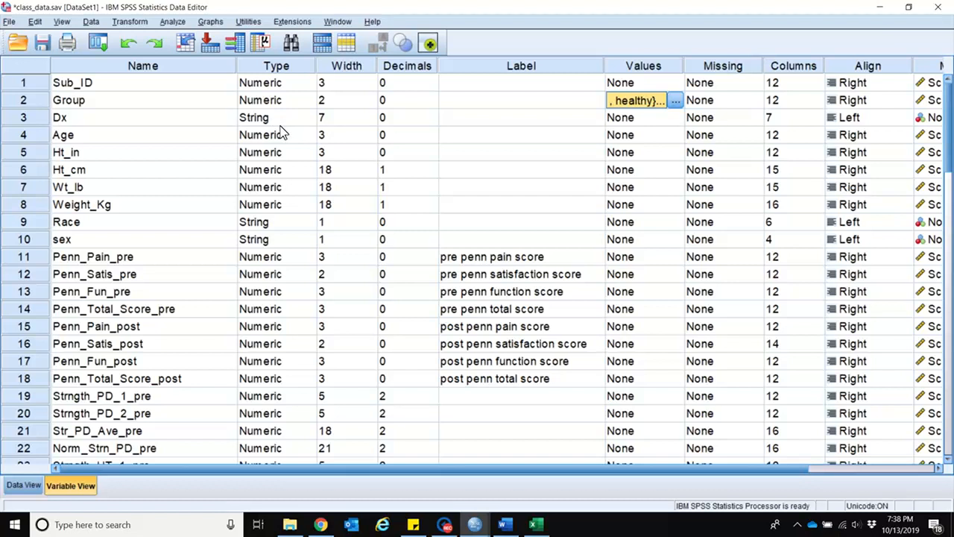
Toggle the value labels display in the data to compare Group's codes with their labels, ending with the numeric codes shown
{"action": "left_click", "coordinate": [22, 487]}
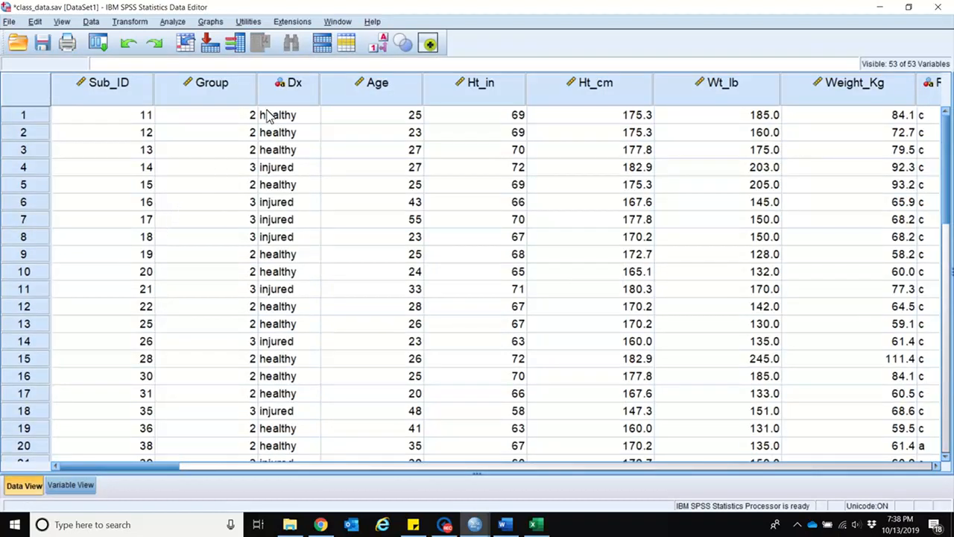
{"action": "left_click", "coordinate": [384, 42]}
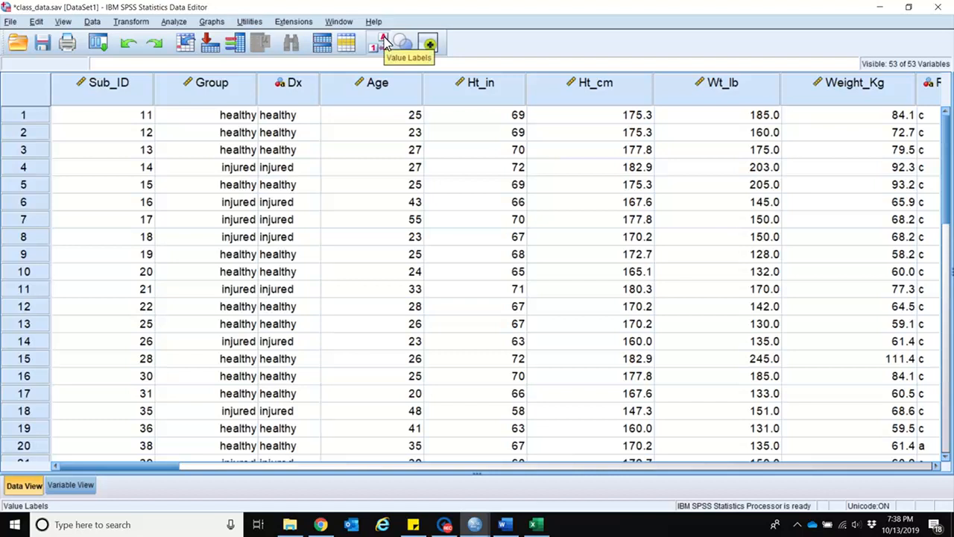
{"action": "left_click", "coordinate": [385, 42]}
{"action": "left_click", "coordinate": [385, 42]}
{"action": "left_click", "coordinate": [384, 42]}
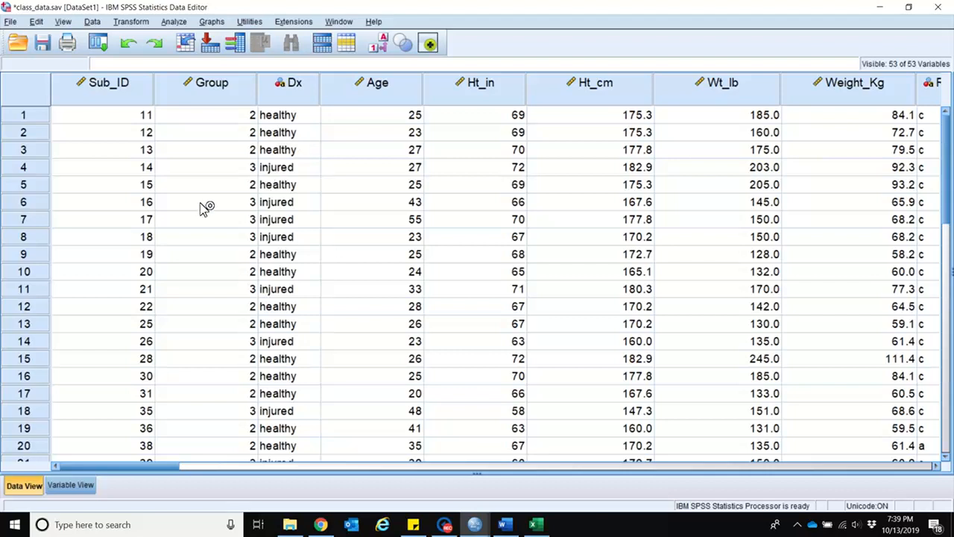
Switch to the Excel workbook and copy the Code Book descriptions from pre posterior deltoid strength trial 1 to compliance percentage, cells B19 to B53
{"action": "left_click", "coordinate": [505, 526]}
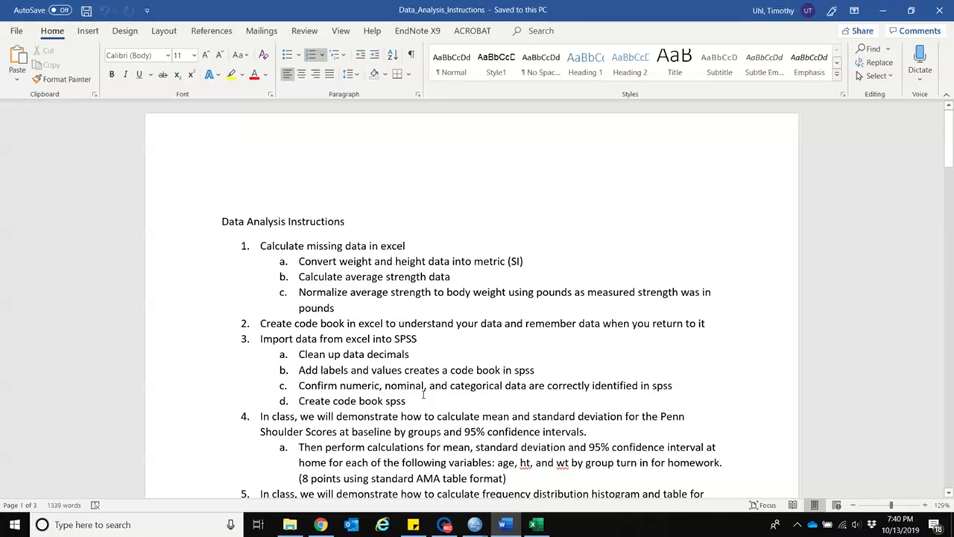
{"action": "left_click", "coordinate": [535, 524]}
{"action": "left_click", "coordinate": [268, 410]}
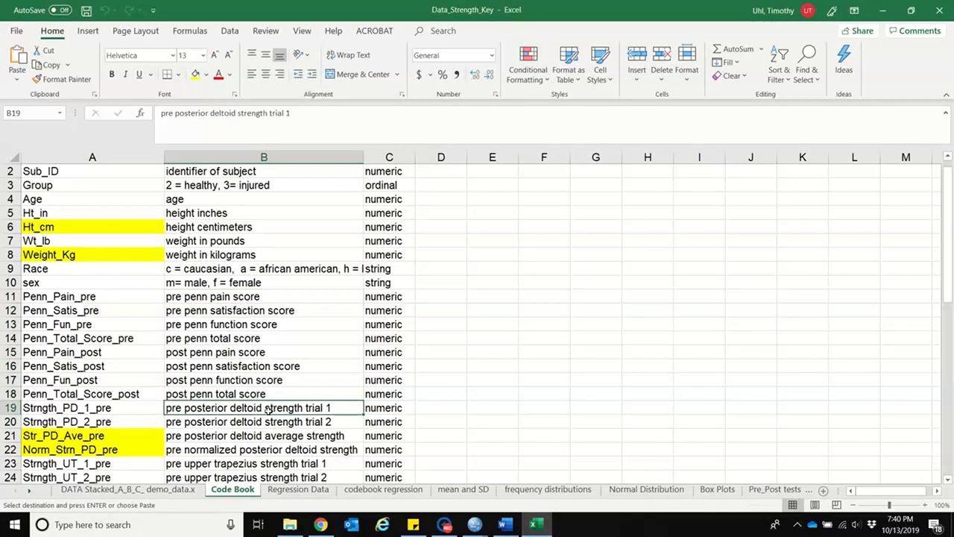
{"action": "mouse_move", "coordinate": [268, 410]}
{"action": "left_mouse_down"}
{"action": "mouse_move", "coordinate": [268, 477]}
{"action": "mouse_move", "coordinate": [269, 410]}
{"action": "left_mouse_up"}
{"action": "key", "text": "shift+Down"}
{"action": "key", "text": "shift+Down"}
{"action": "key", "text": "shift+Down"}
{"action": "key", "text": "shift+Down"}
{"action": "key", "text": "shift+Down"}
{"action": "key", "text": "shift+Down"}
{"action": "key", "text": "shift+Down"}
{"action": "key", "text": "shift+Down"}
{"action": "key", "text": "shift+Down"}
{"action": "key", "text": "shift+Down"}
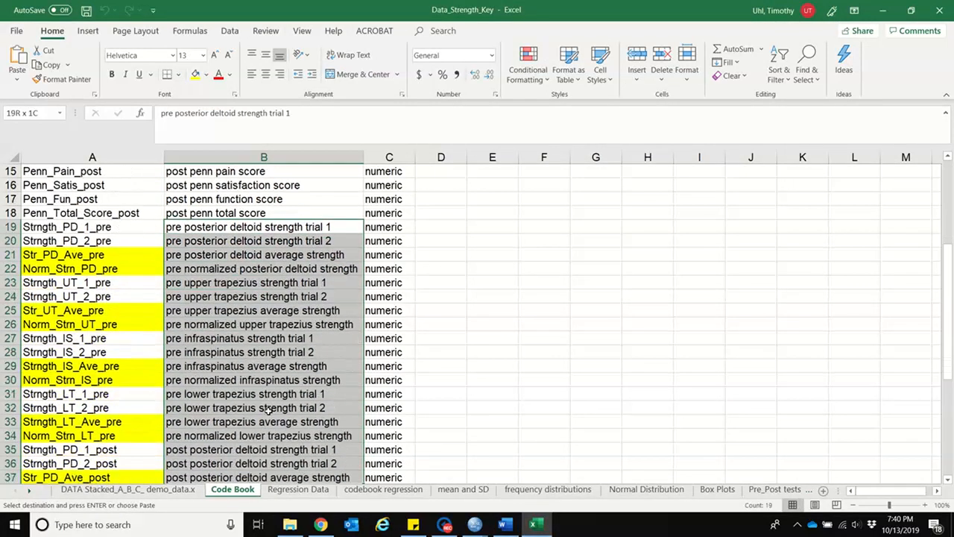
{"action": "key", "text": "shift+Down"}
{"action": "key", "text": "shift+Down"}
{"action": "key", "text": "shift+Down"}
{"action": "key", "text": "shift+Down"}
{"action": "key", "text": "shift+Down"}
{"action": "key", "text": "shift+Down"}
{"action": "key", "text": "shift+Down"}
{"action": "key", "text": "shift+Down"}
{"action": "key", "text": "shift+Down"}
{"action": "key", "text": "shift+Down"}
{"action": "key", "text": "shift+Down"}
{"action": "key", "text": "shift+Down"}
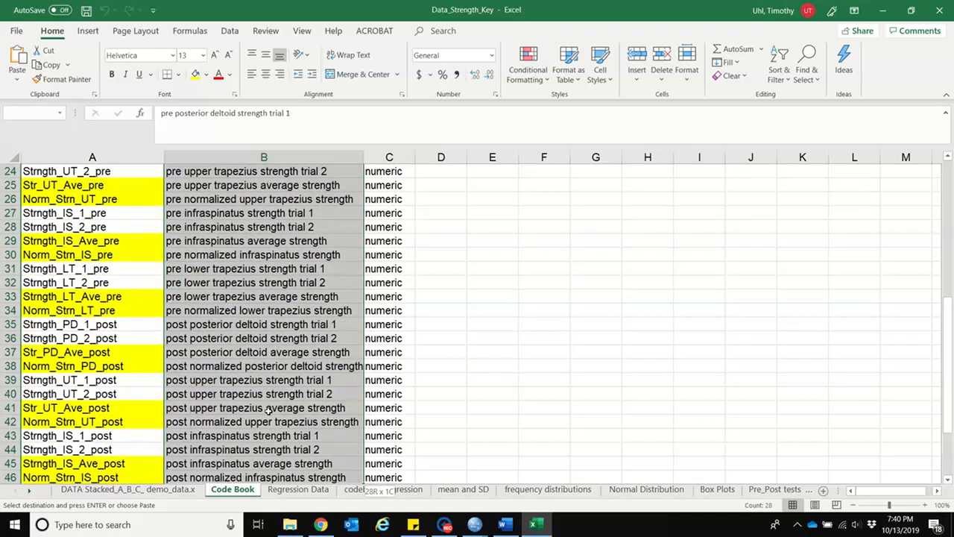
{"action": "key", "text": "shift+Up"}
{"action": "key", "text": "shift+Up"}
{"action": "key", "text": "shift+Up"}
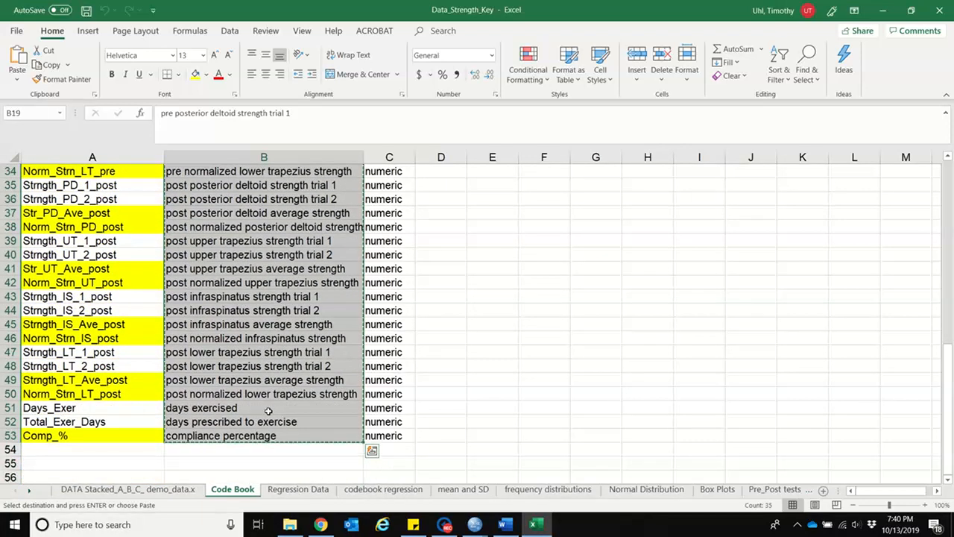
Switch to the SPSS dataset, paste the descriptions as labels from Strngth_PD_1_pre onward, and widen the Label column to fit them
{"action": "left_click", "coordinate": [474, 524]}
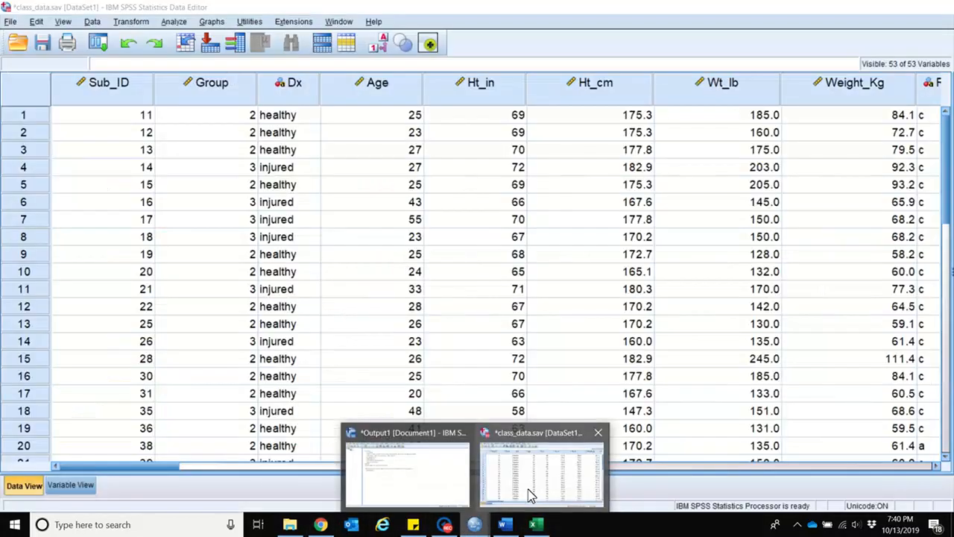
{"action": "left_click", "coordinate": [530, 496]}
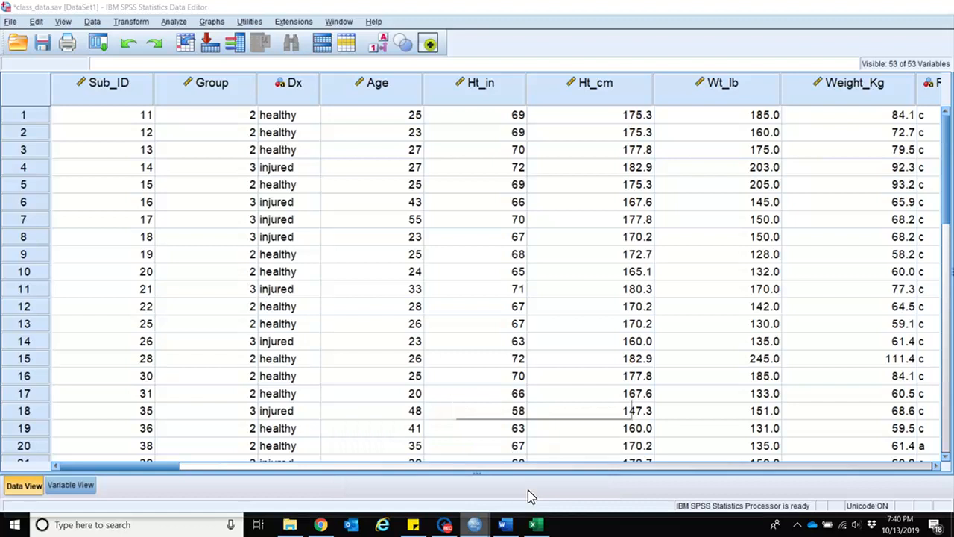
{"action": "left_click", "coordinate": [63, 489]}
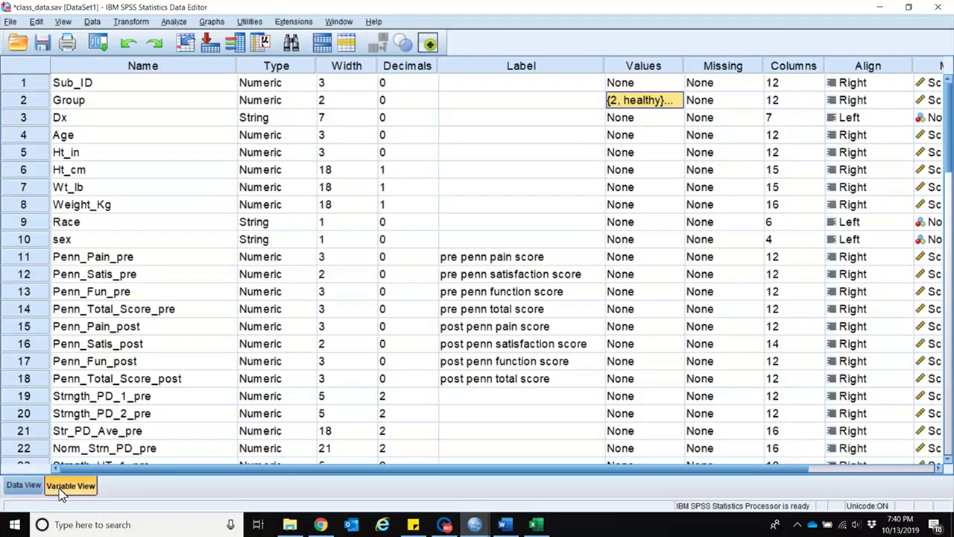
{"action": "left_click", "coordinate": [478, 399]}
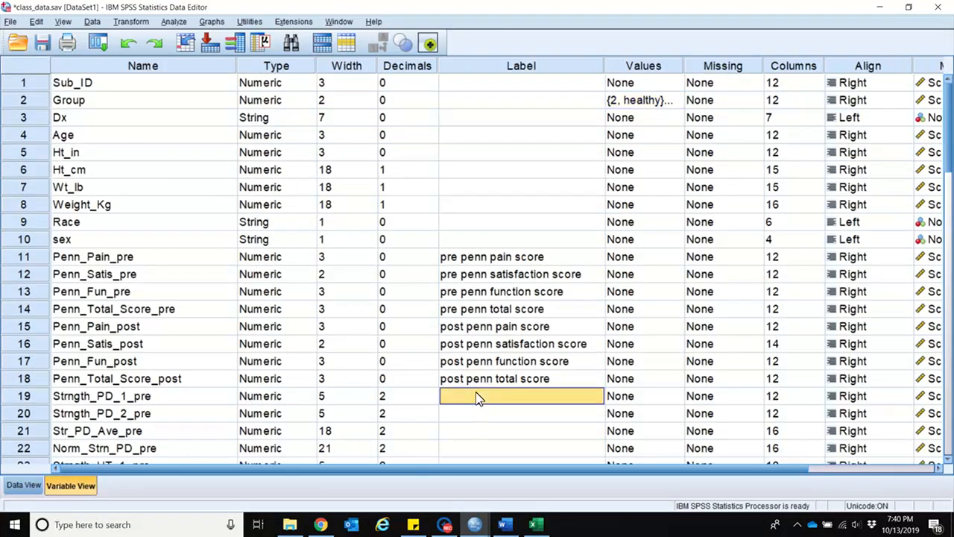
{"action": "key", "text": "ctrl+v"}
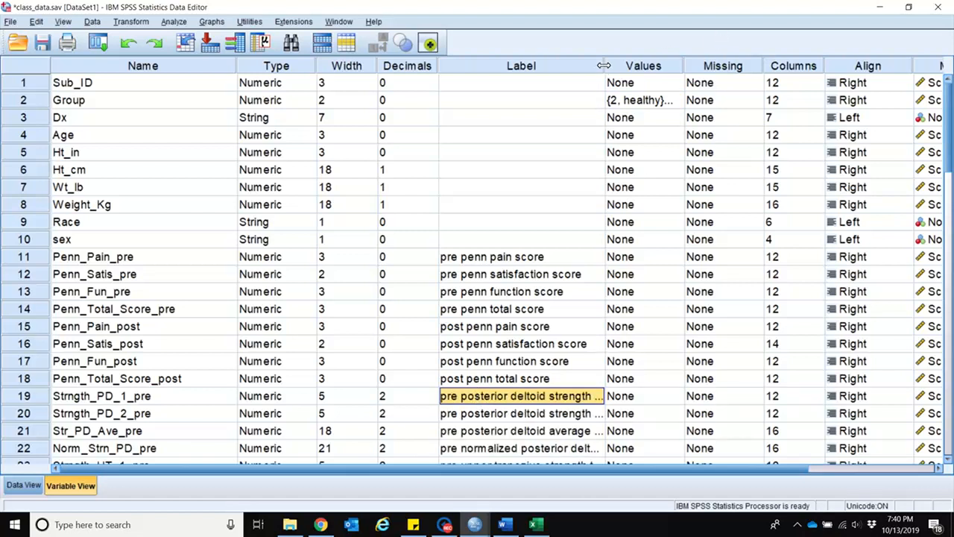
{"action": "left_click_drag", "start_coordinate": [603, 66], "coordinate": [653, 66]}
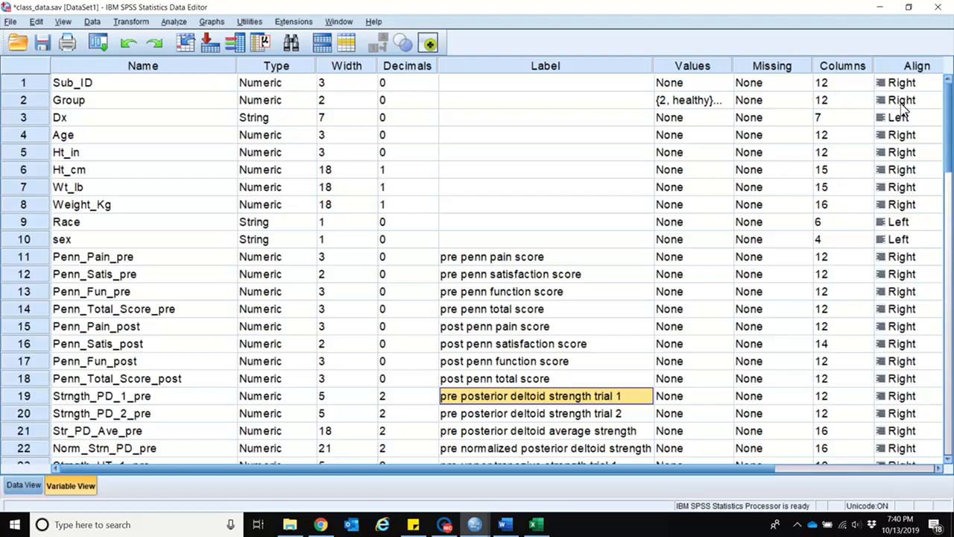
{"action": "mouse_move", "coordinate": [947, 149]}
{"action": "left_mouse_down"}
{"action": "mouse_move", "coordinate": [949, 302]}
{"action": "mouse_move", "coordinate": [950, 167]}
{"action": "left_mouse_up"}
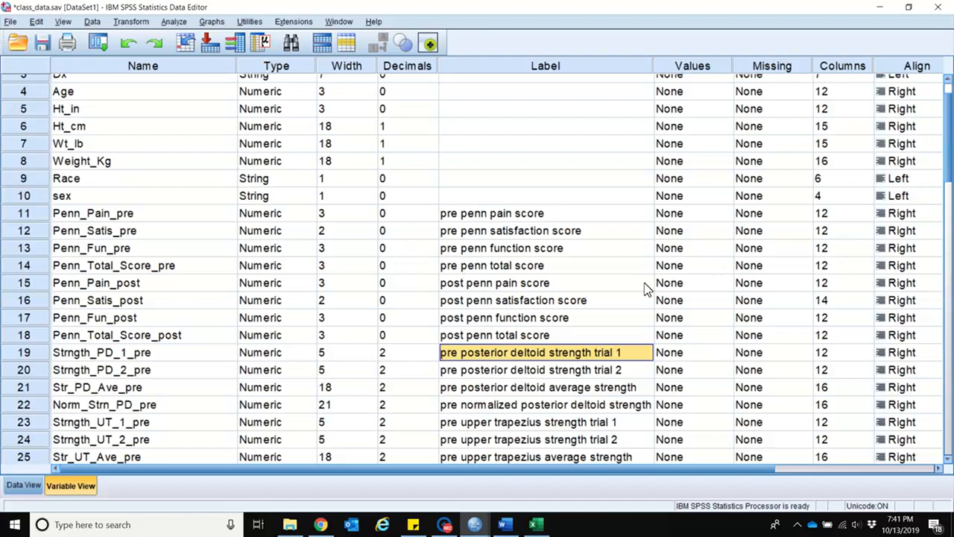
{"action": "left_click", "coordinate": [445, 525]}
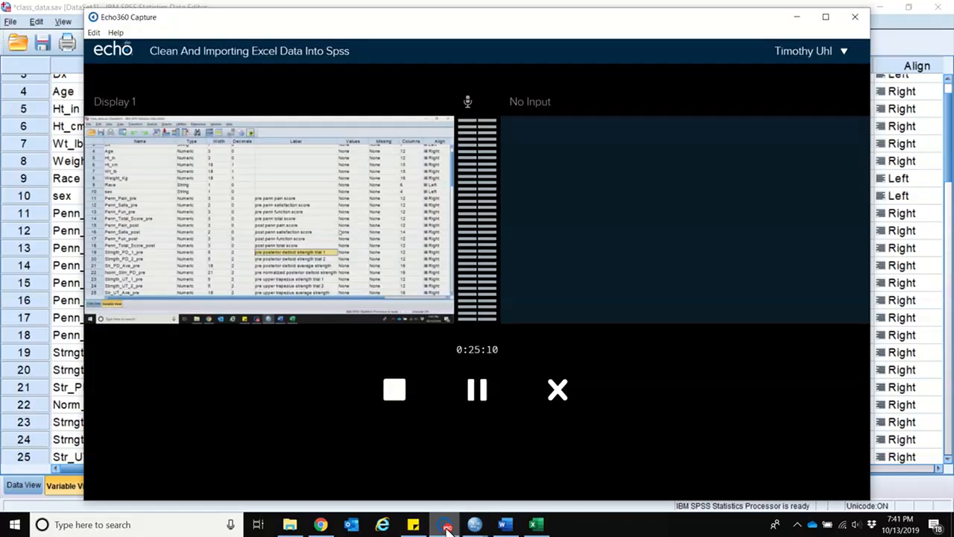